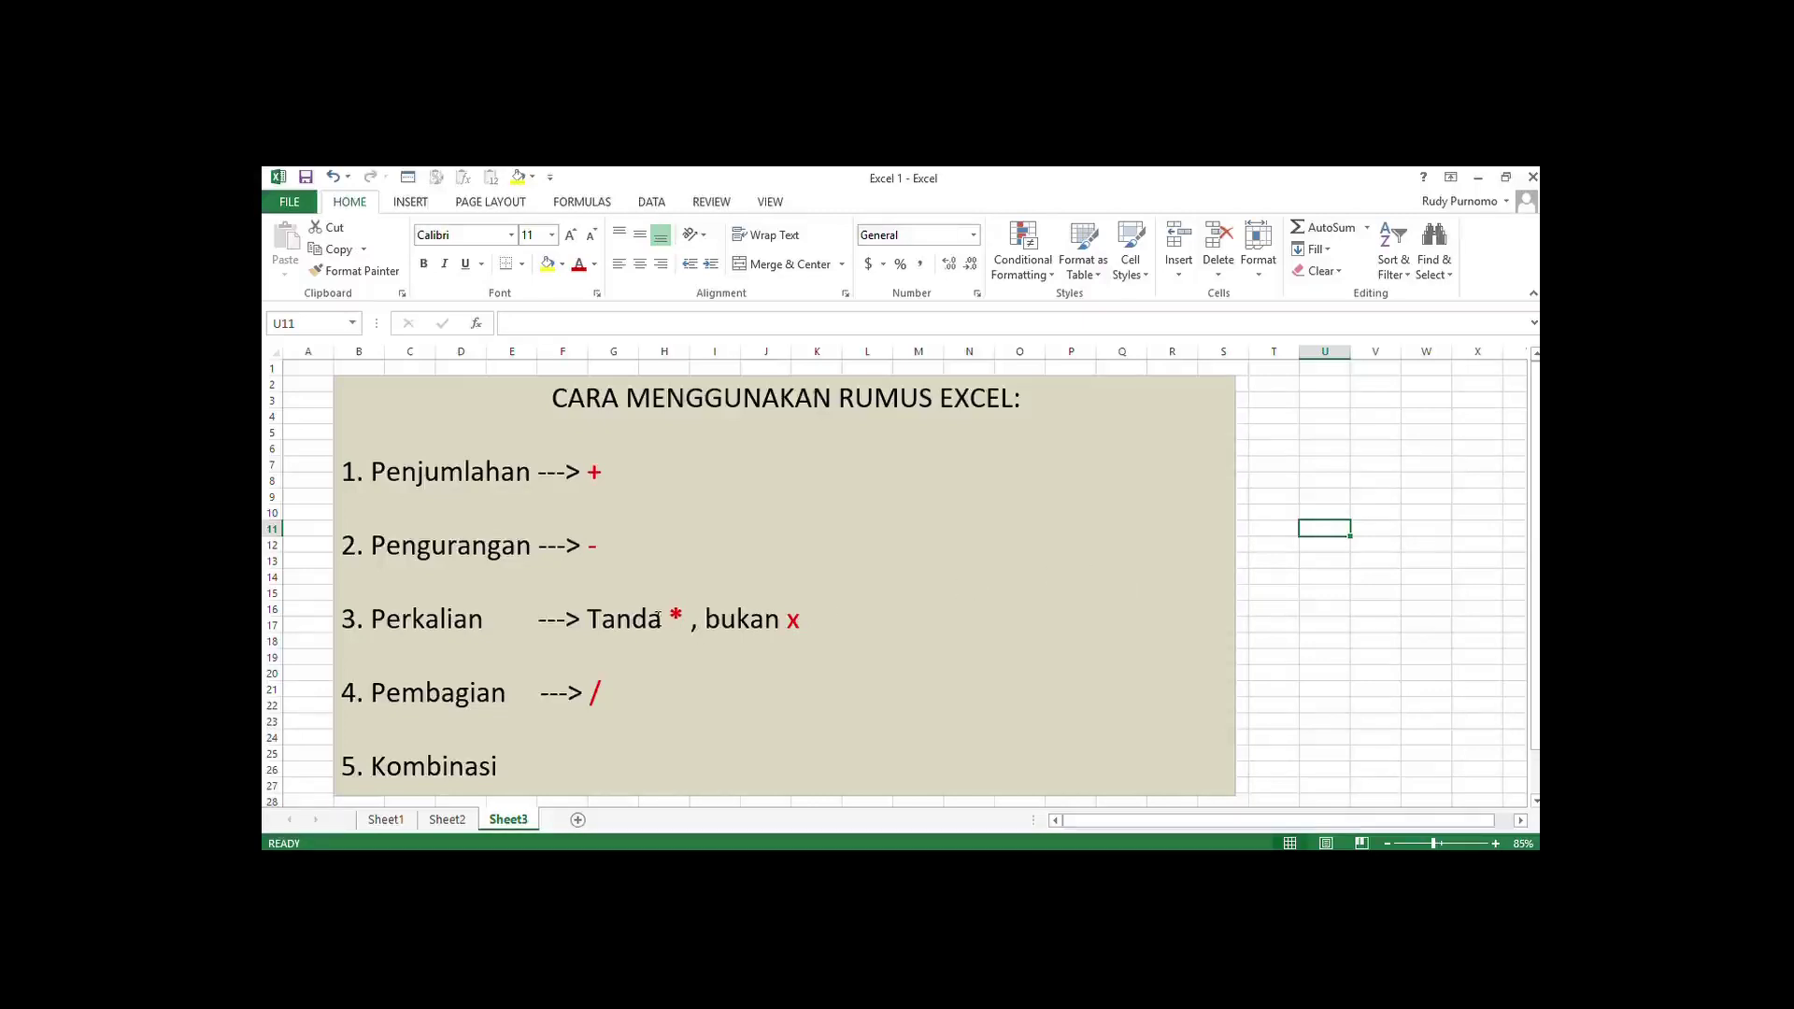
Highlight the * and / signs in the Sheet3 notes, then switch to Sheet1.
drag(665, 617, 810, 630)
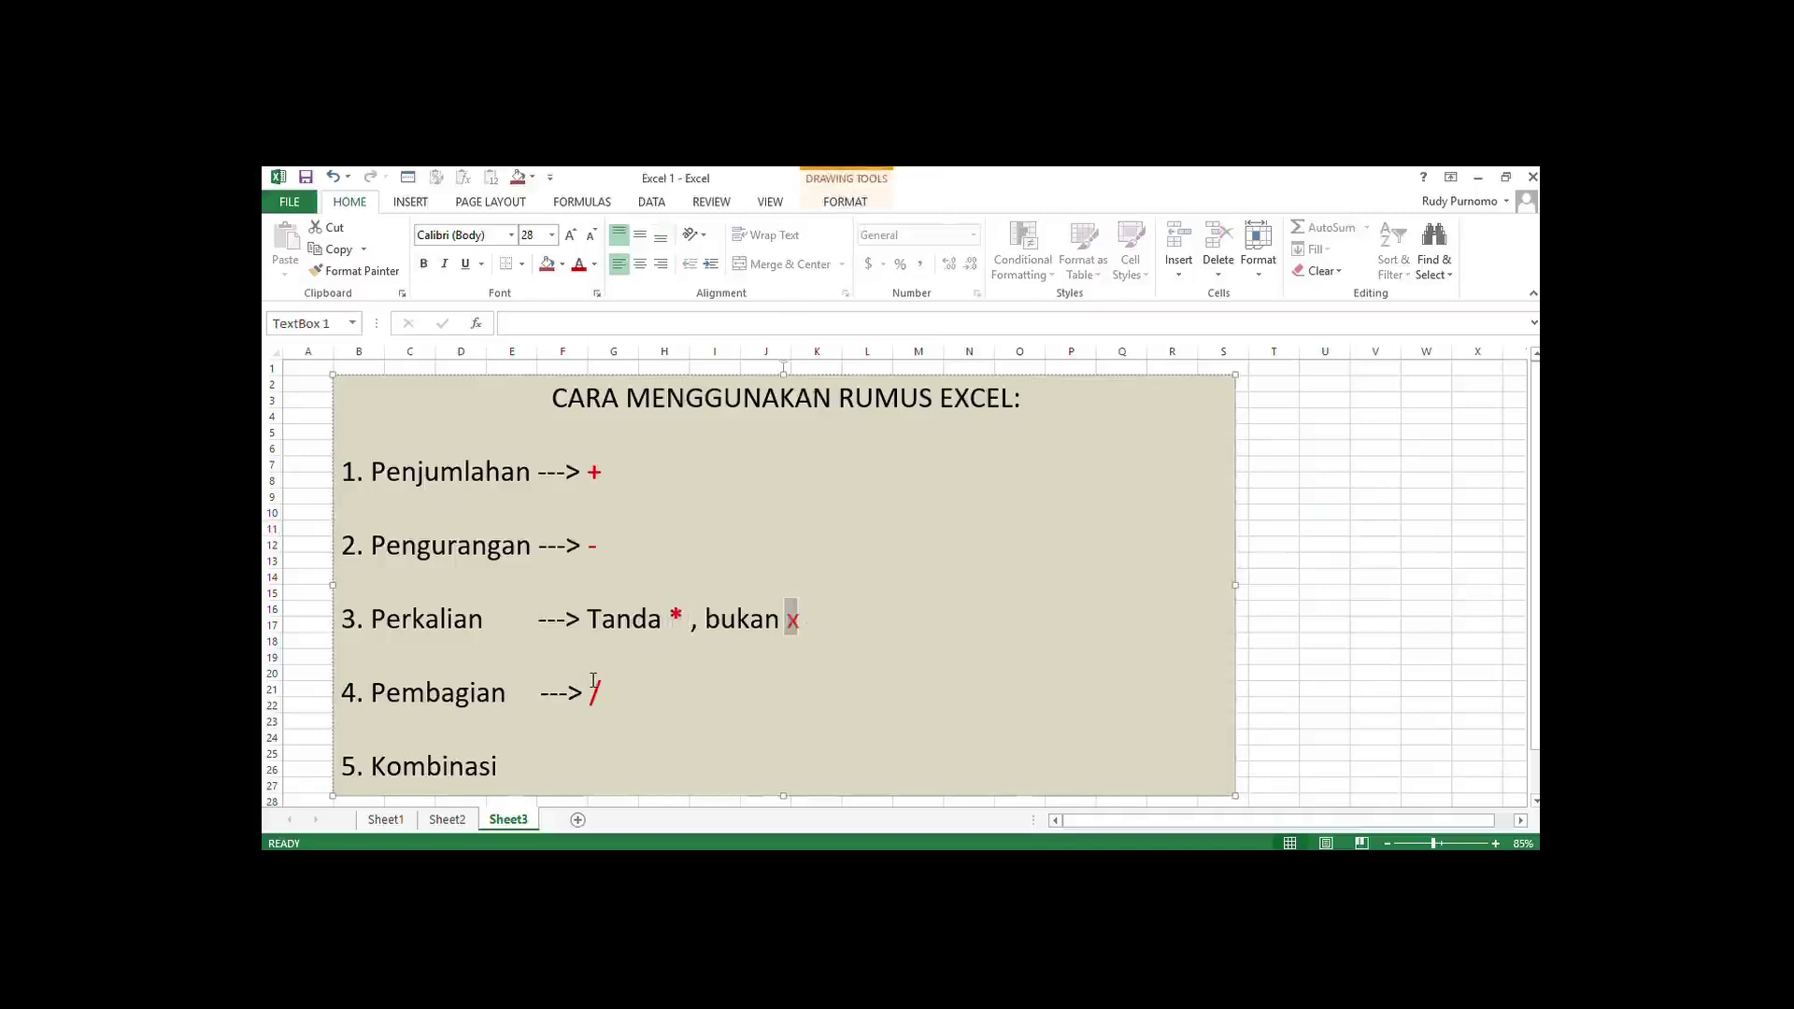
drag(589, 692, 603, 692)
click(375, 821)
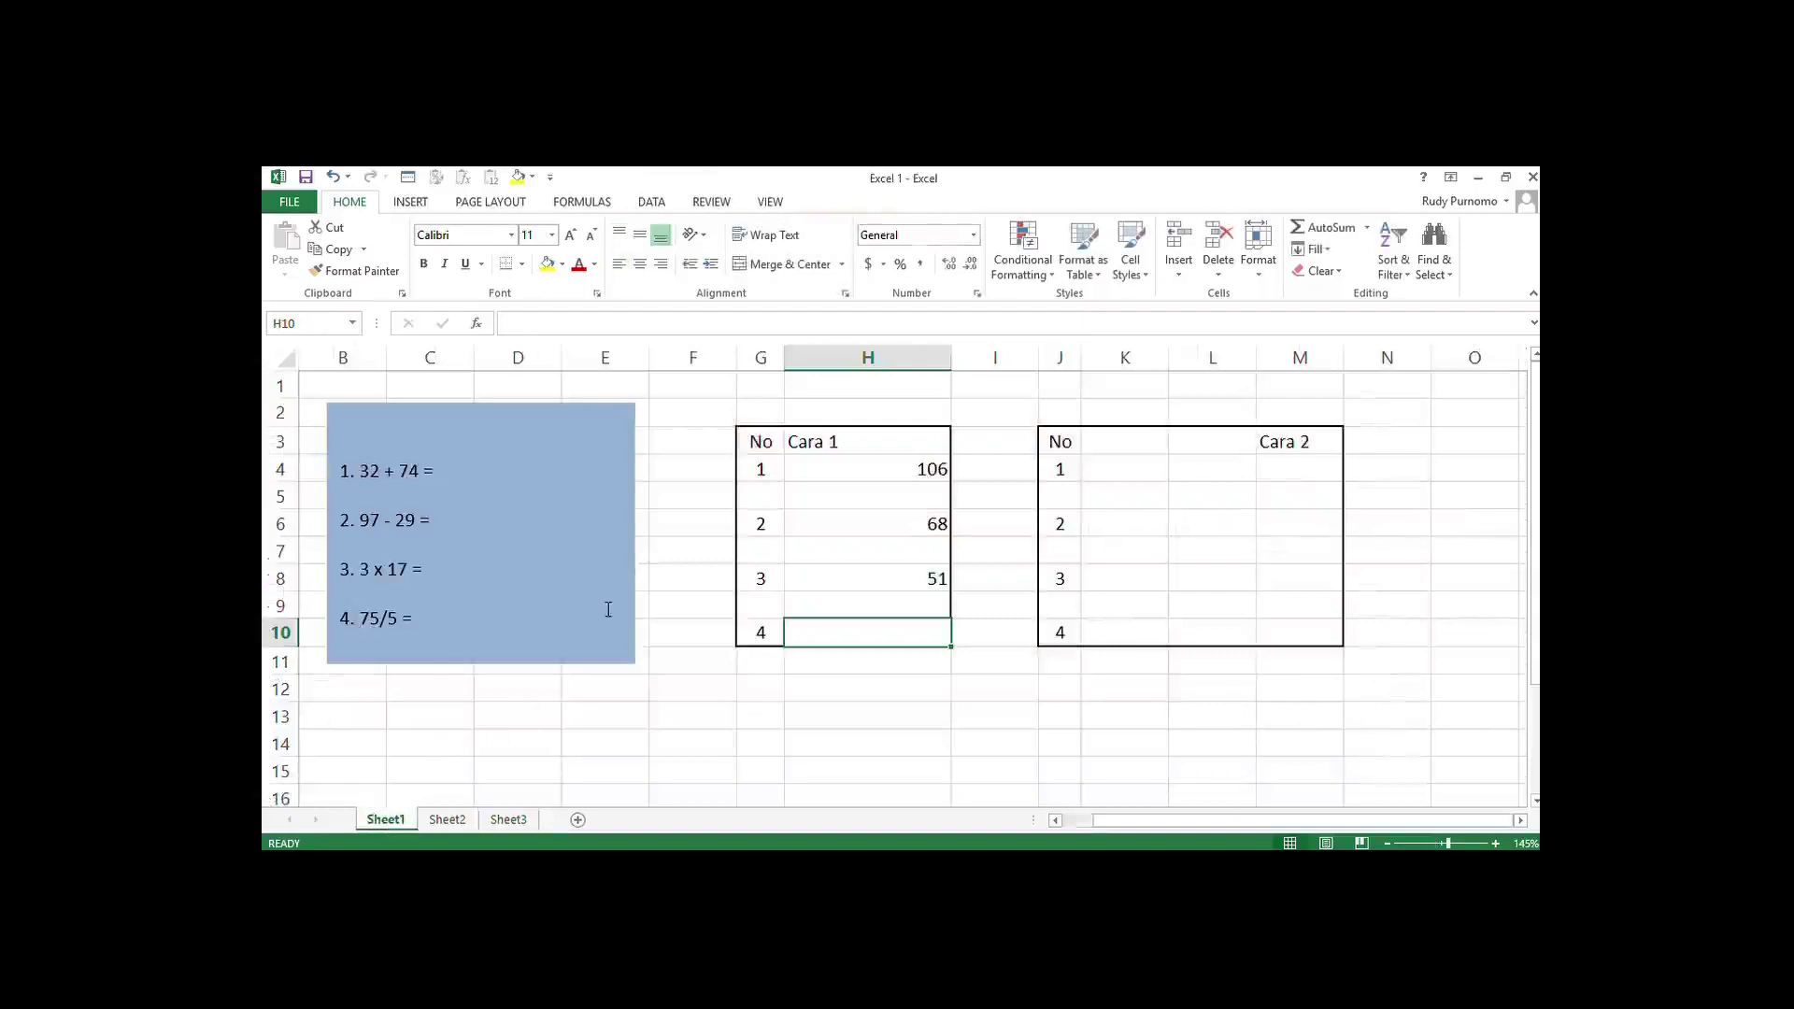
Clear H4:H10, then enter =32+74 in H4 and =97-29 in H6.
drag(929, 469, 915, 597)
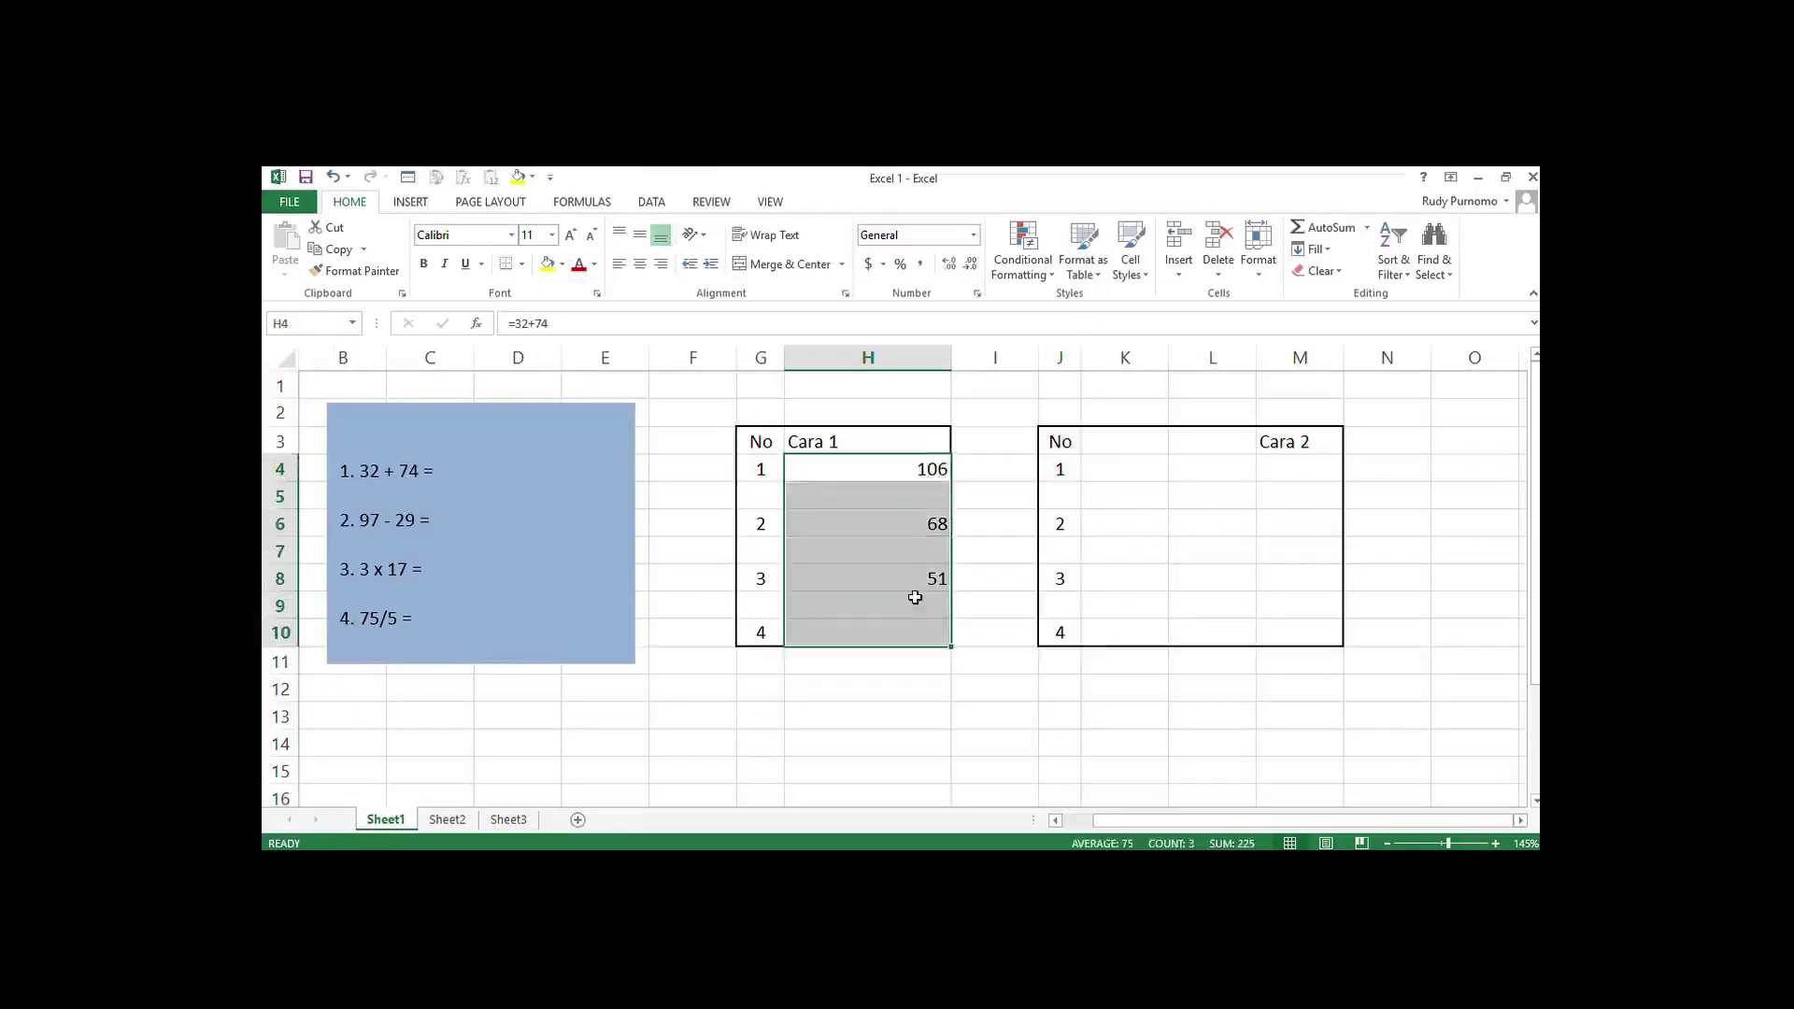
key(Delete)
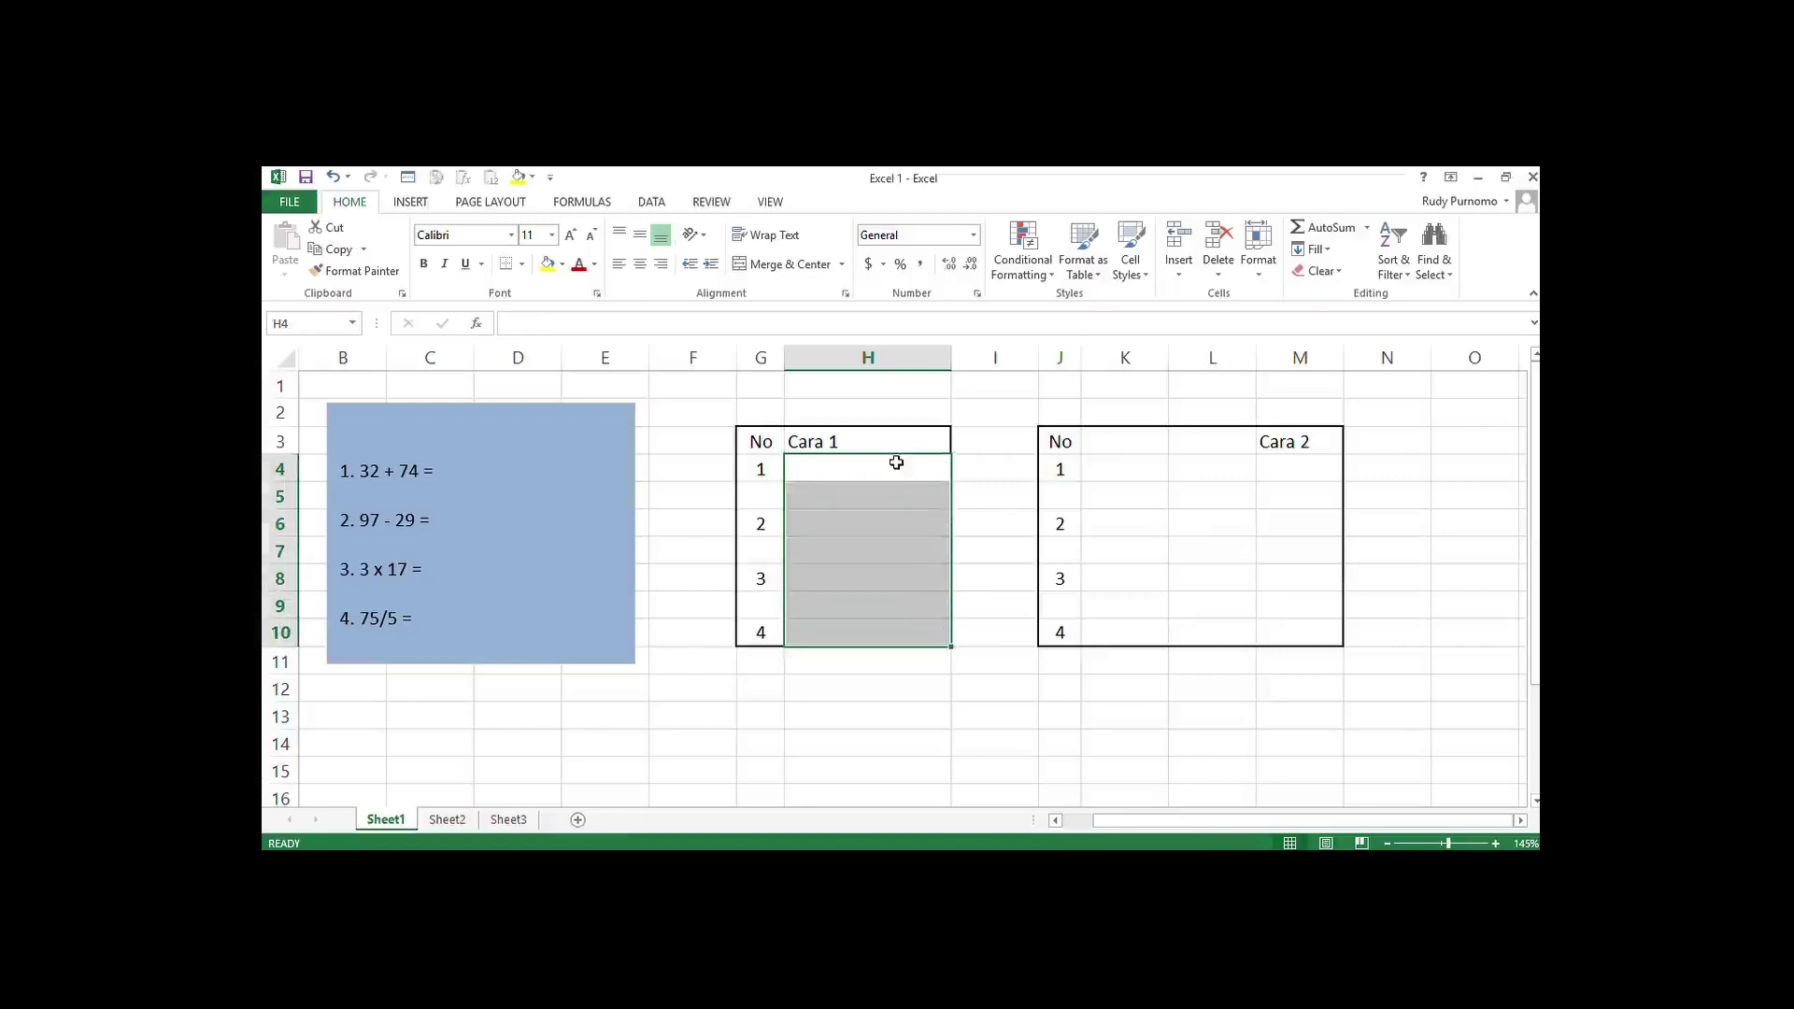
click(896, 462)
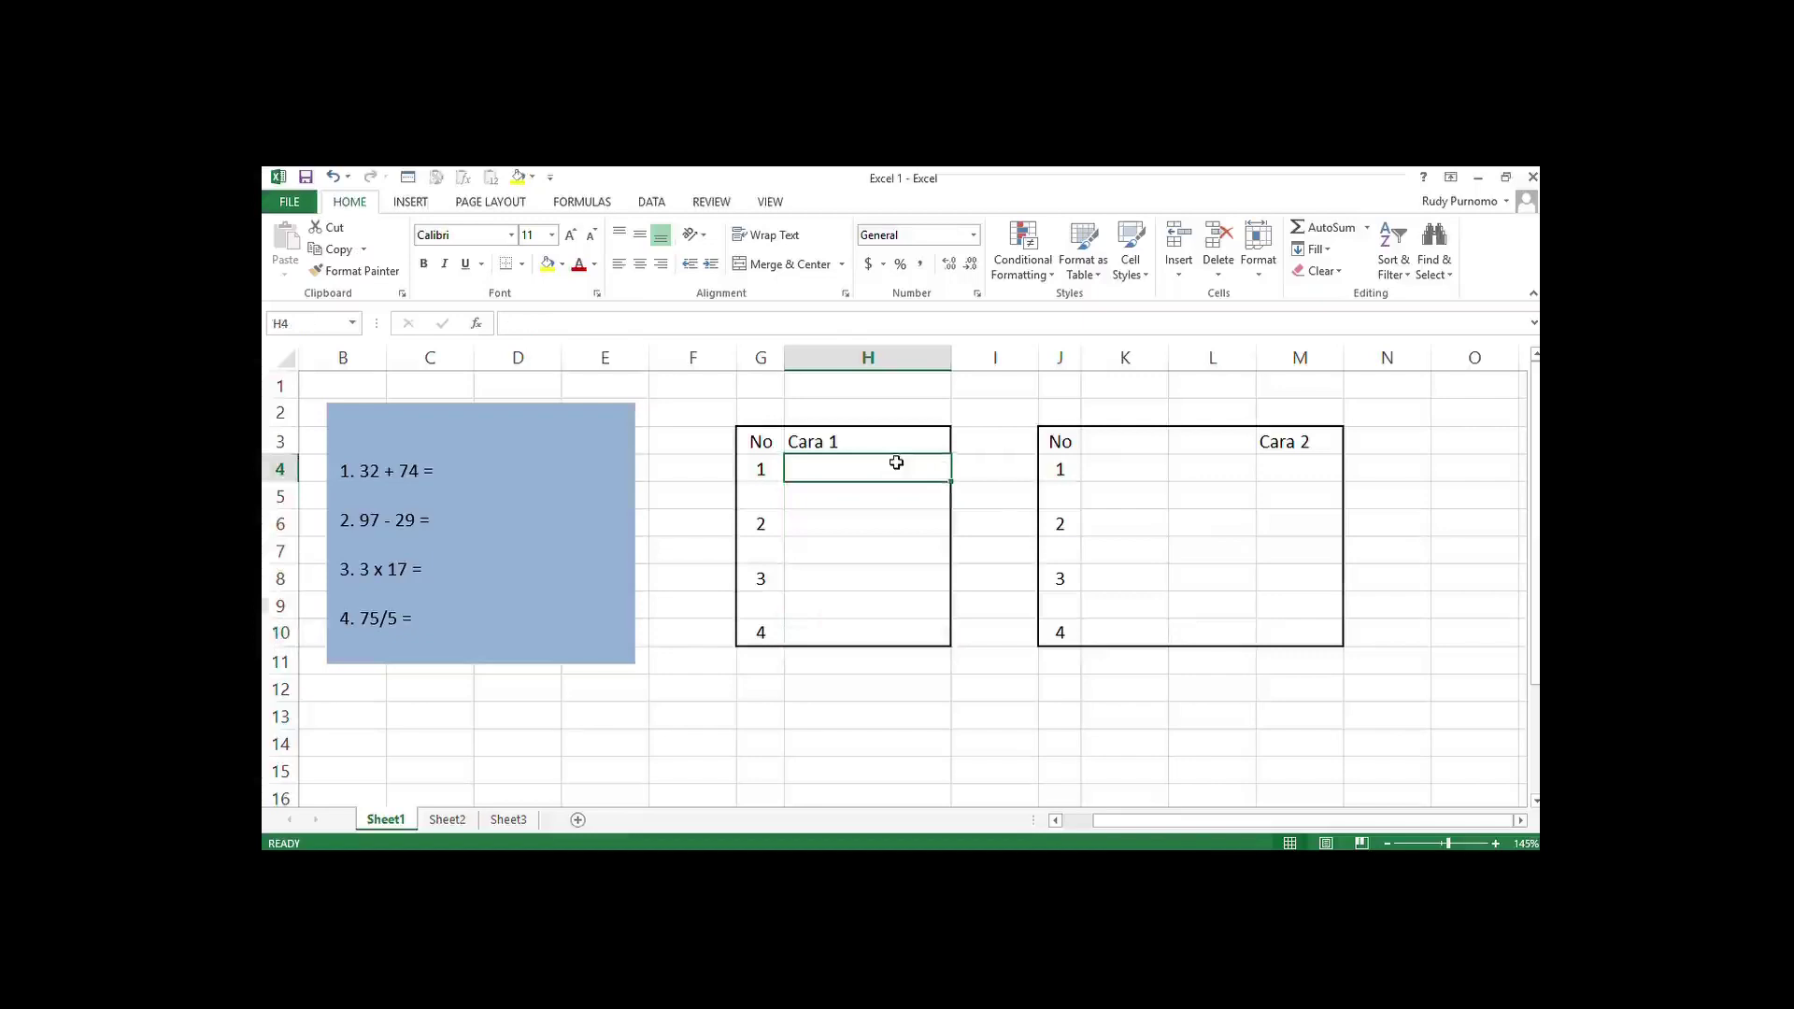
text(=32)
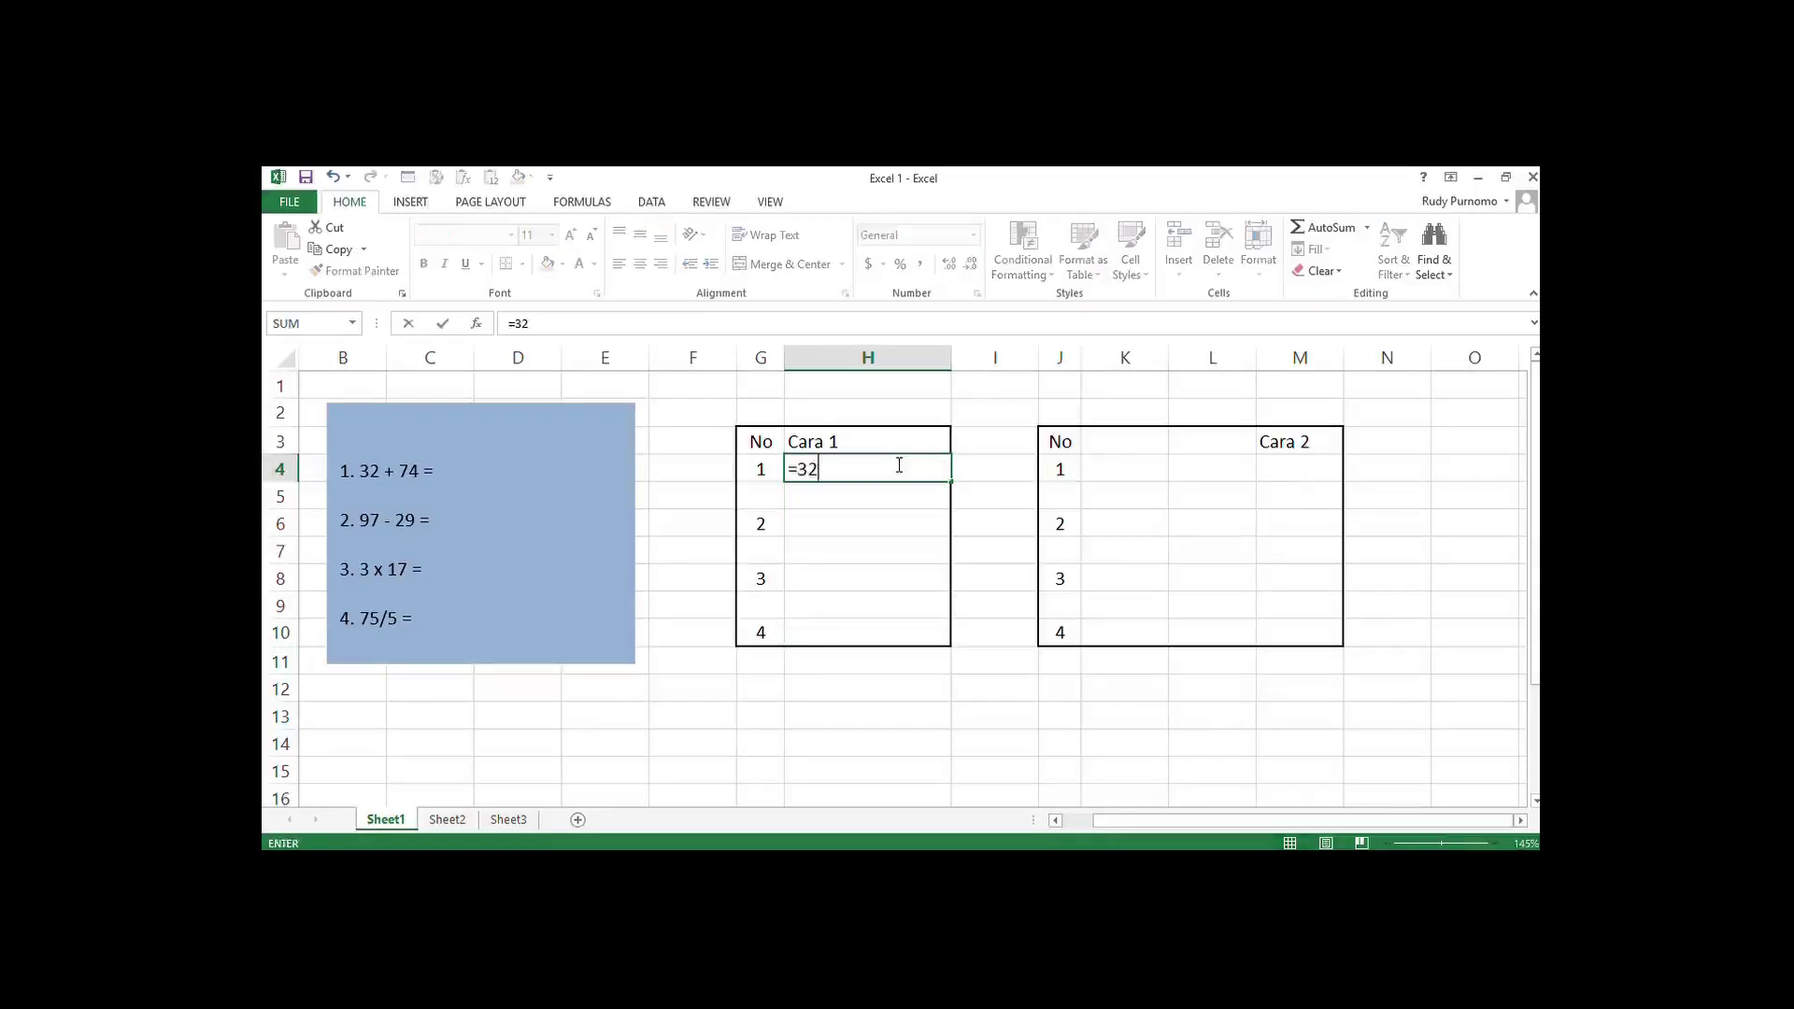
text(+74)
key(Return)
key(Return)
key(Return)
key(Up)
text(=)
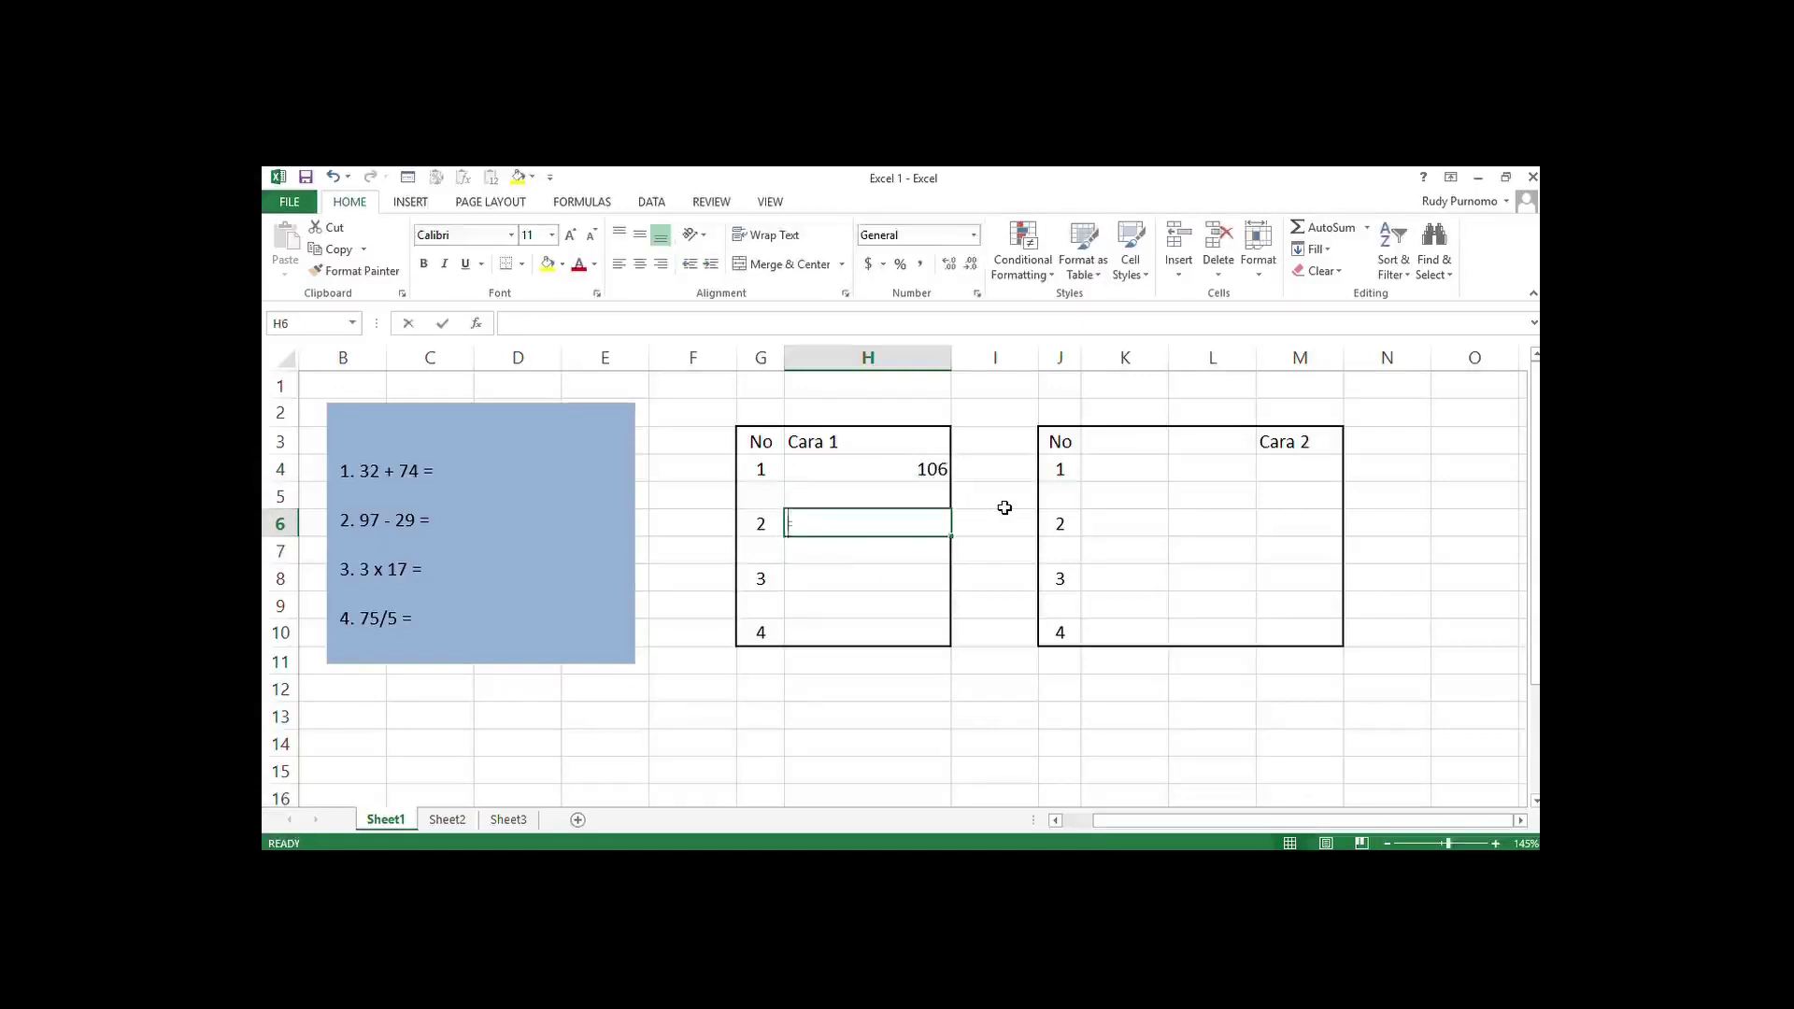
text(97-29)
key(Return)
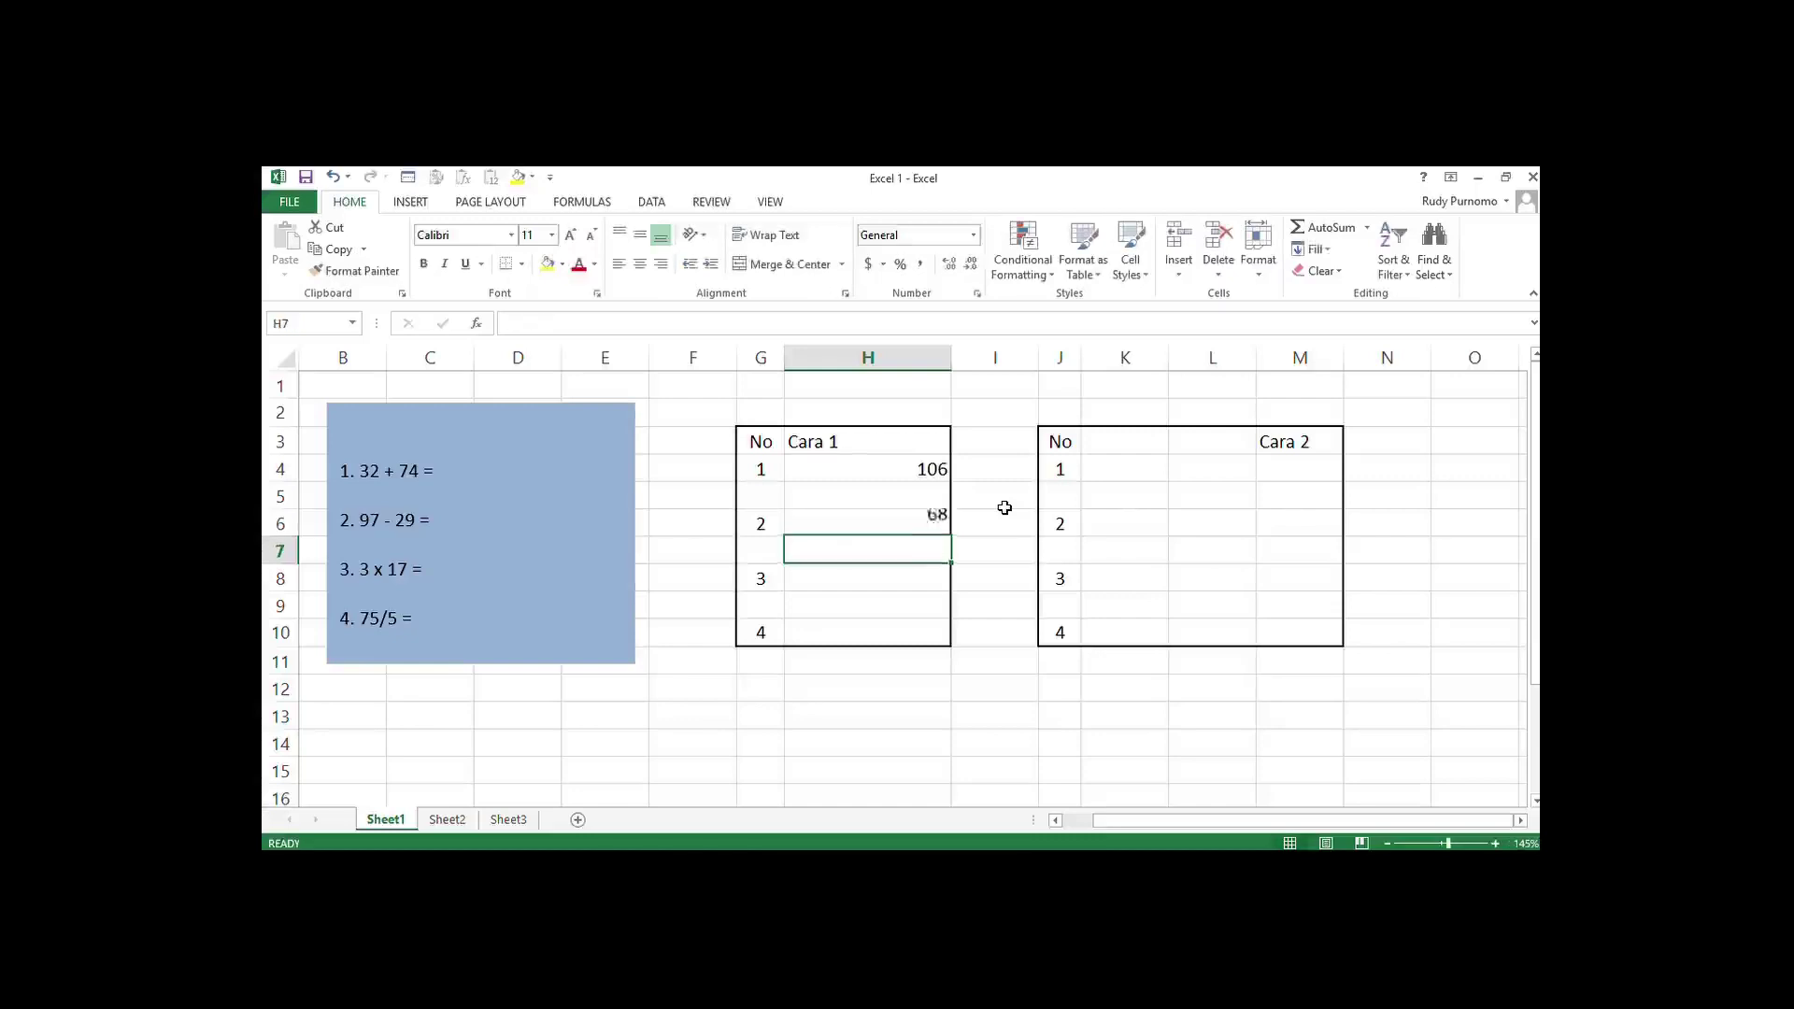
Enter =3*17 in H8 and =75/5 in H10, giving 51 and 15.
key(Return)
text(=3*1)
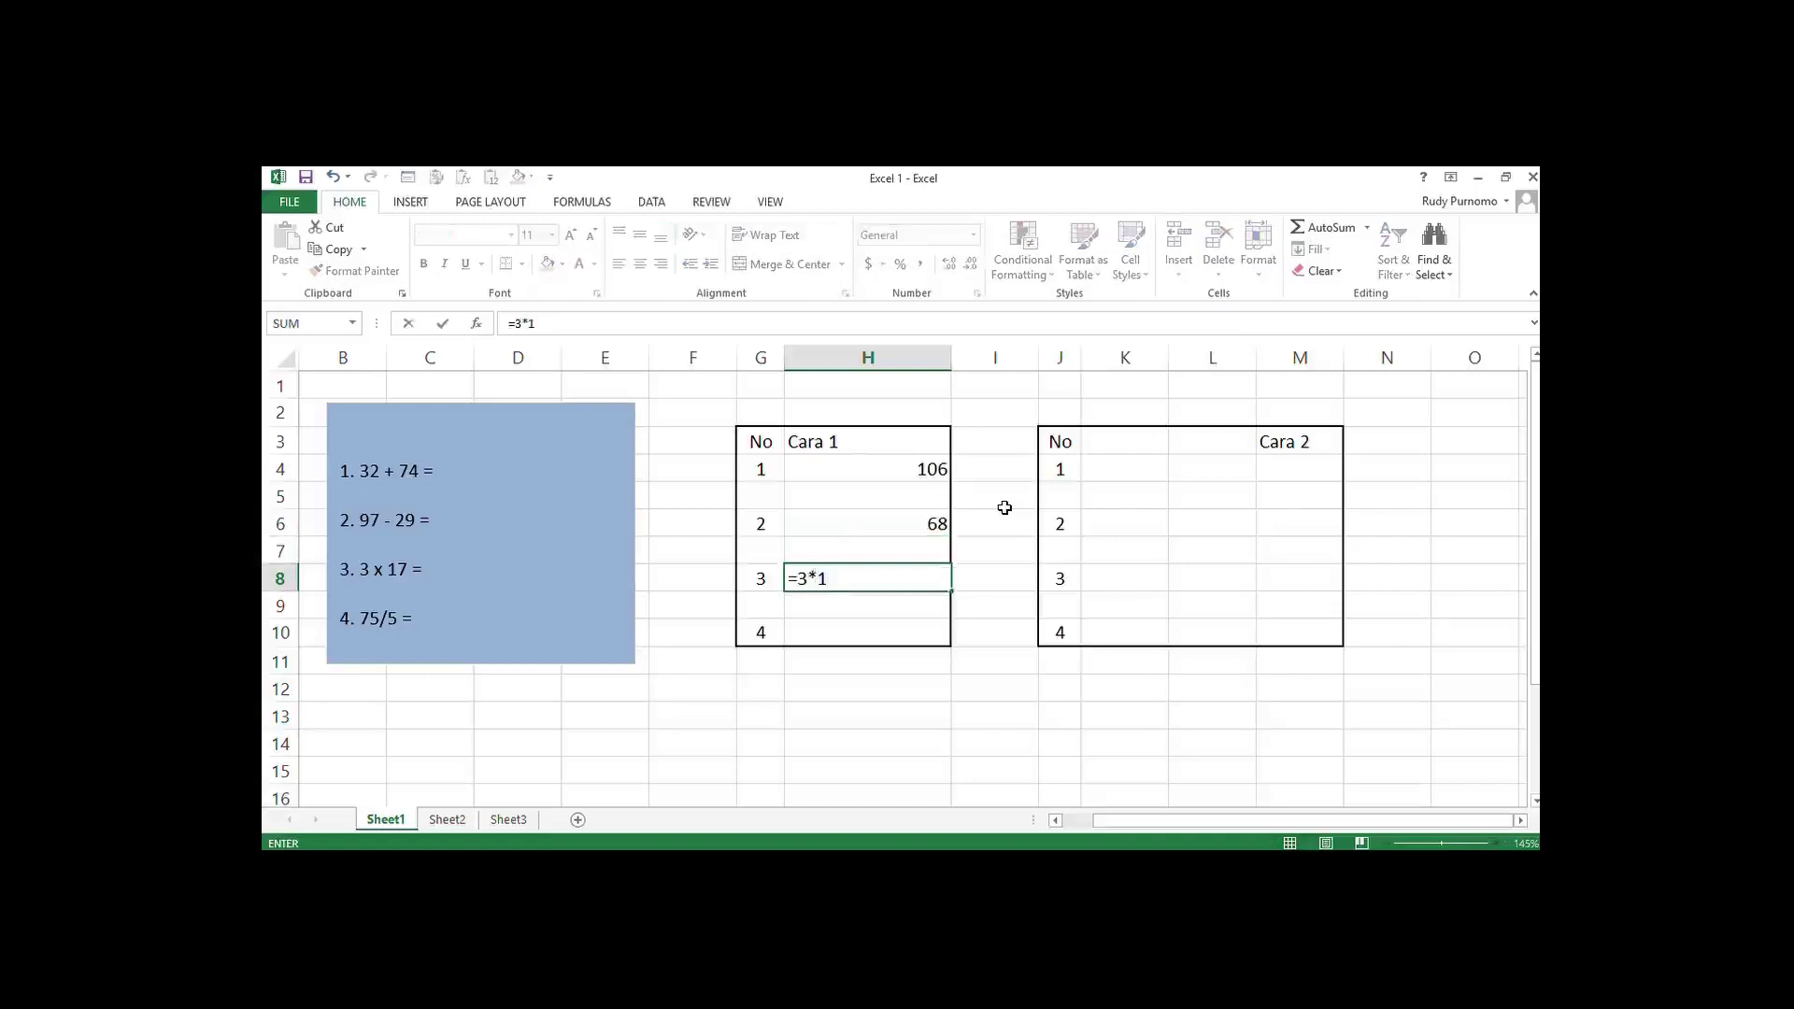
text(7)
key(BackSpace)
key(BackSpace)
text(17)
key(Return)
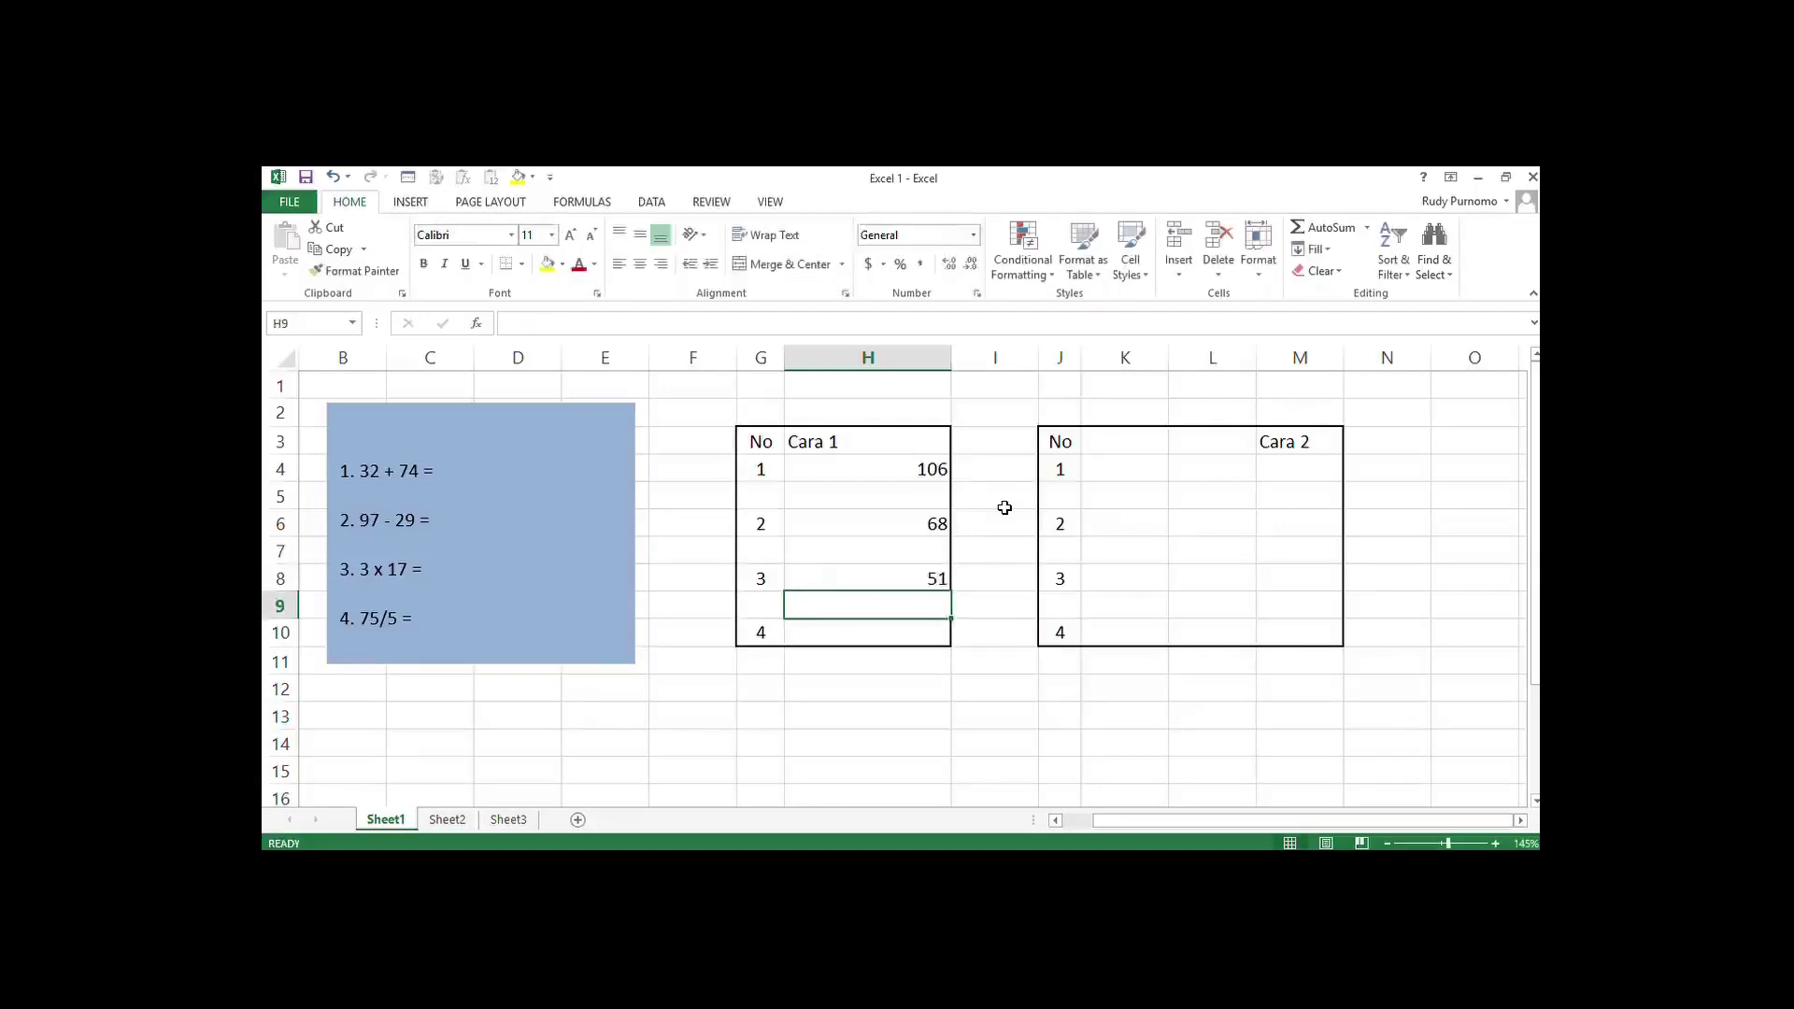
key(Down)
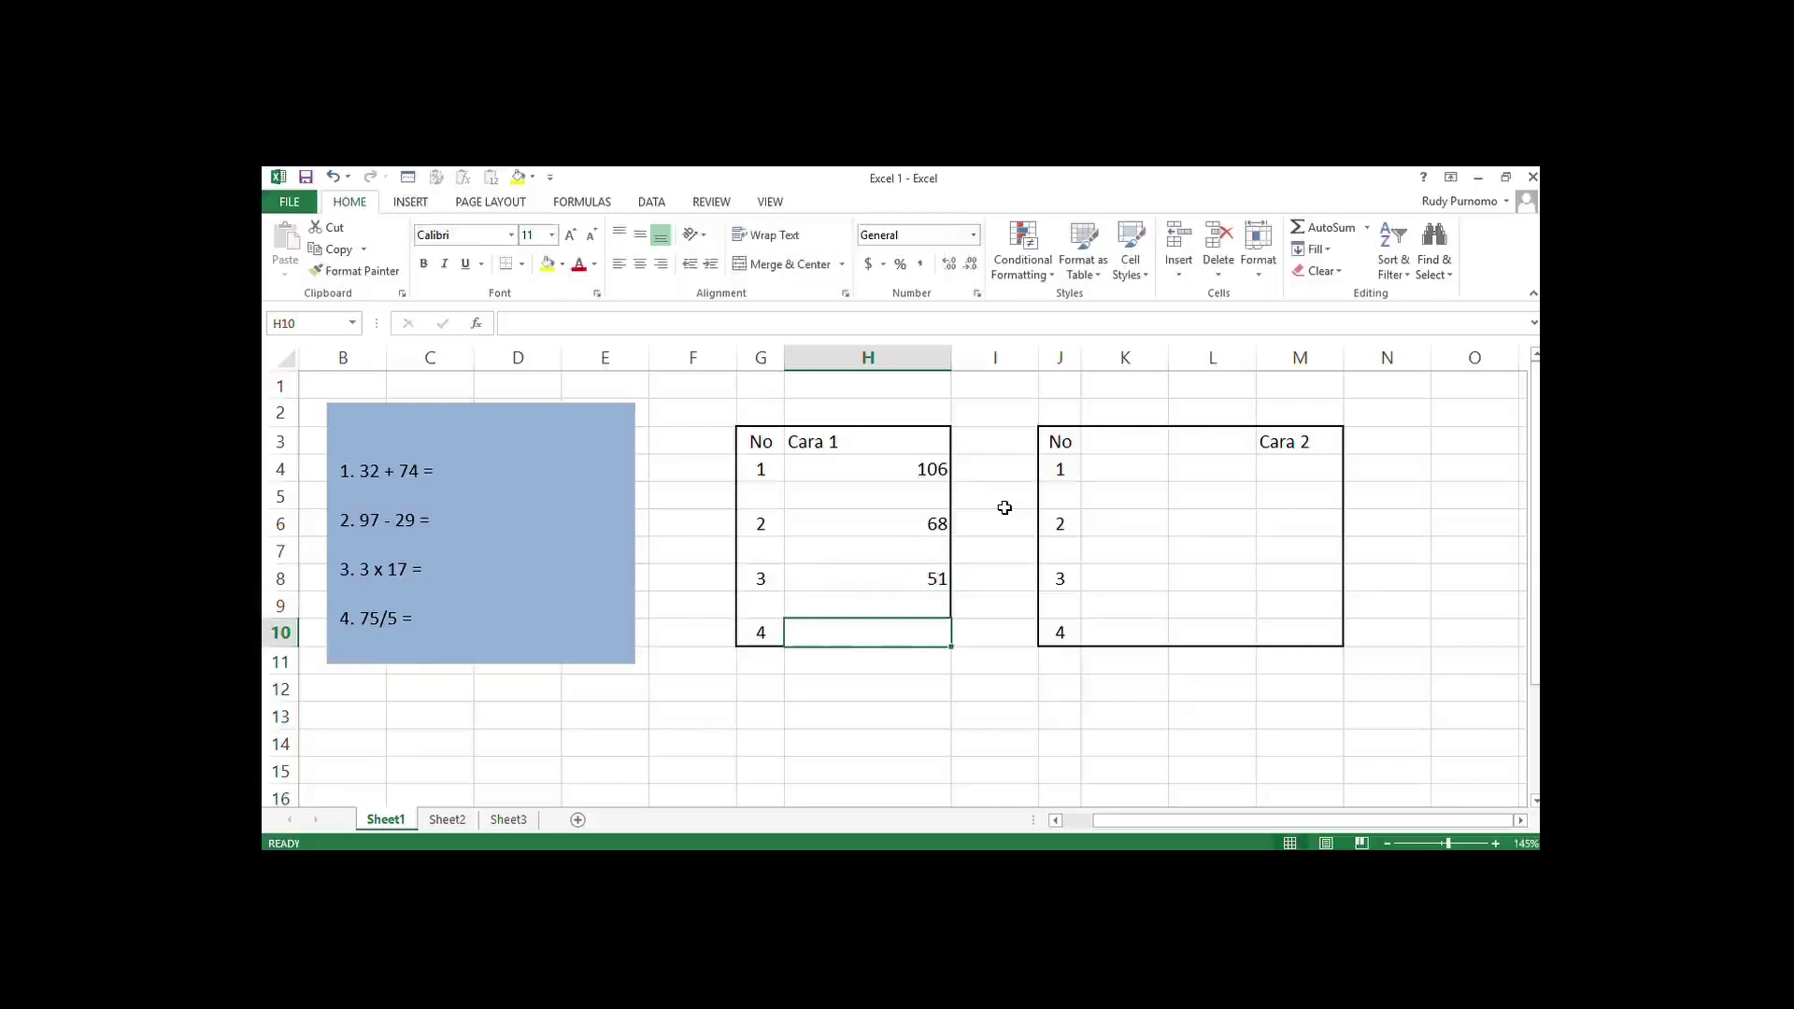
text(=75)
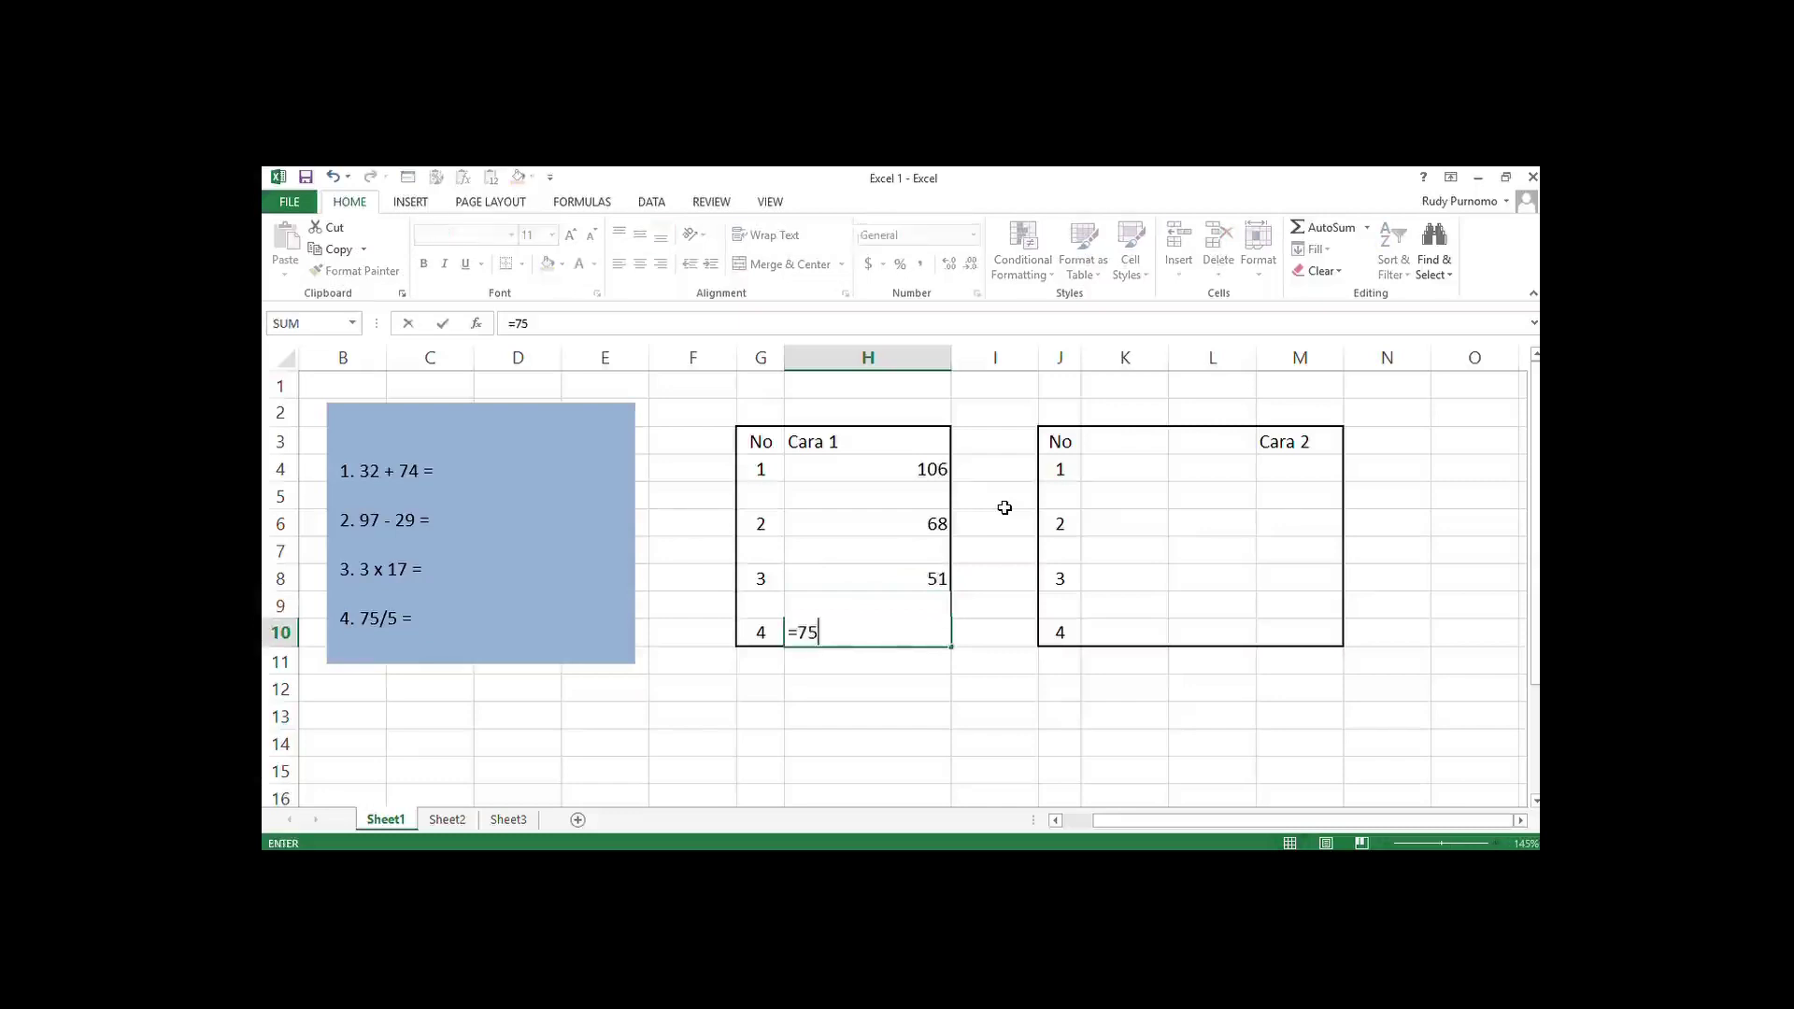
text(/5)
key(Return)
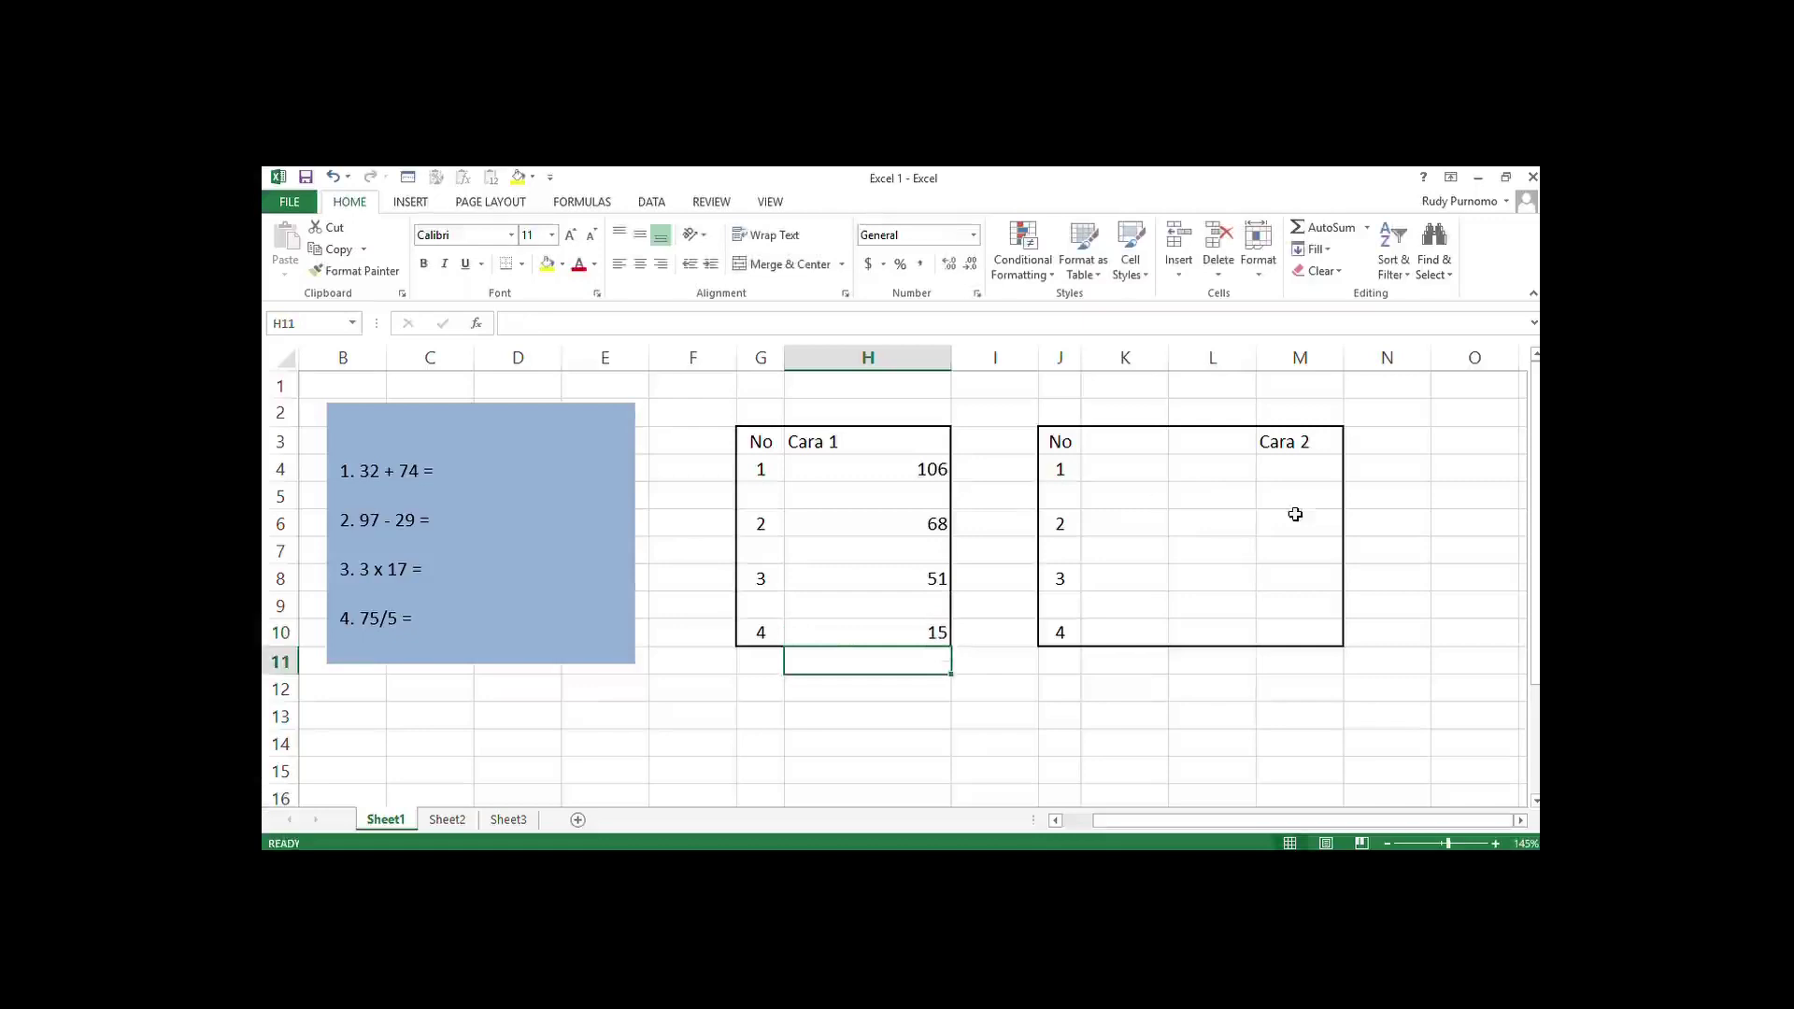
click(1129, 468)
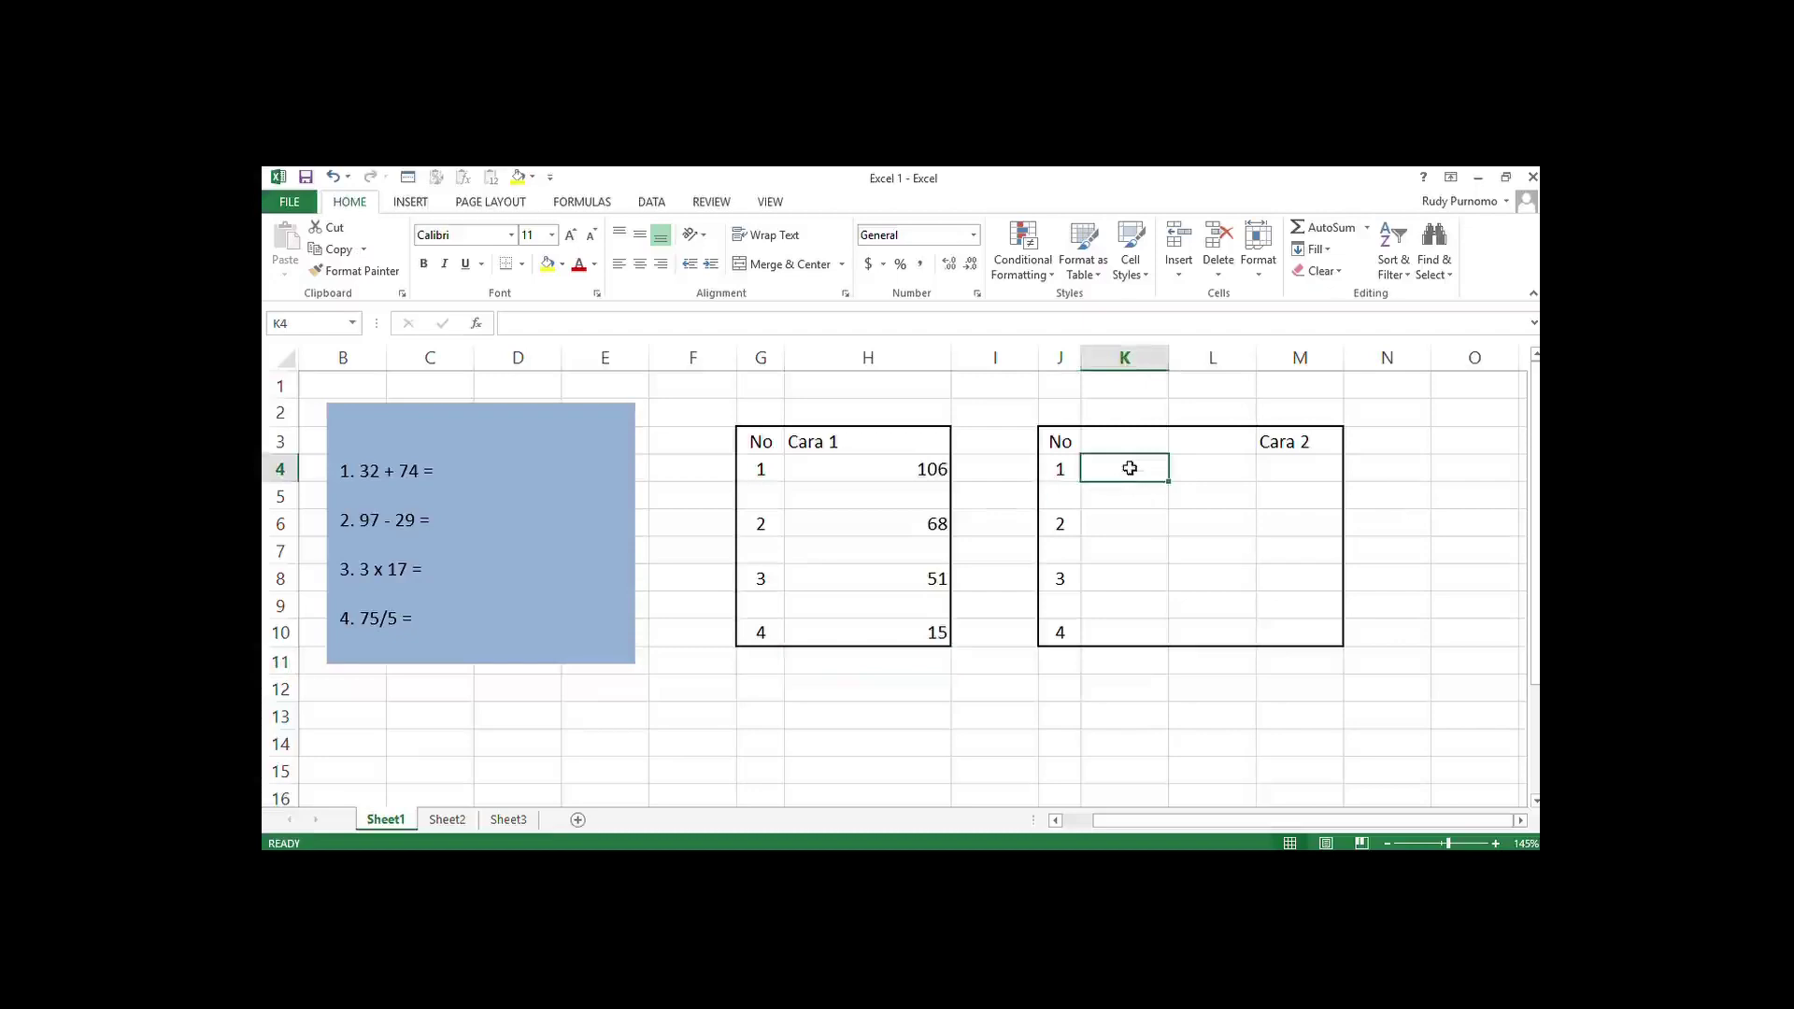
Enter 32 and 74 in K4:L4, and 97 and 29 in K6:L6.
text(32)
key(Tab)
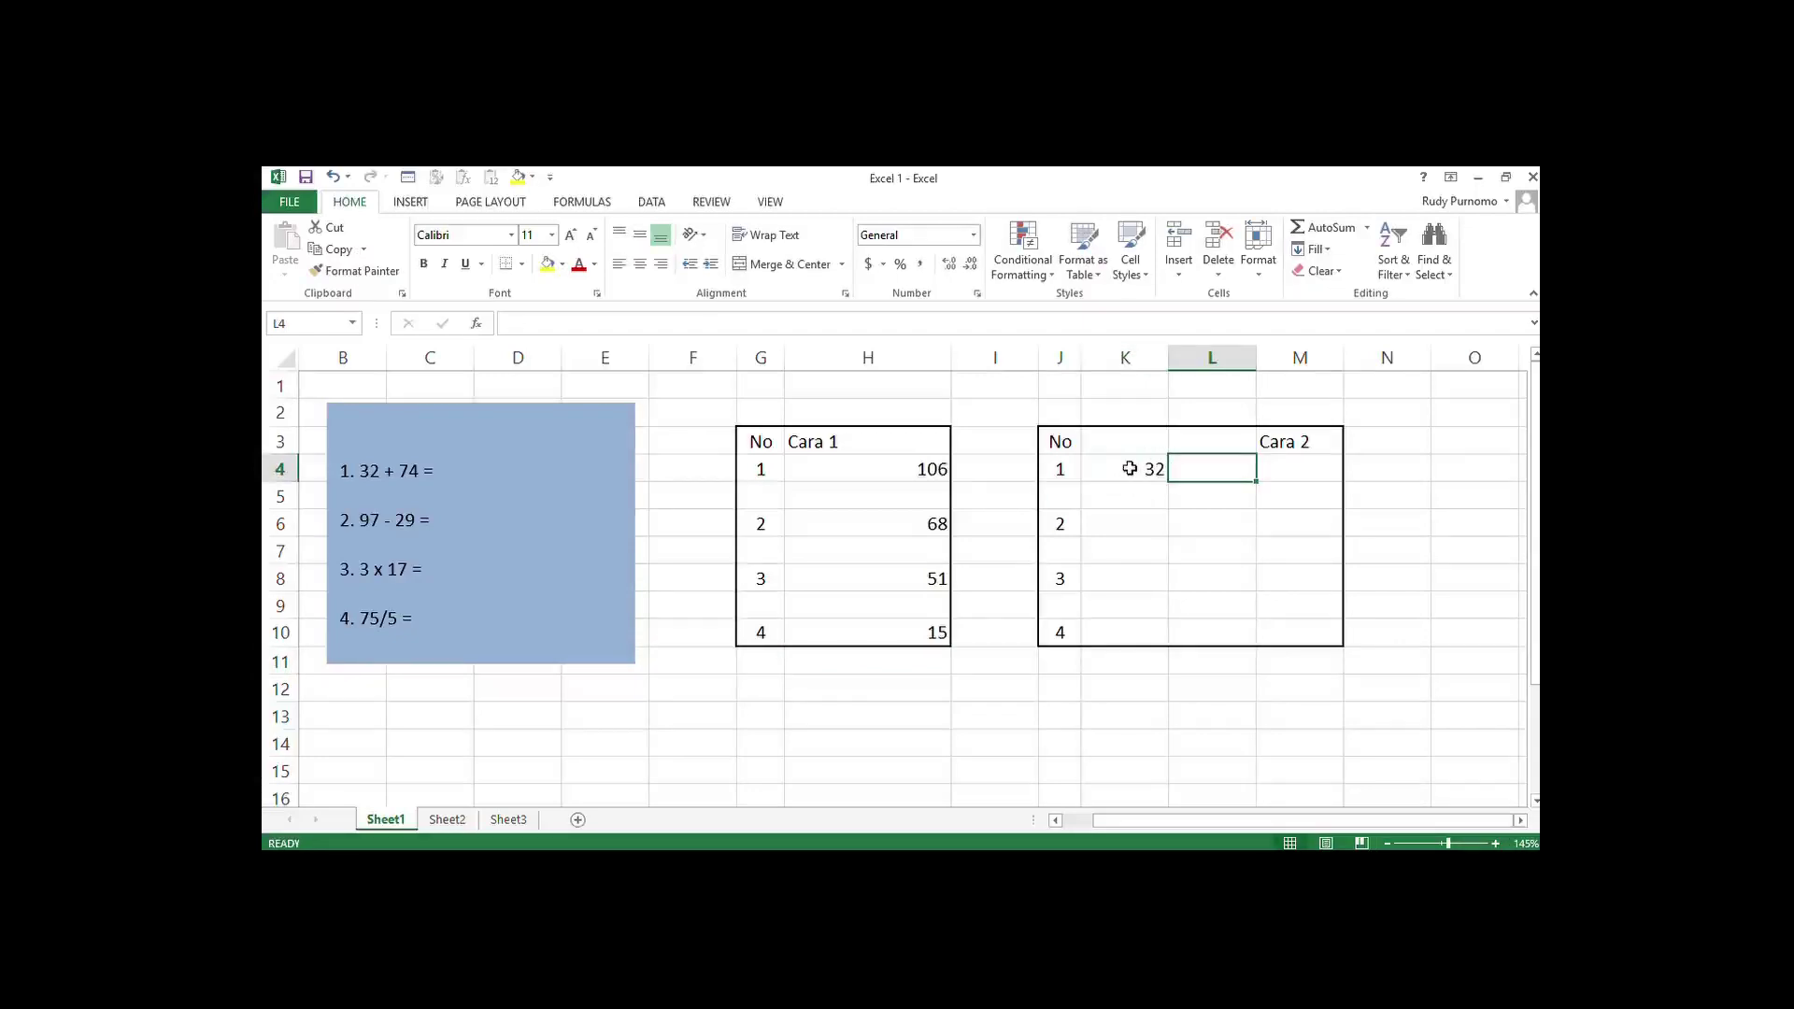
text(74)
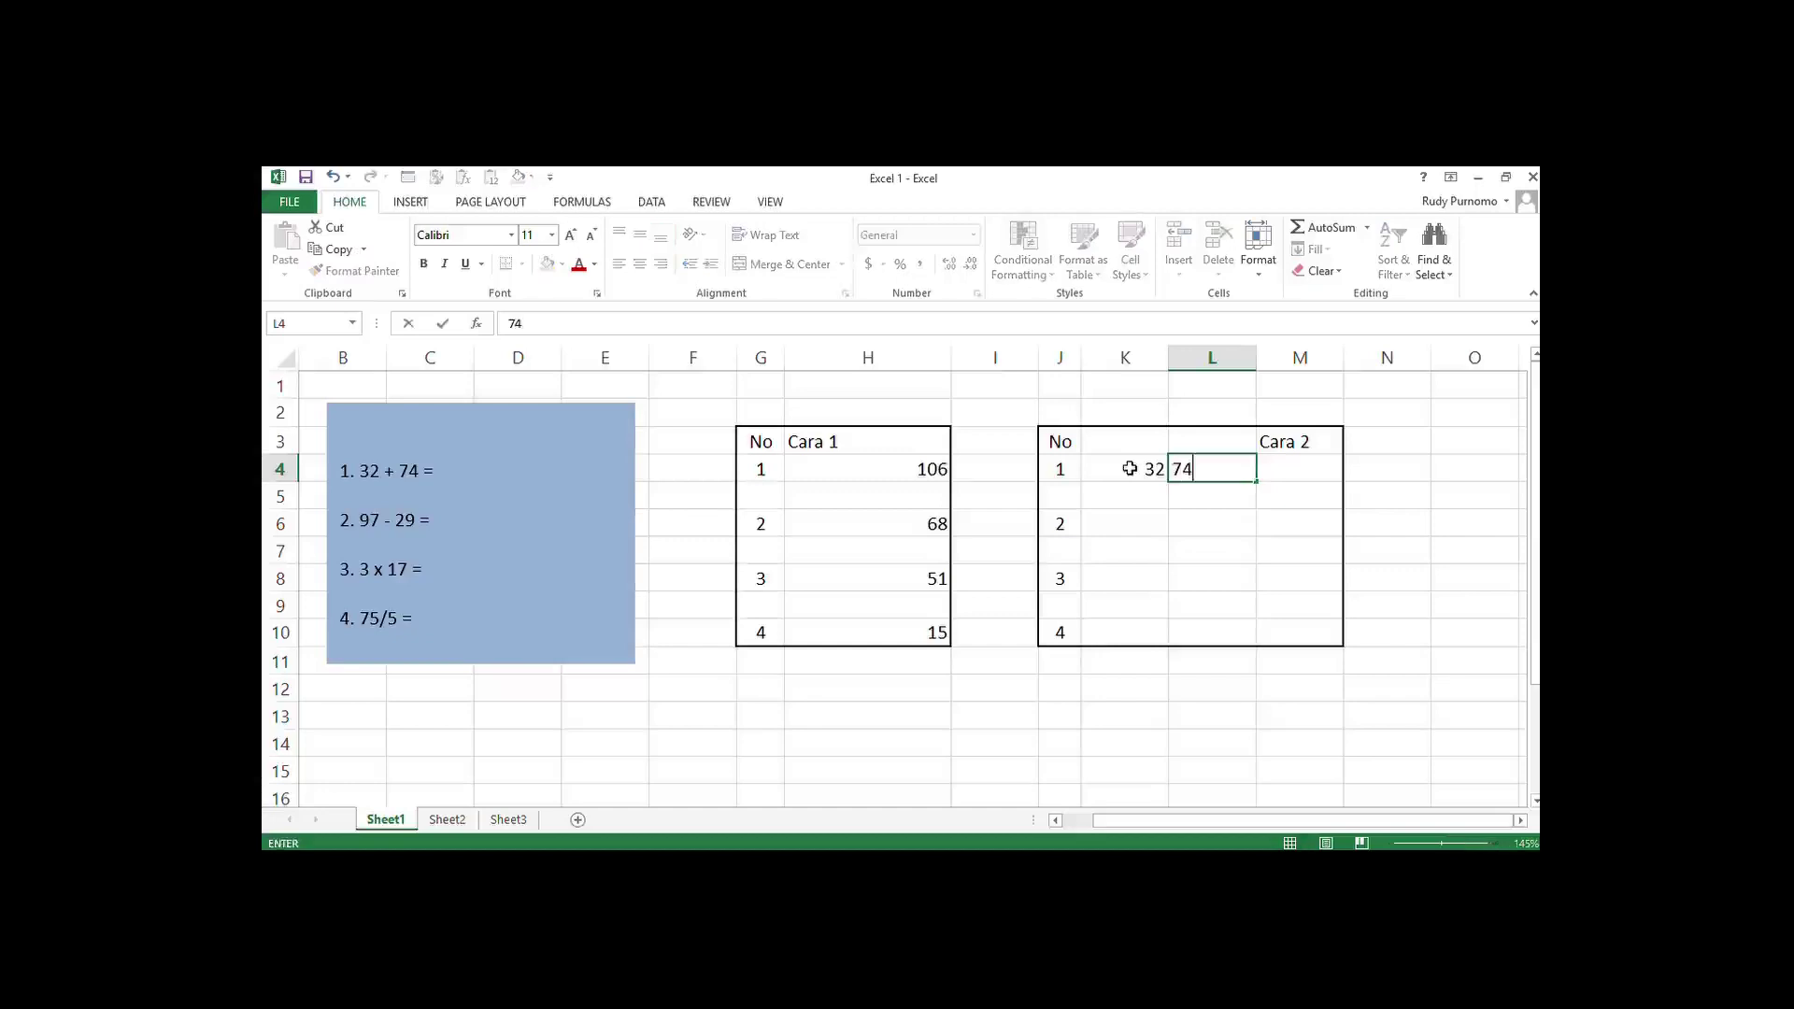
key(Return)
key(Left)
key(Down)
text(97)
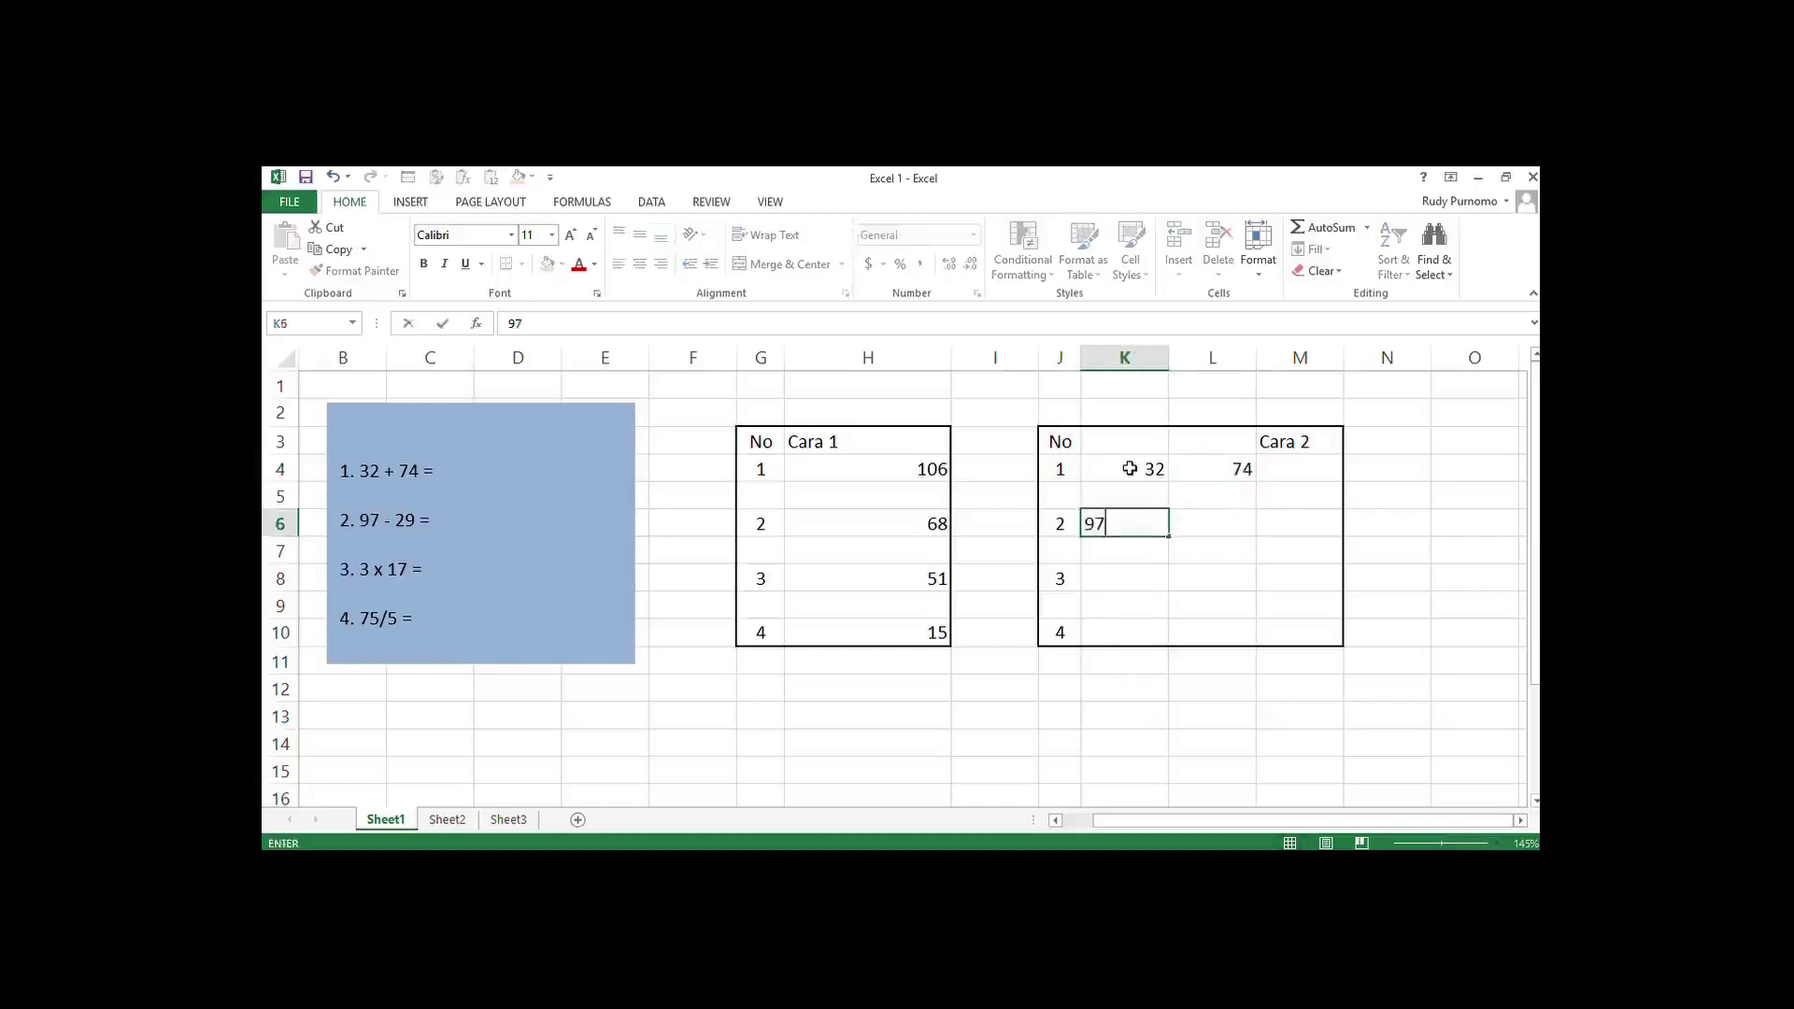
key(Tab)
text(29)
key(Return)
Enter 3 and 17 in K8:L8, and 75 and 5 in K10:L10.
key(Left)
key(Down)
text(3)
key(Tab)
text(17)
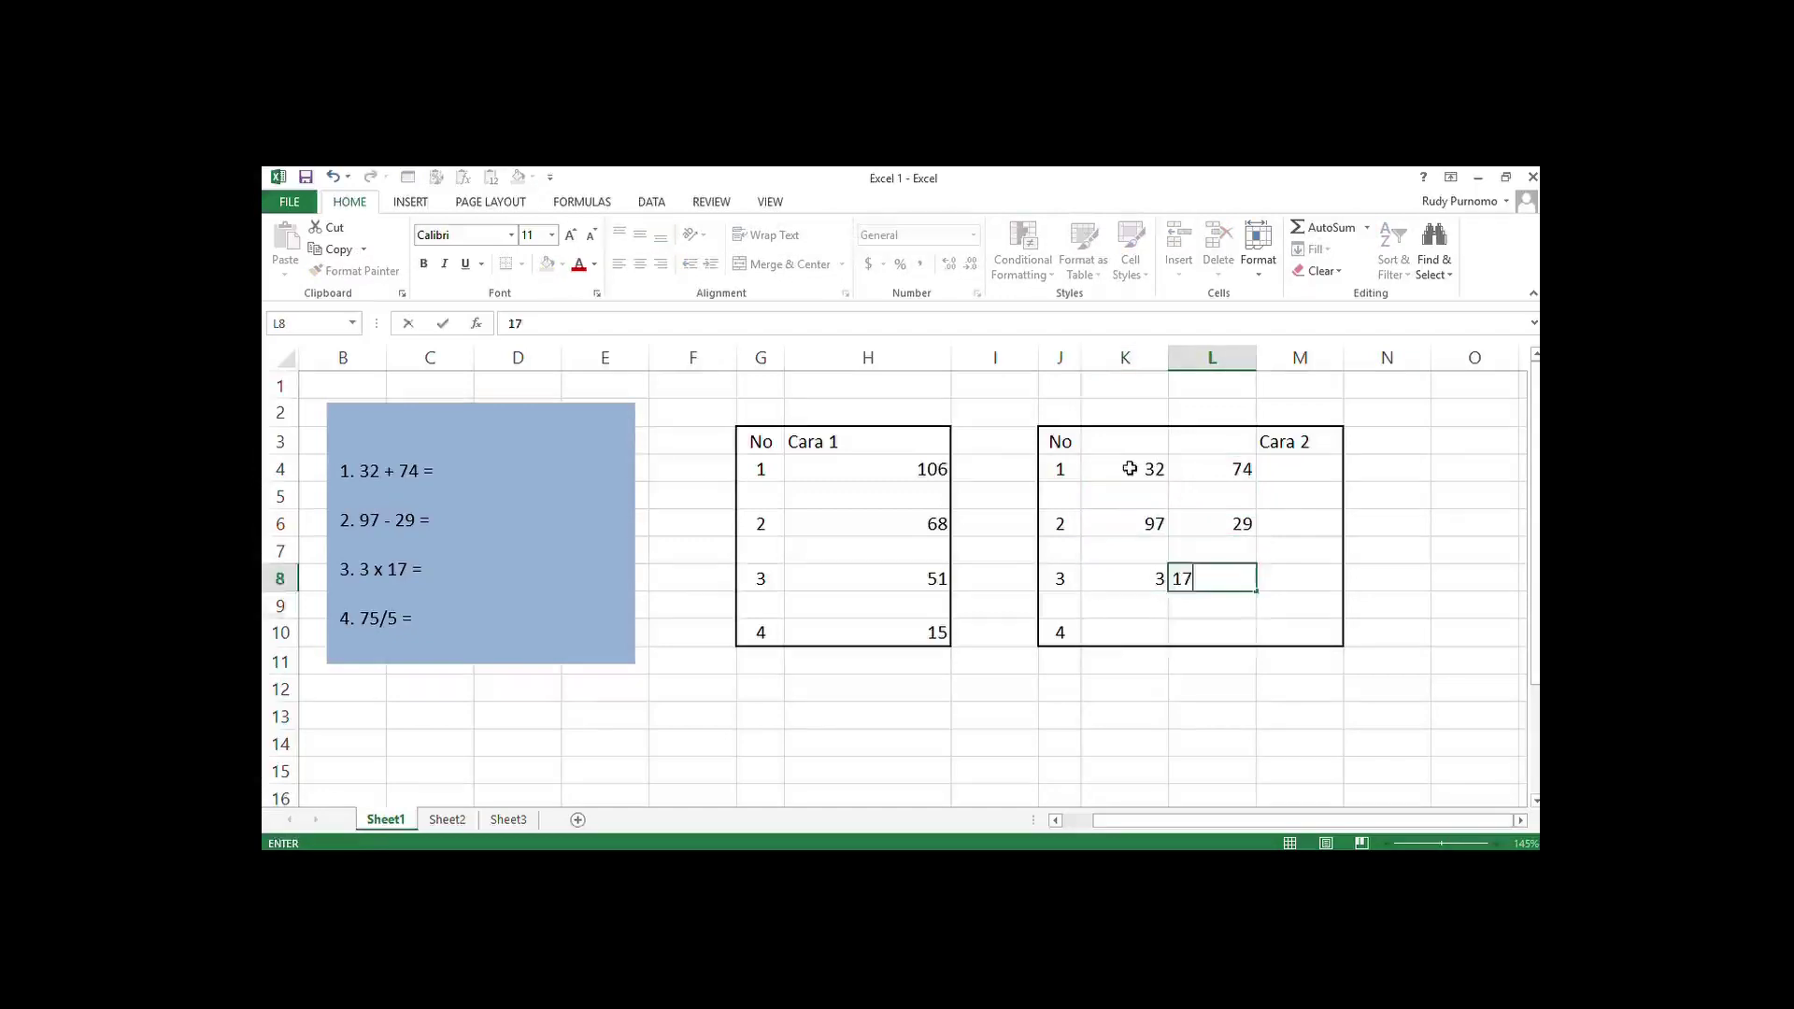
key(Return)
key(Left)
key(Down)
text(75)
key(Tab)
text(5)
key(Return)
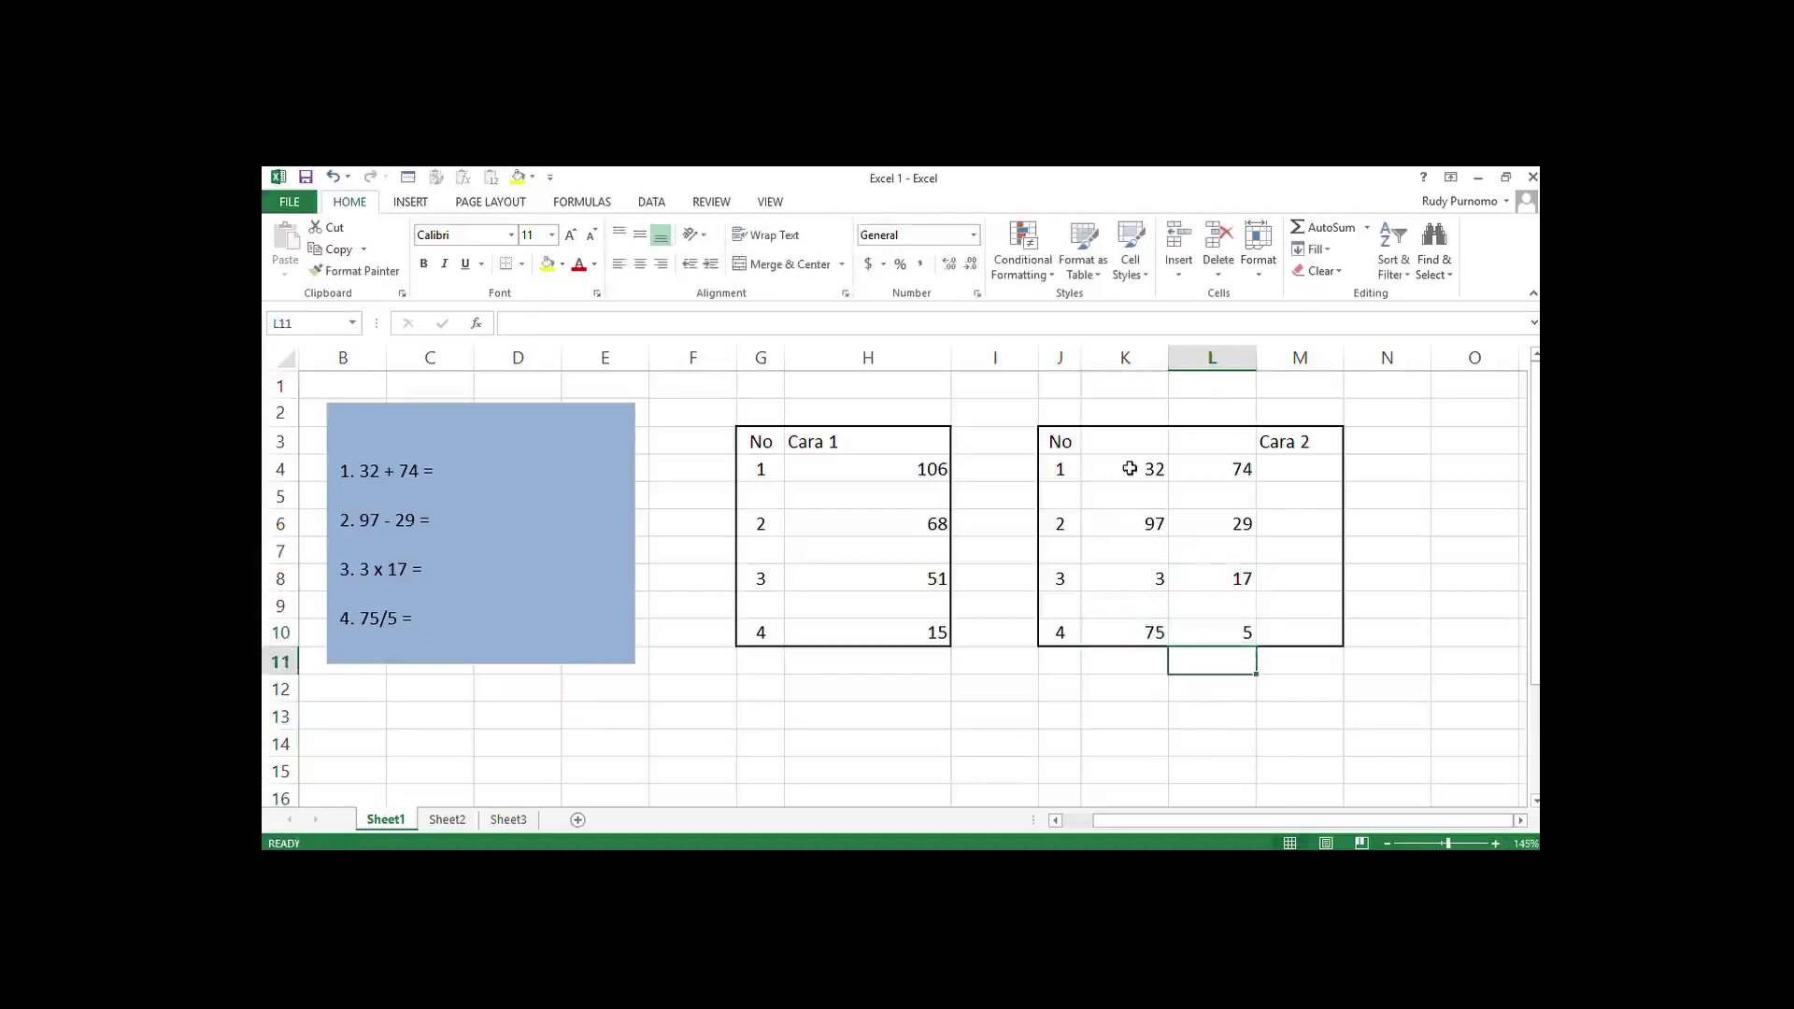
click(1263, 464)
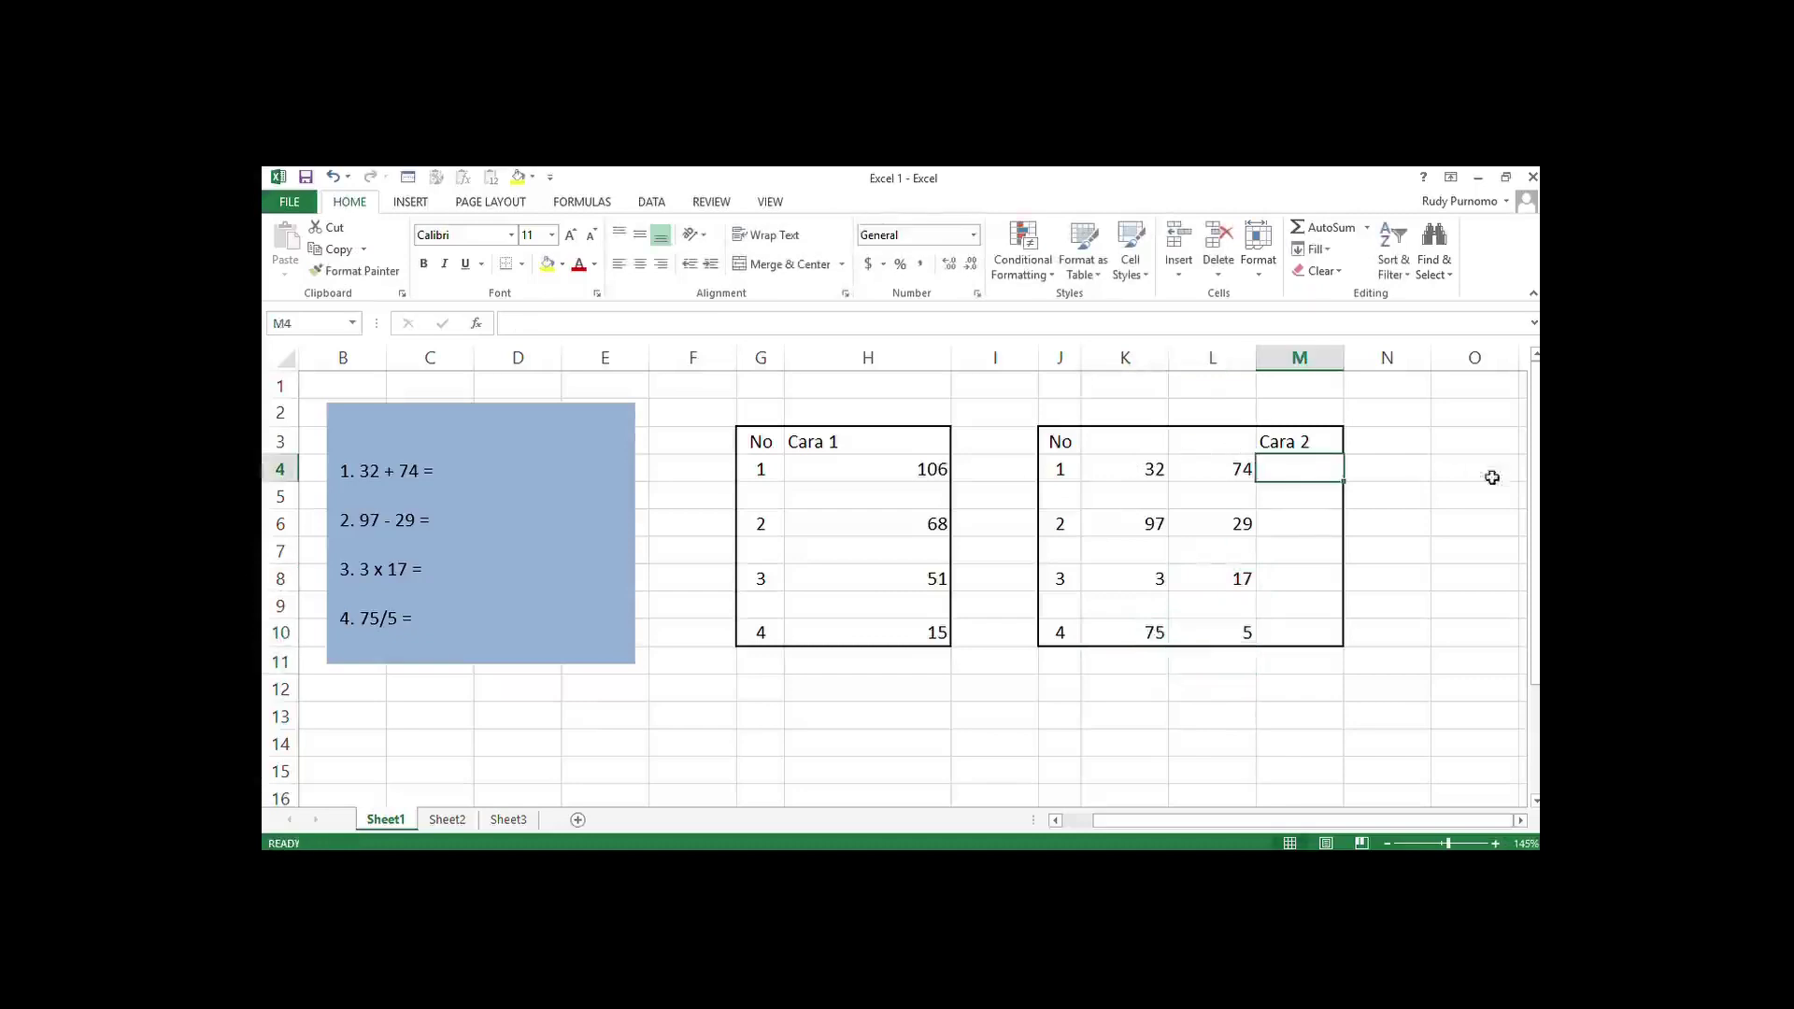
Build =K4+L4 in M4 by pointing at K4 and L4, giving 106.
text(=)
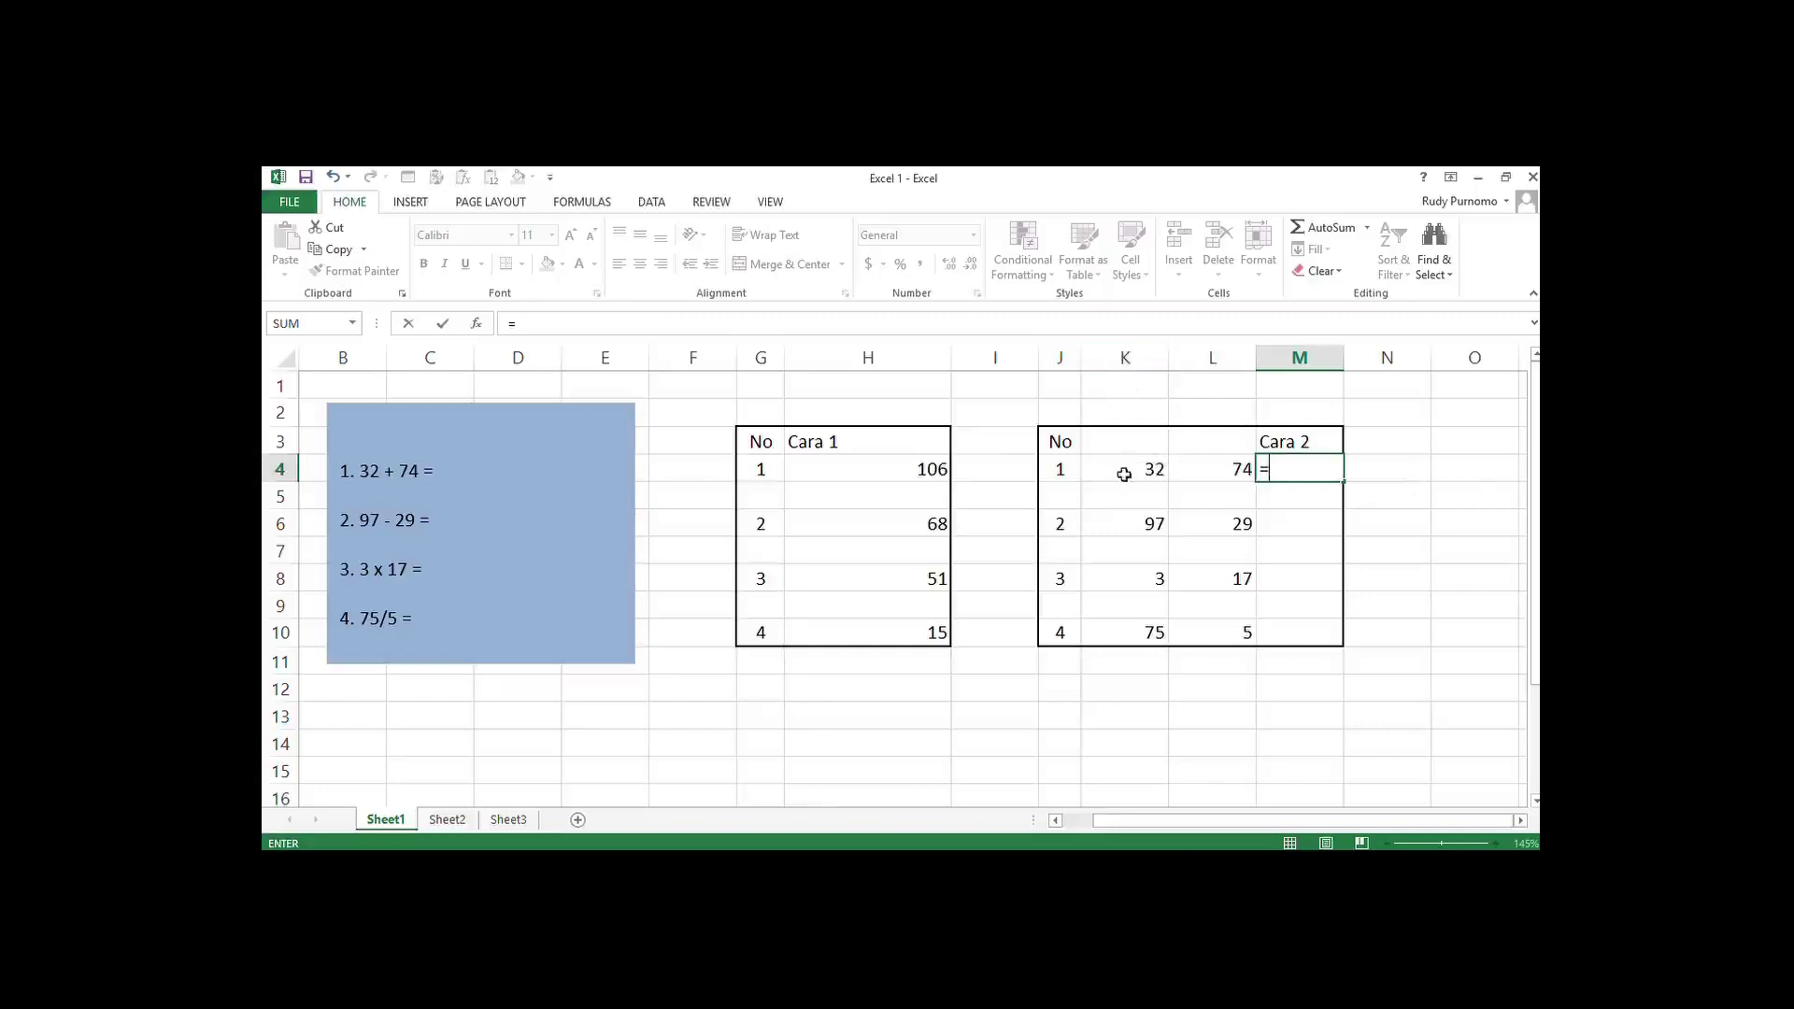
click(1086, 472)
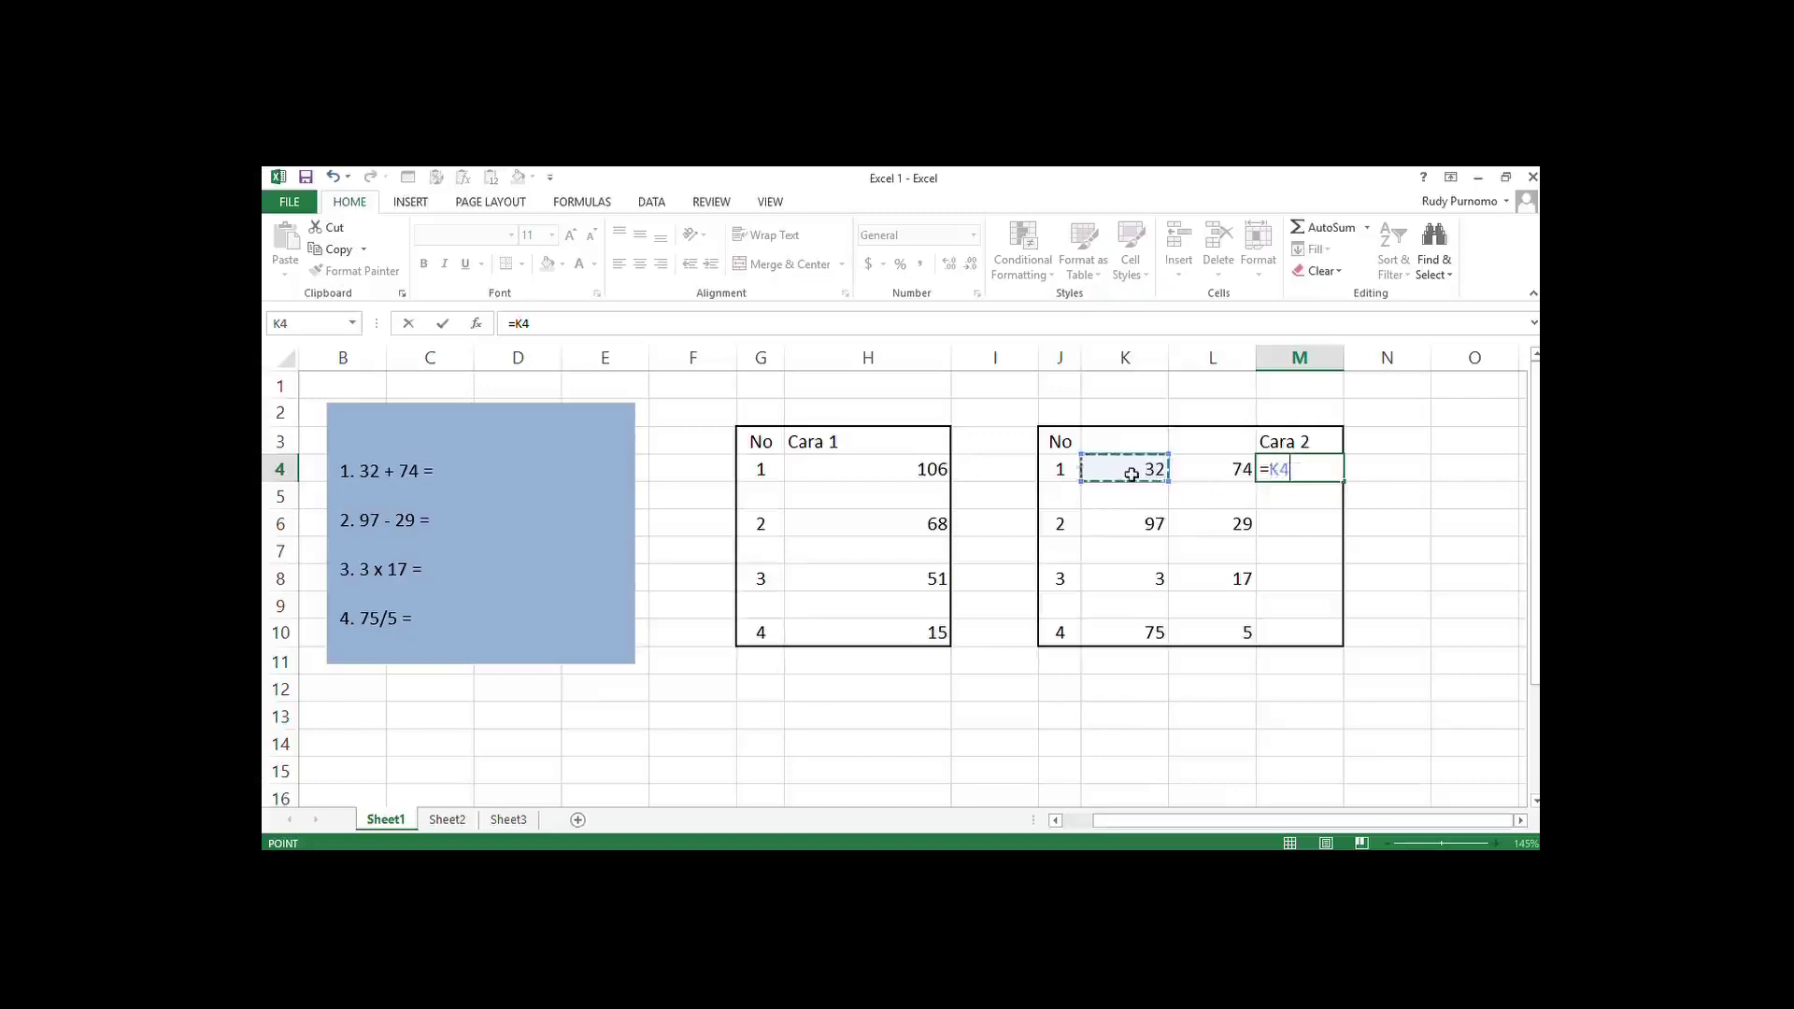
text(+)
click(1210, 475)
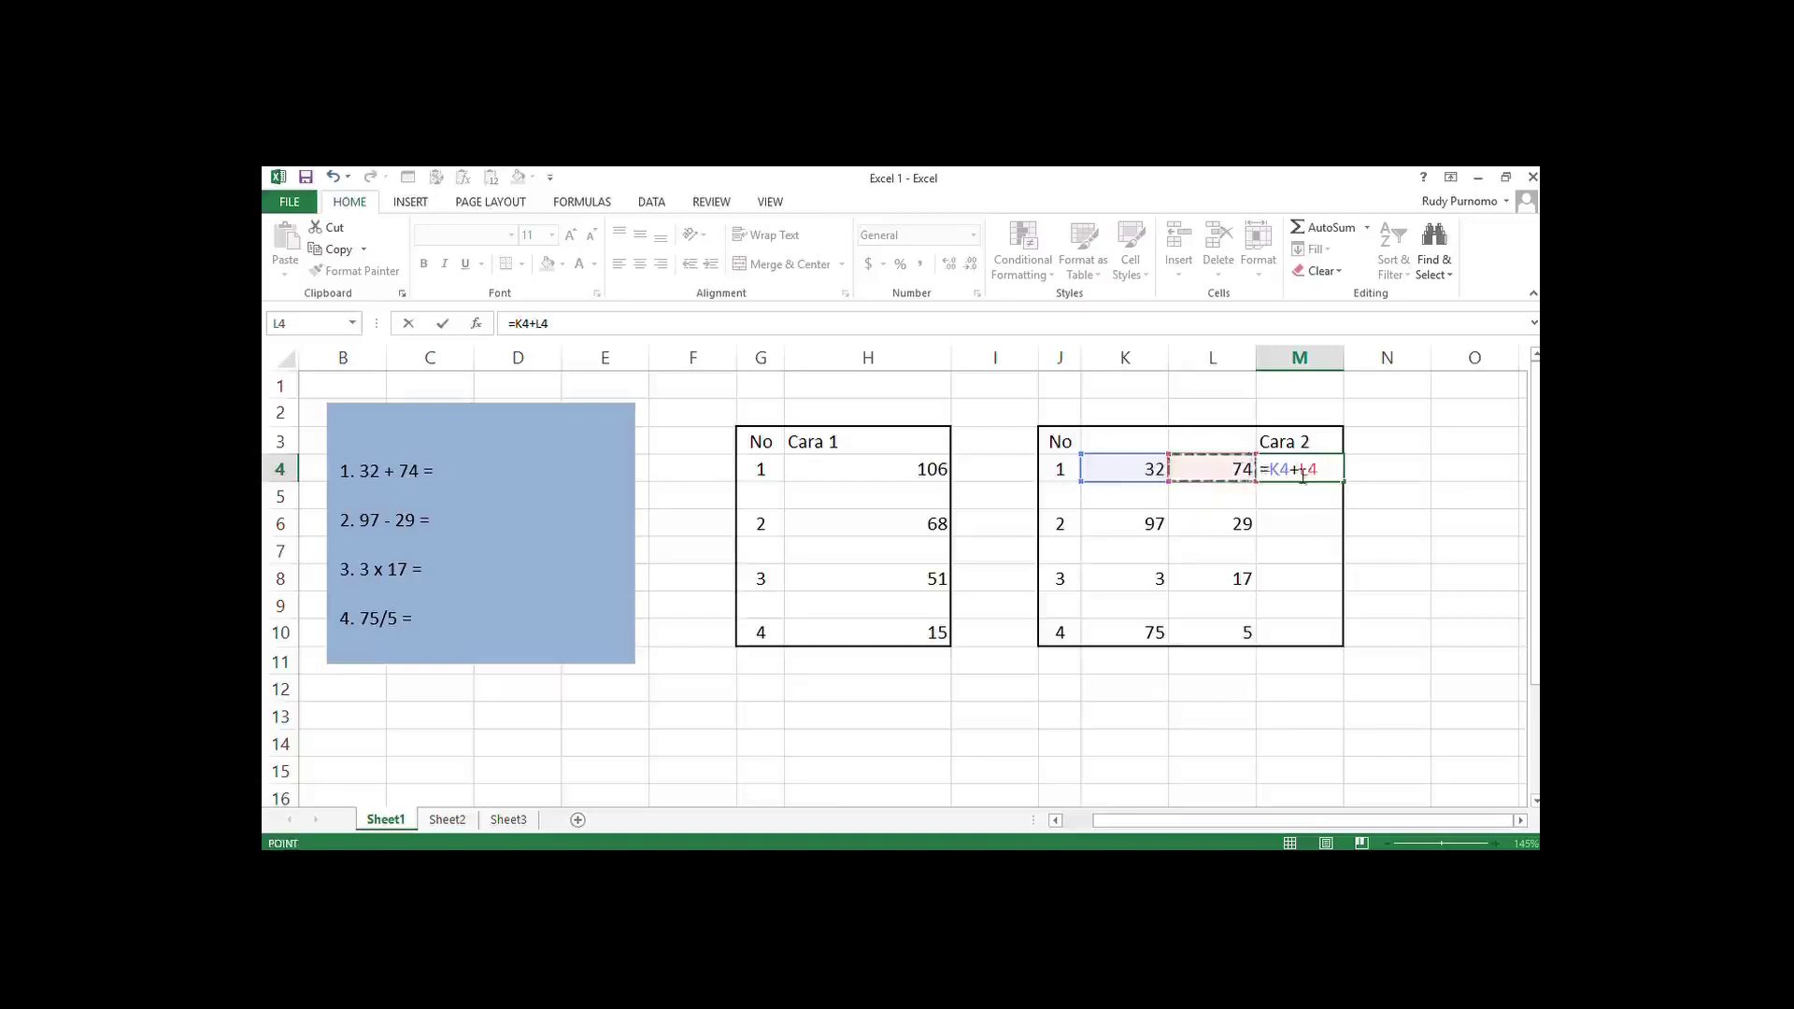
key(Return)
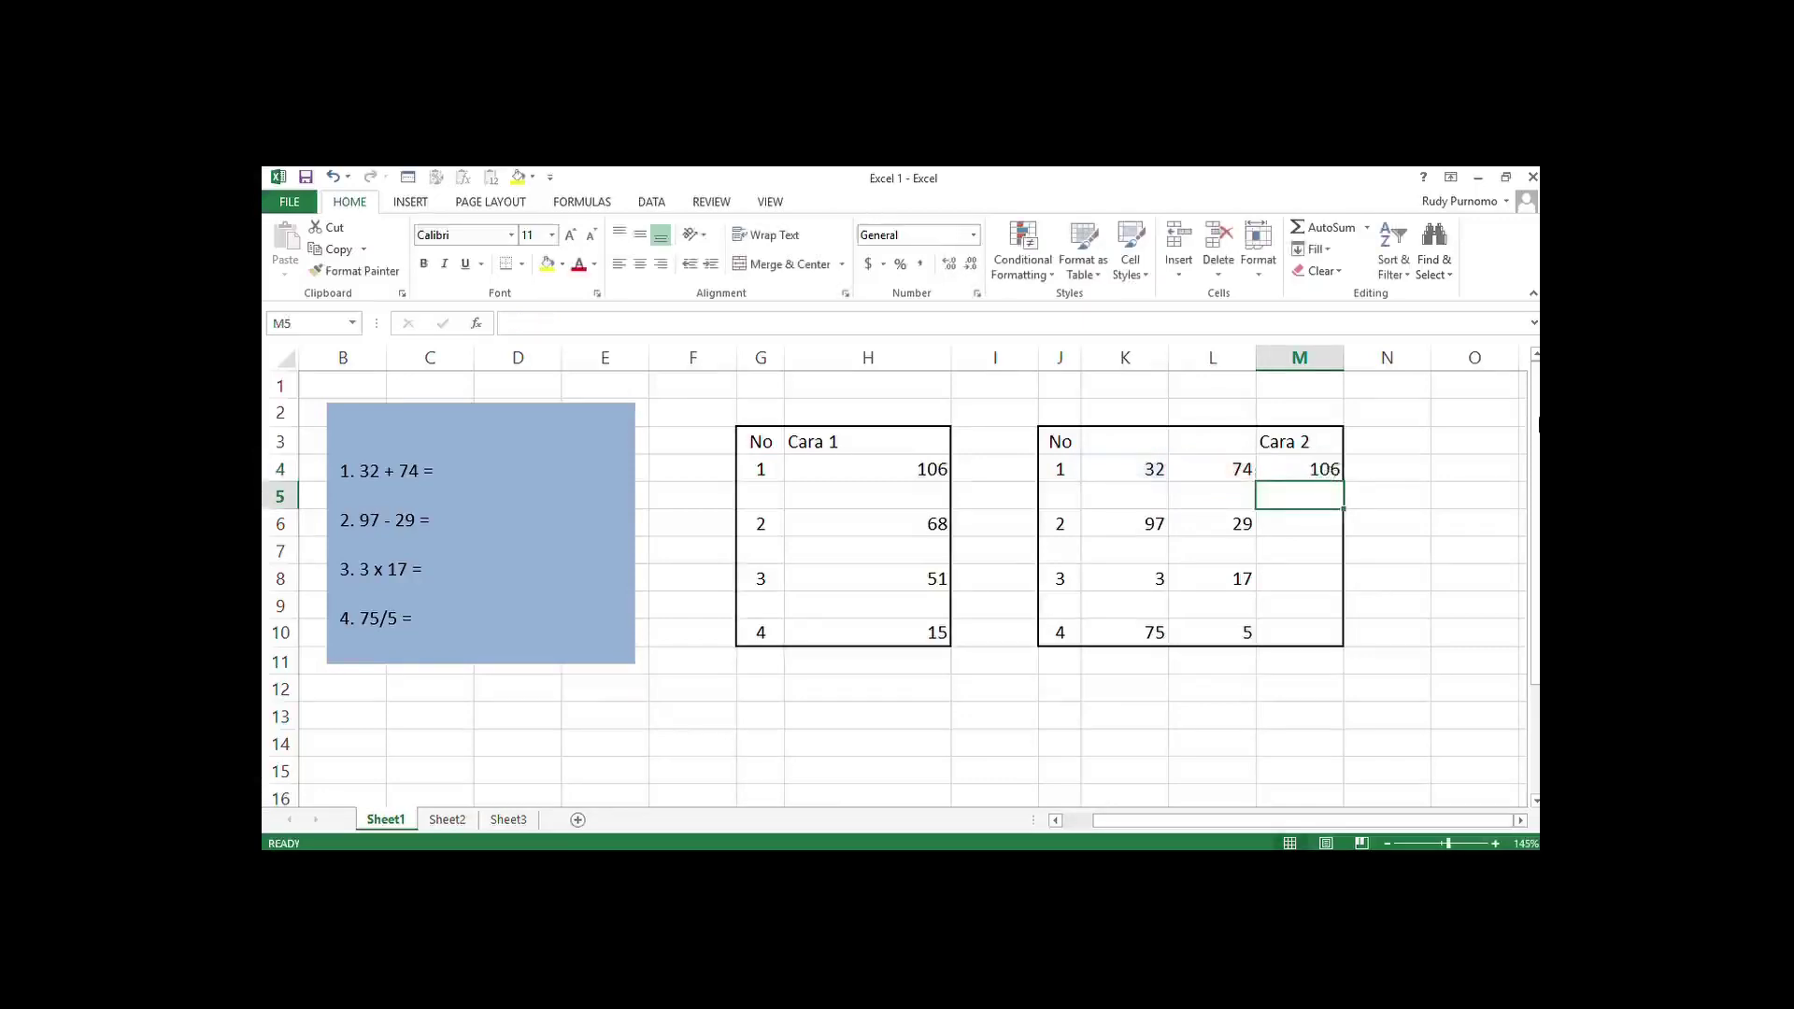
Re-enter =K4+L4 in M4, then start typing =K6-L6 in M6.
key(Up)
text(=)
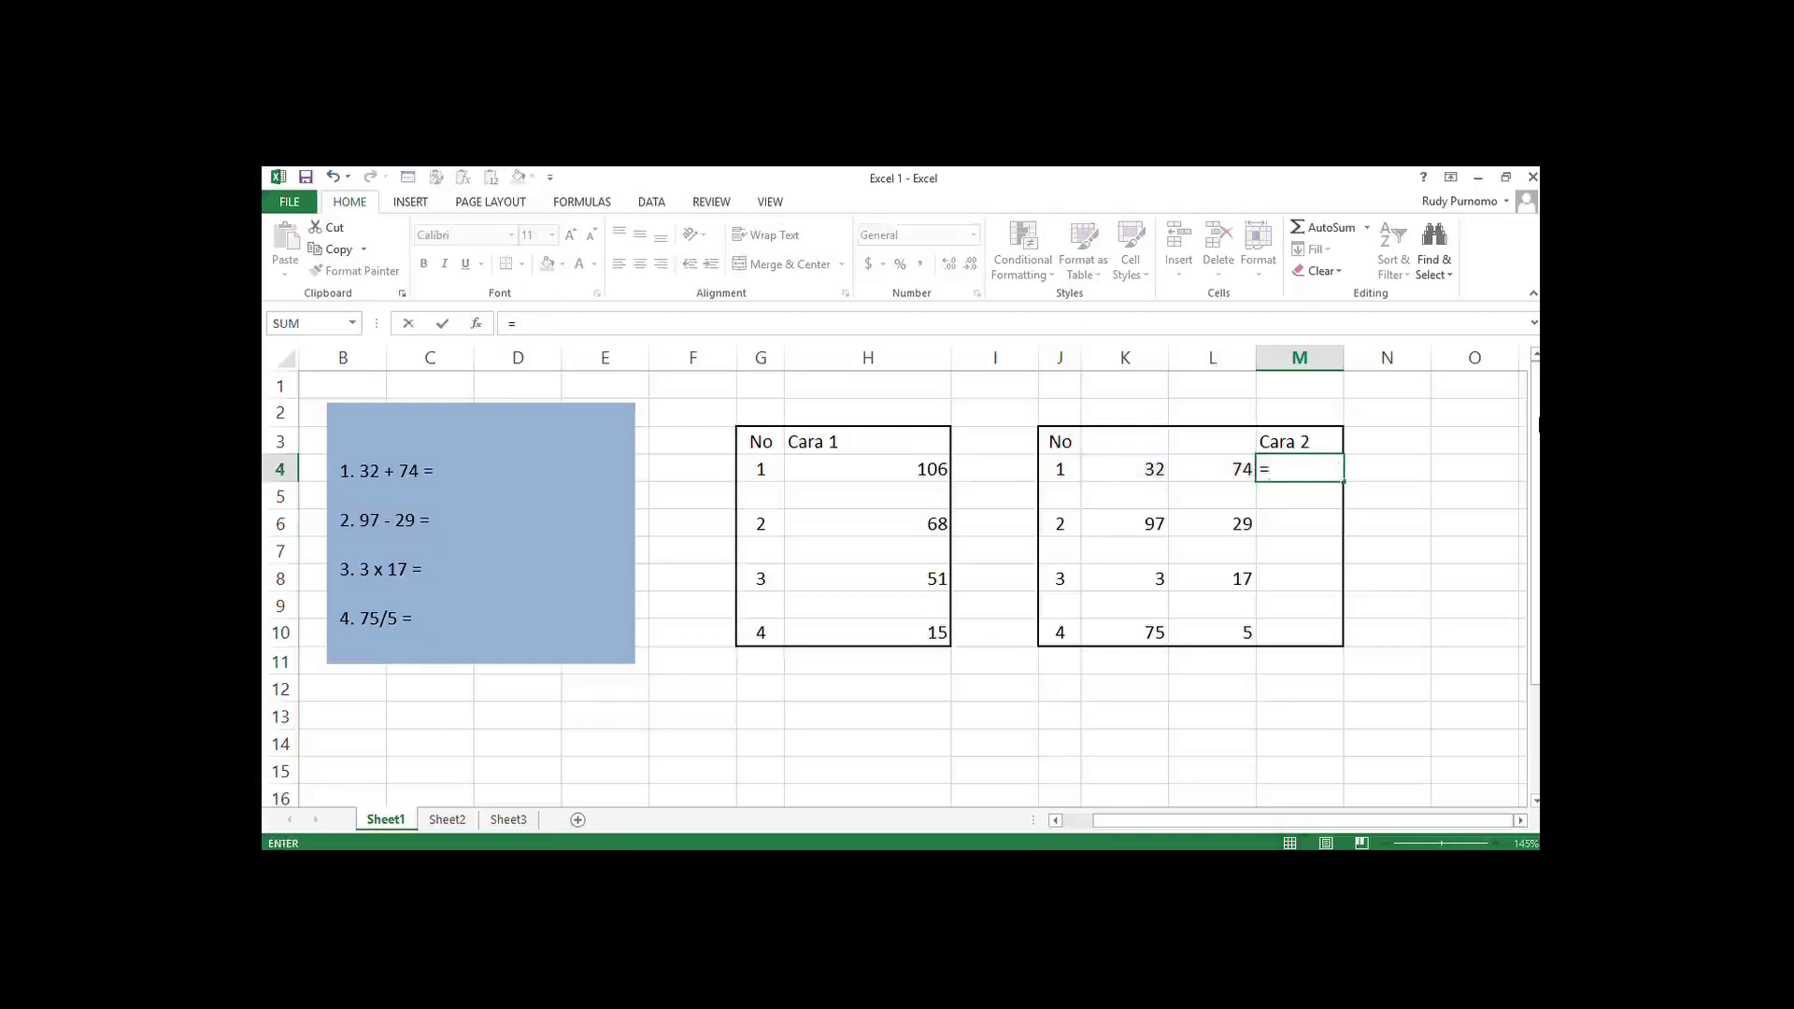
text(k4)
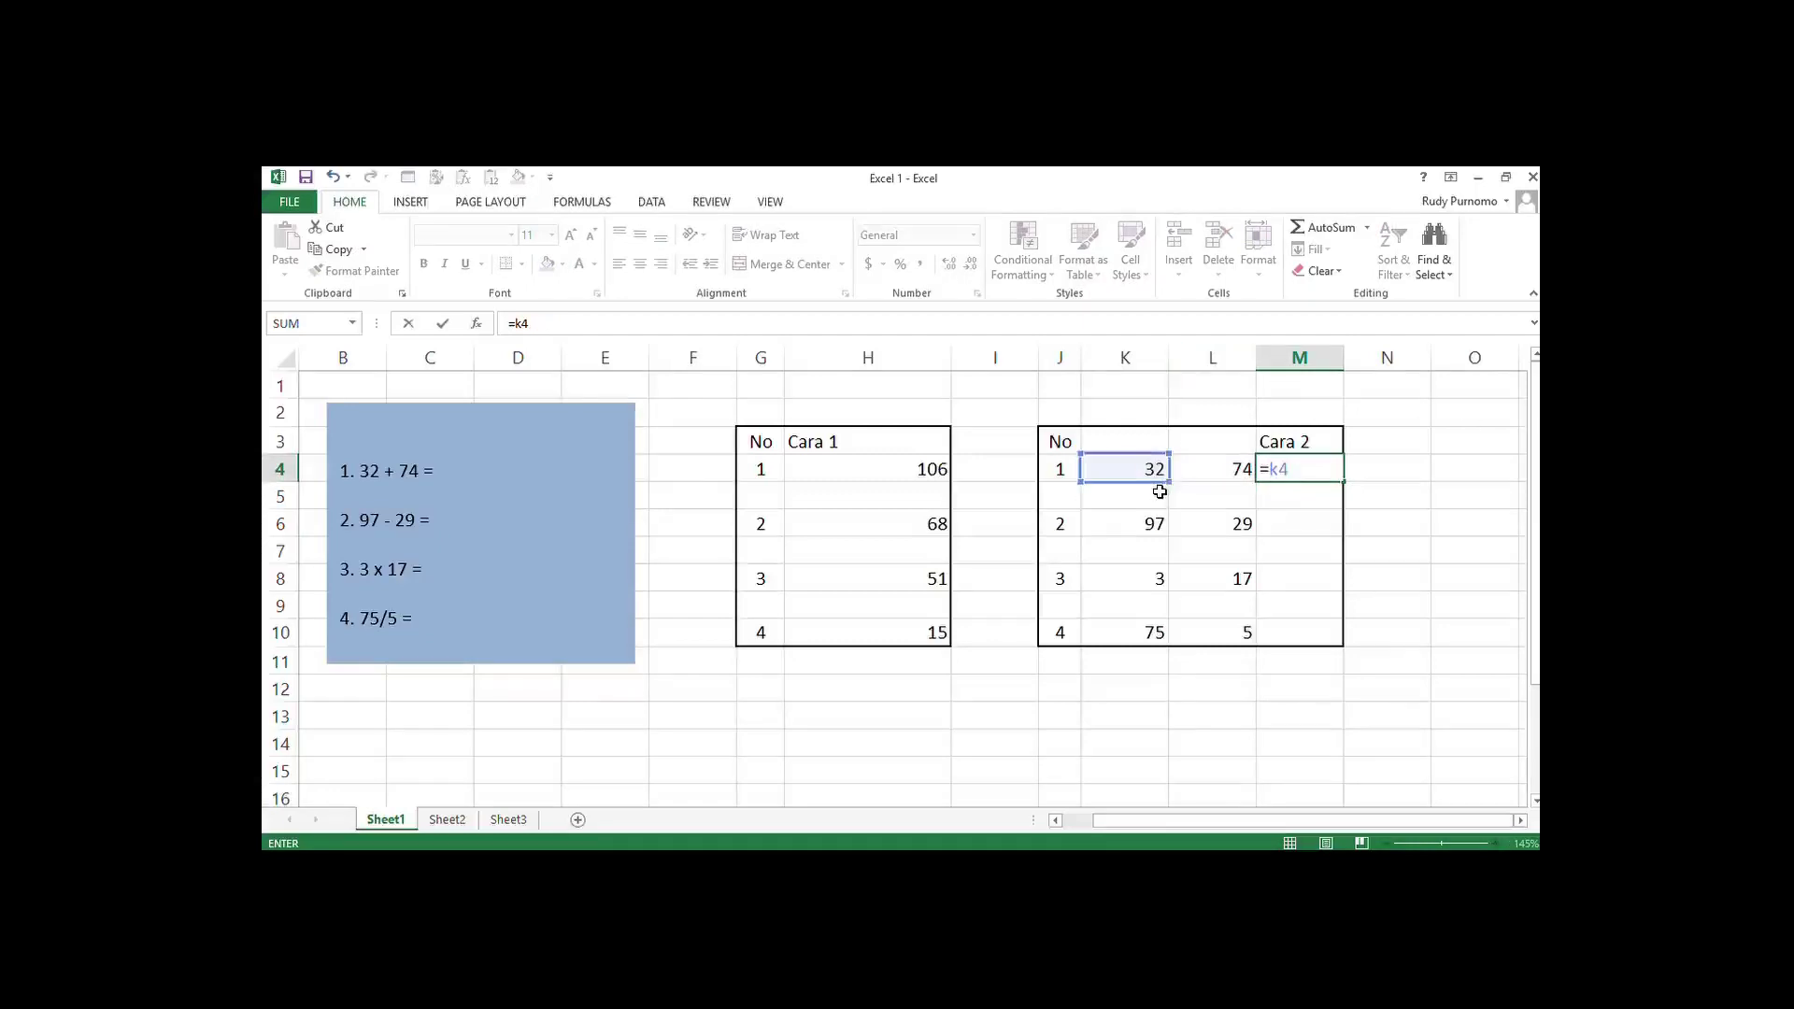
text(+)
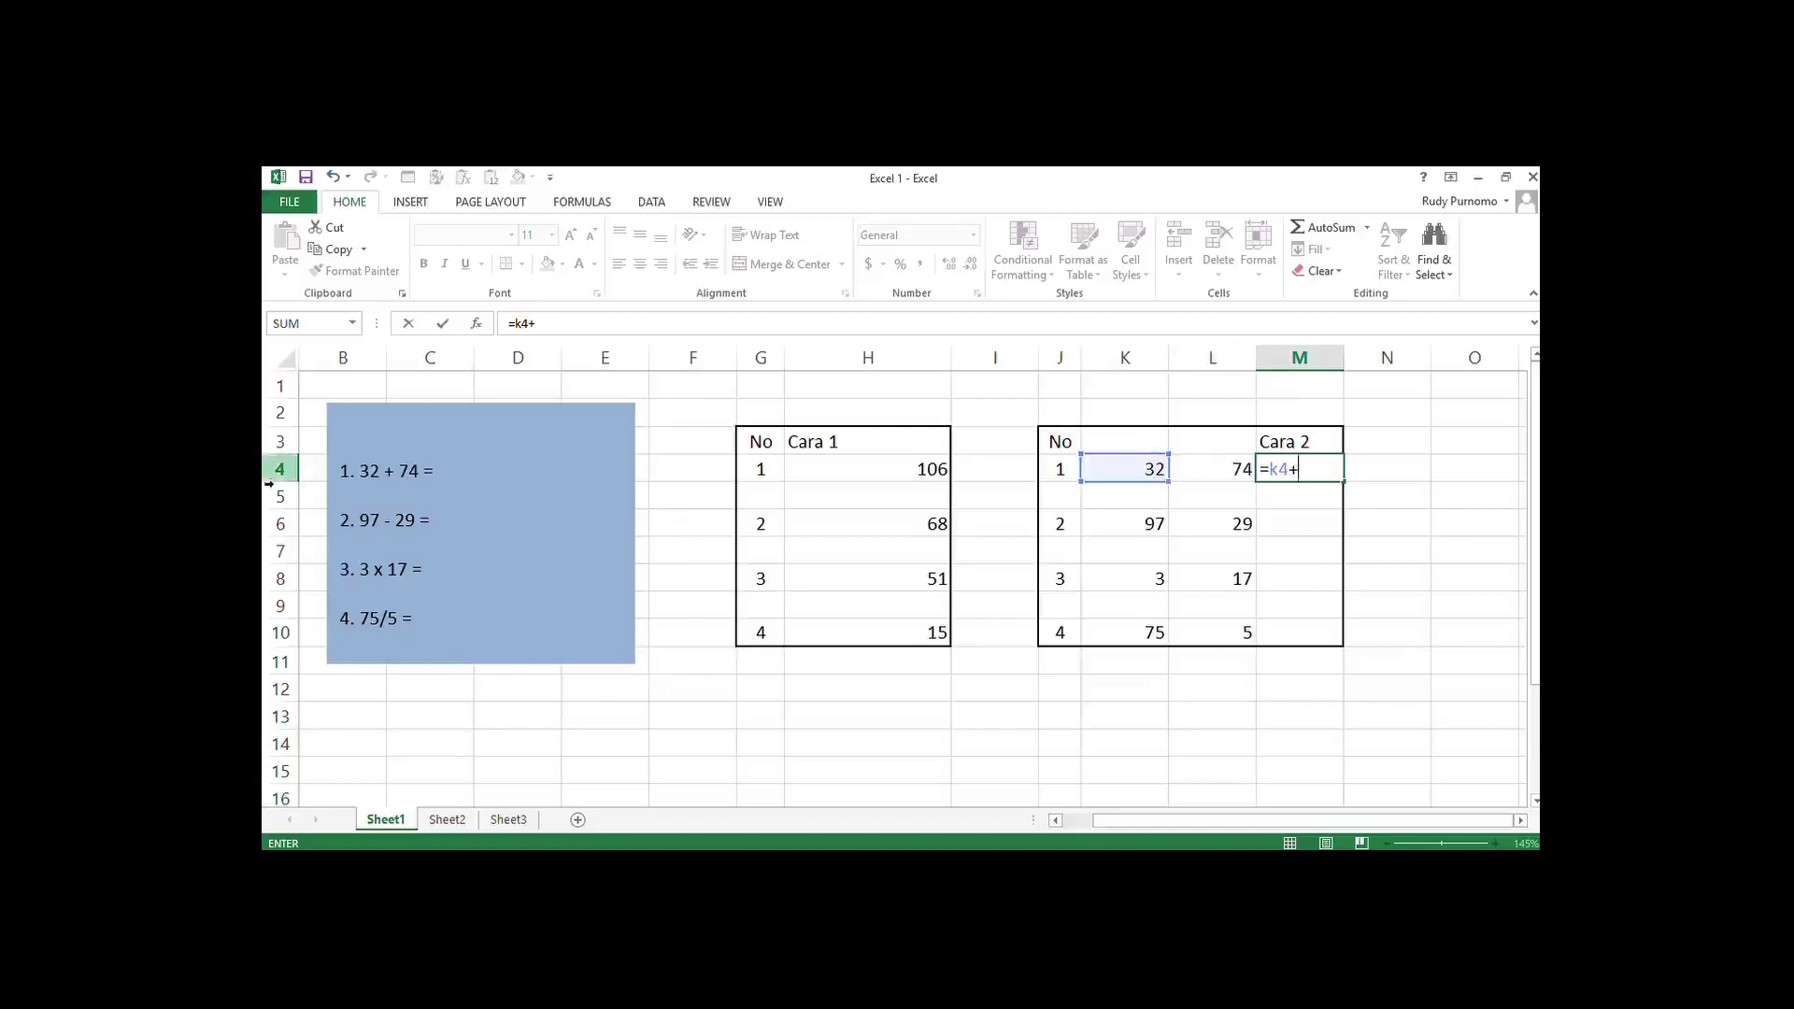
click(1219, 467)
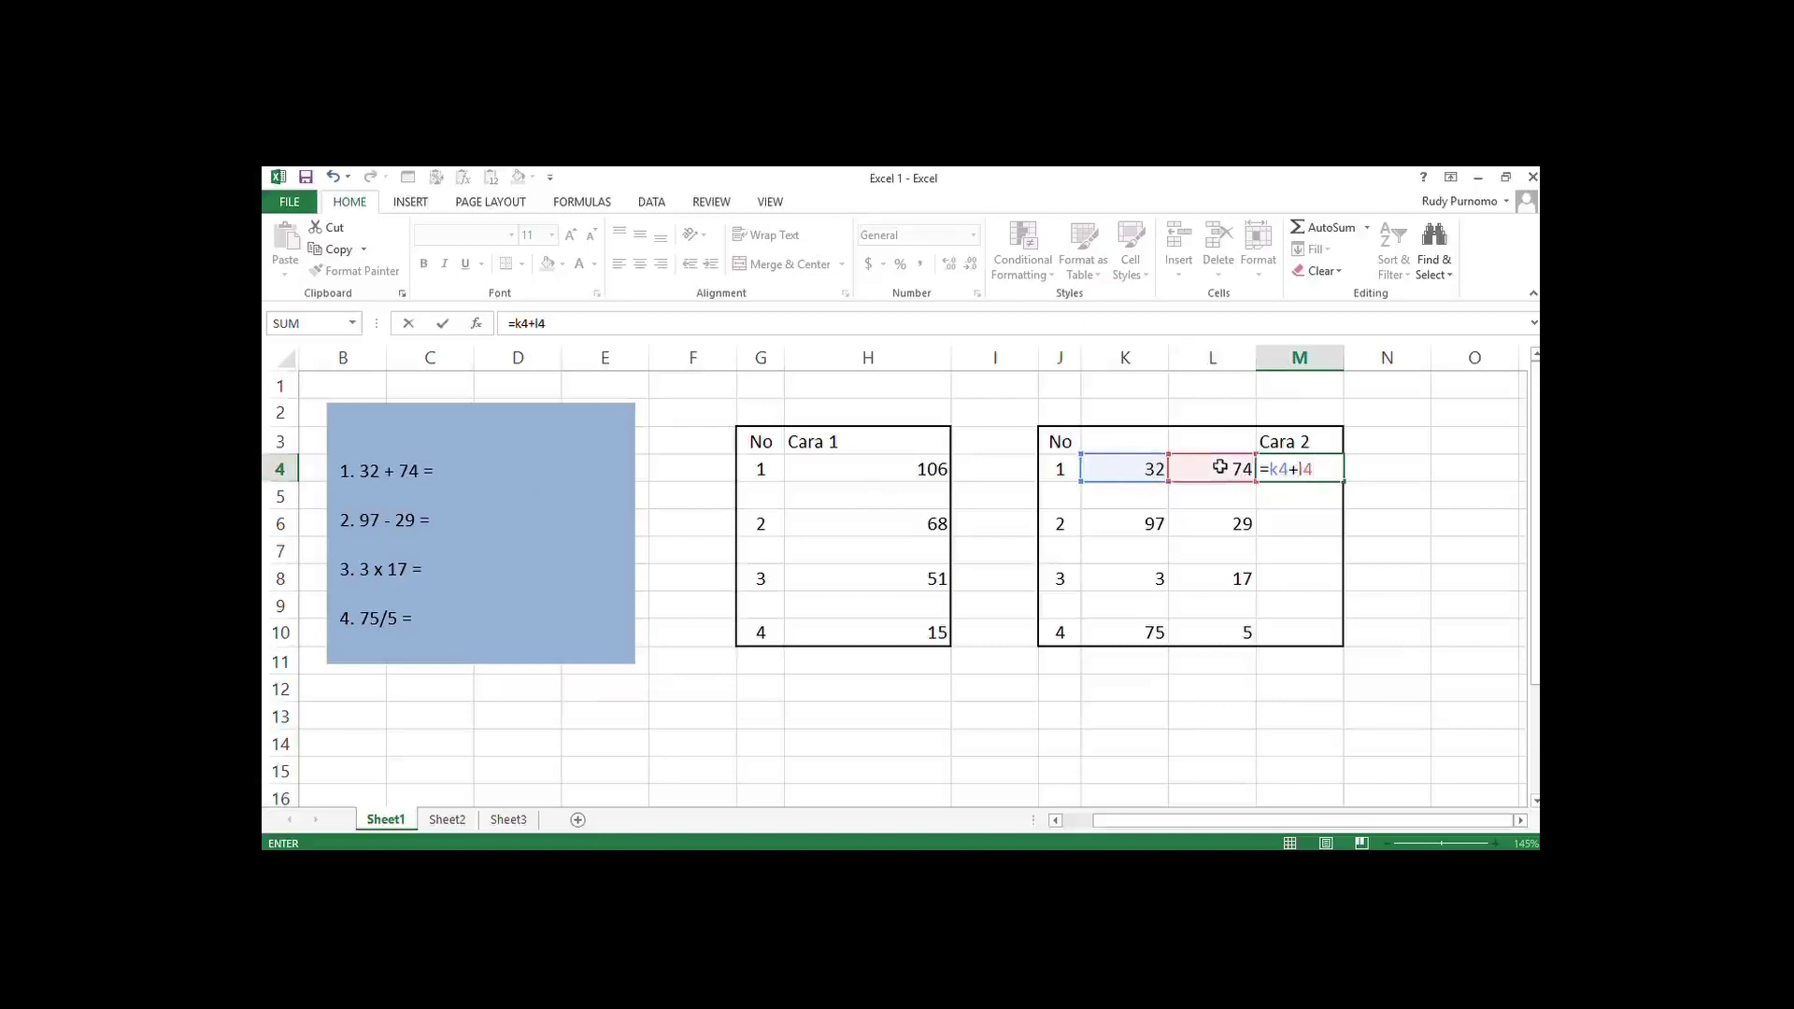
key(Return)
key(Down)
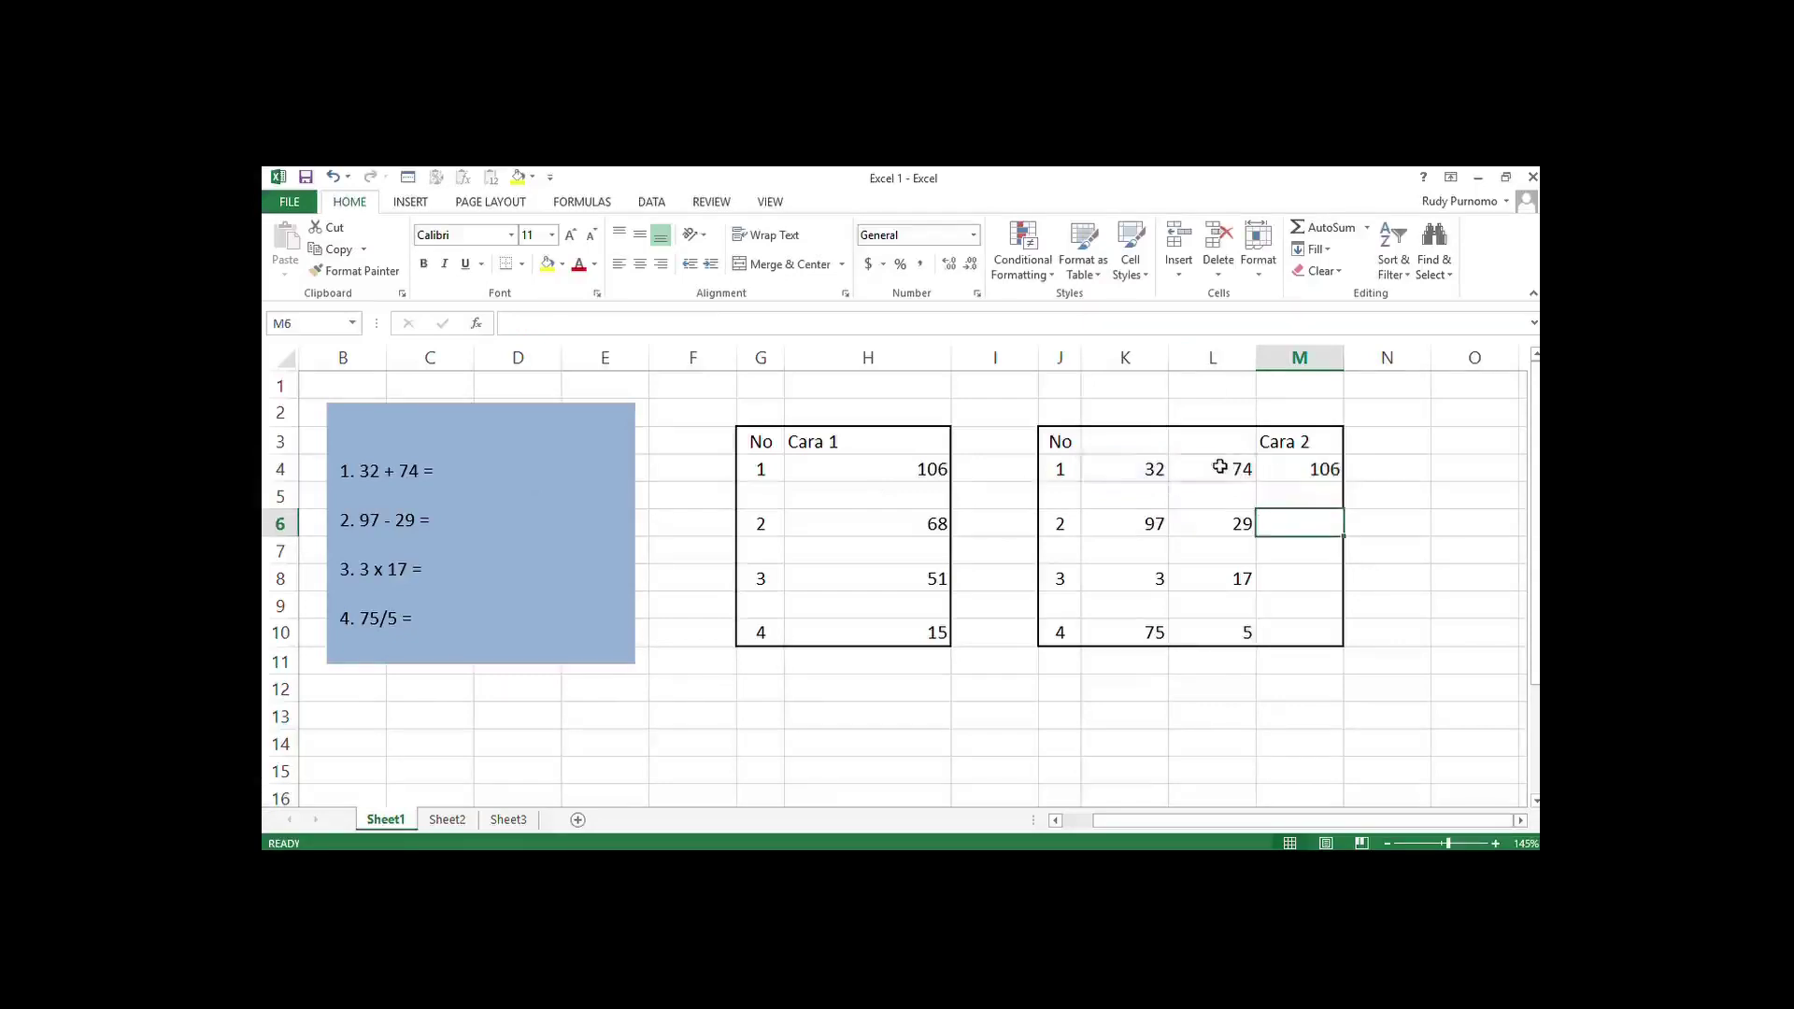
text(=)
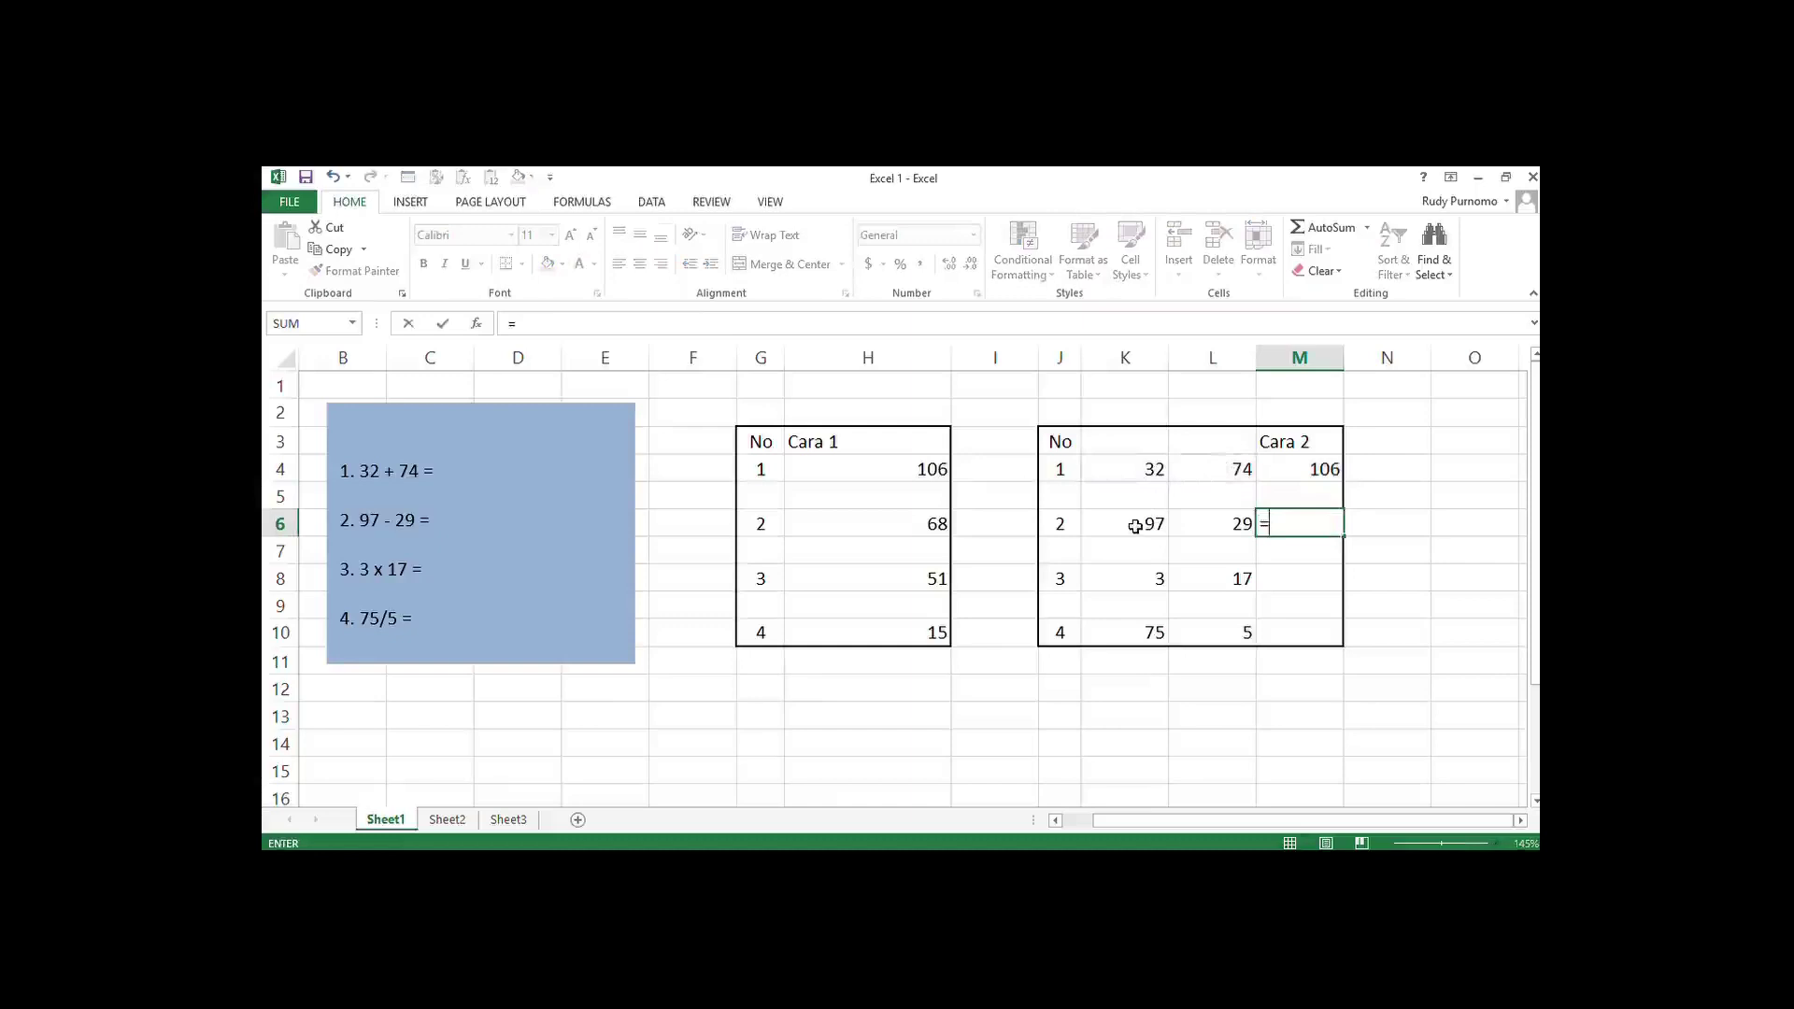
text(k6)
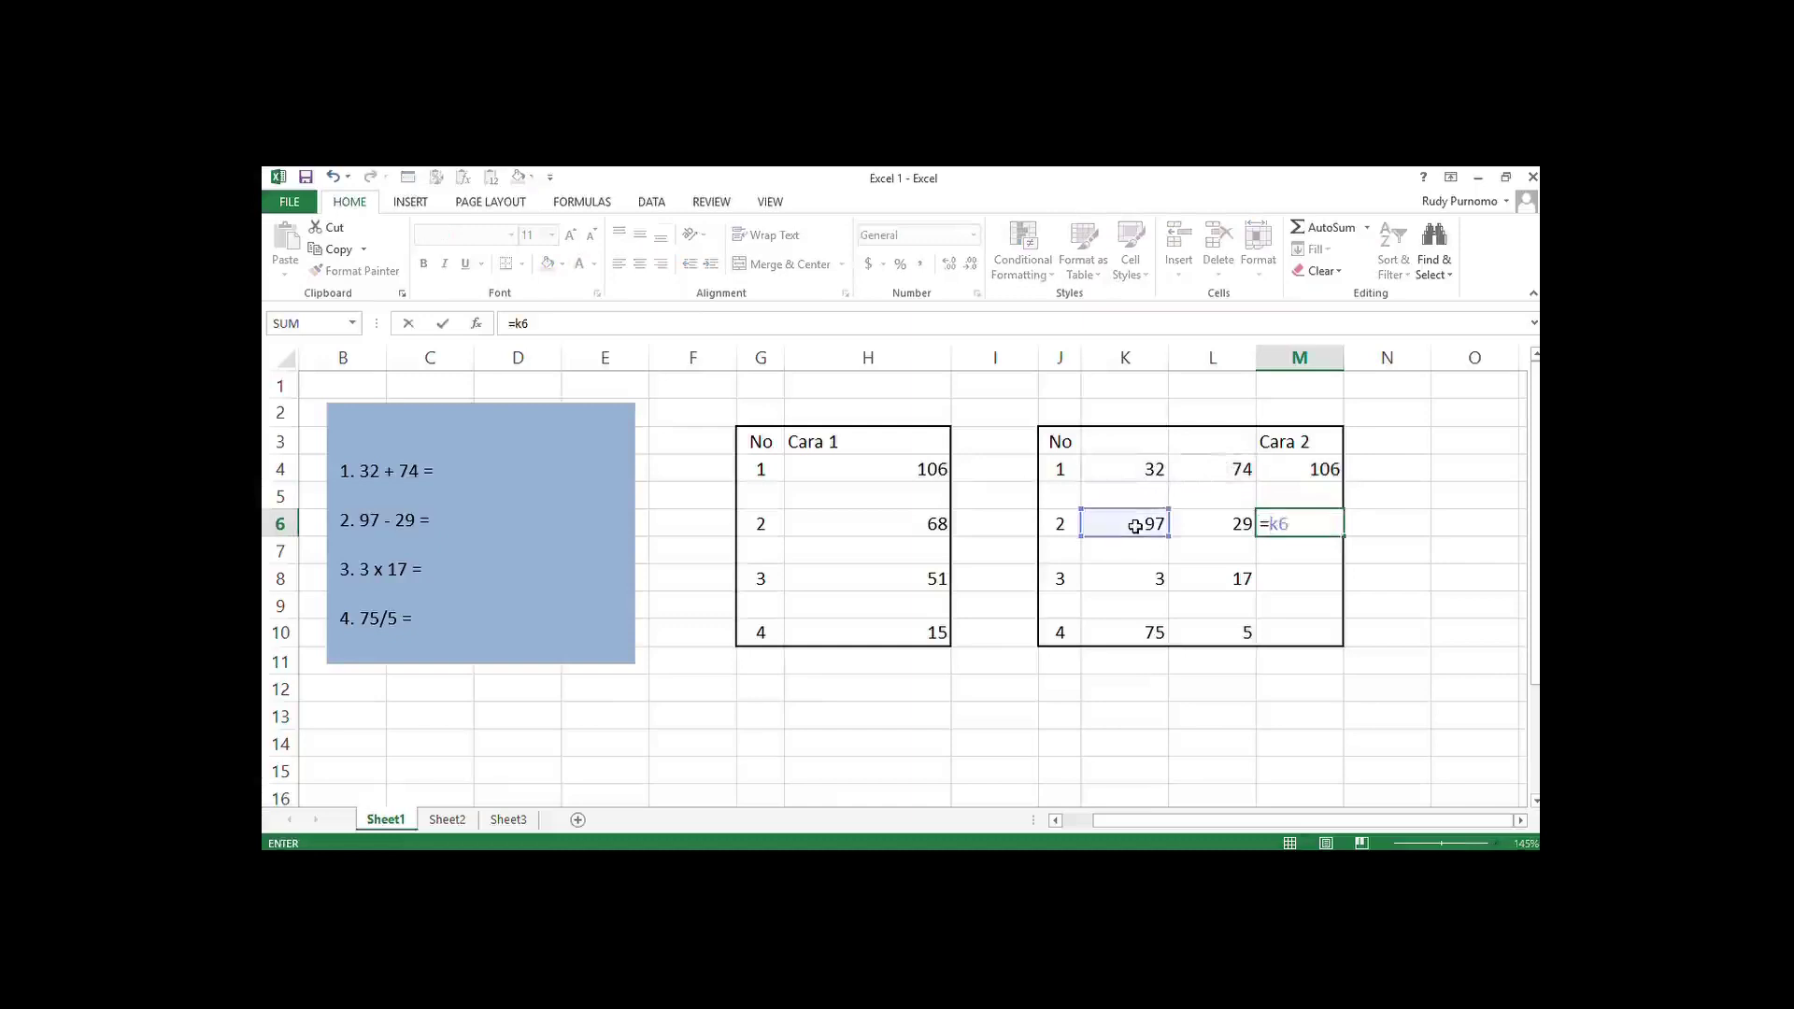
text(-)
text(l6)
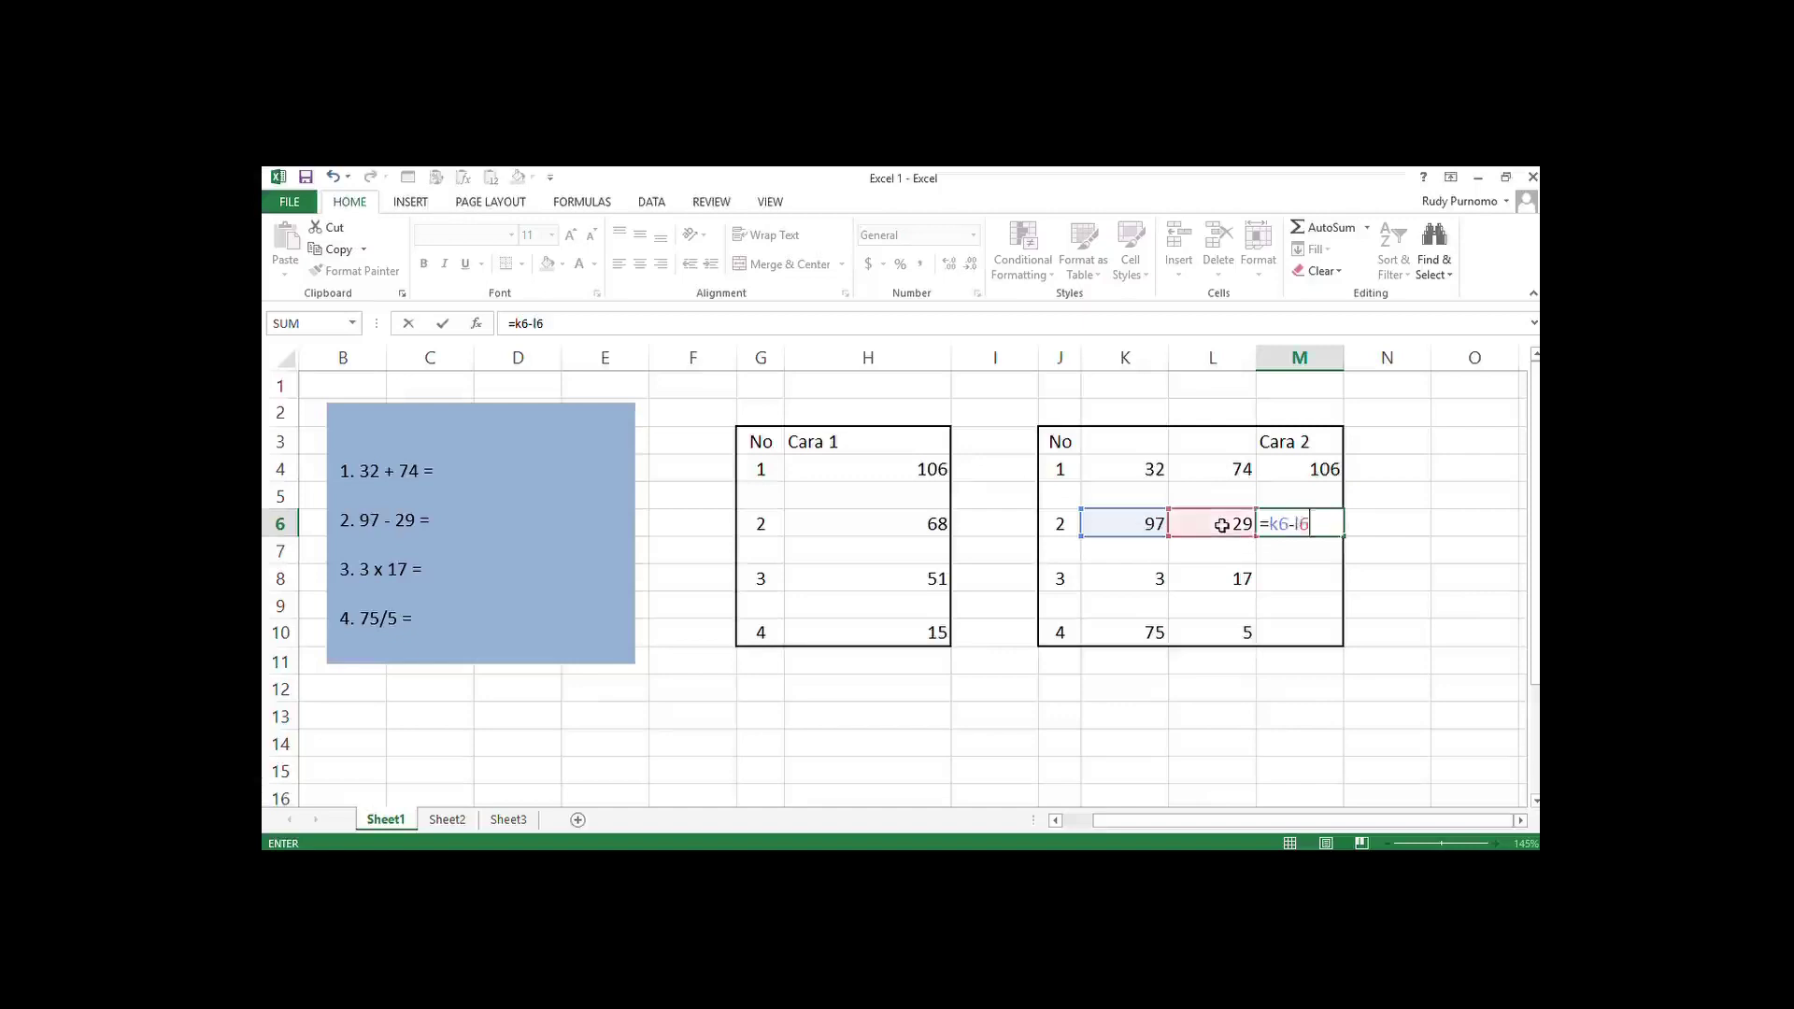
Commit =K6-L6, then enter =K8*L8 in M8 and =K10/L10 in M10.
key(Return)
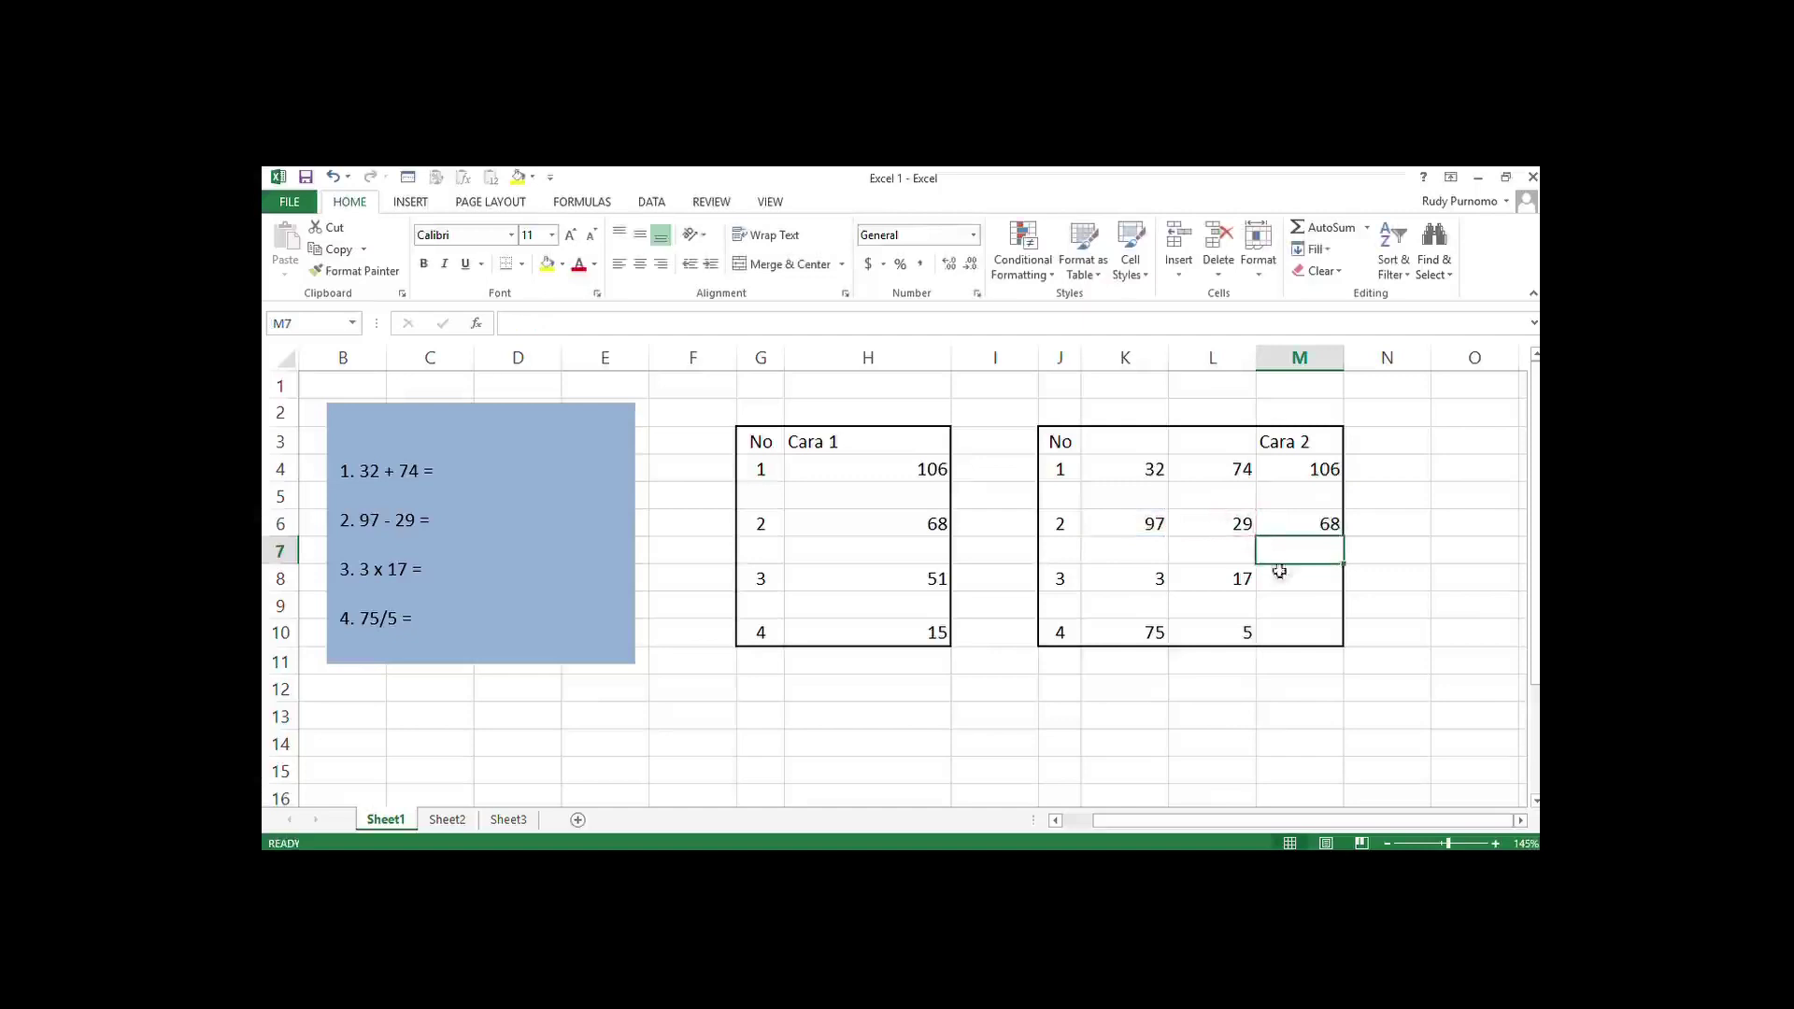
click(1287, 581)
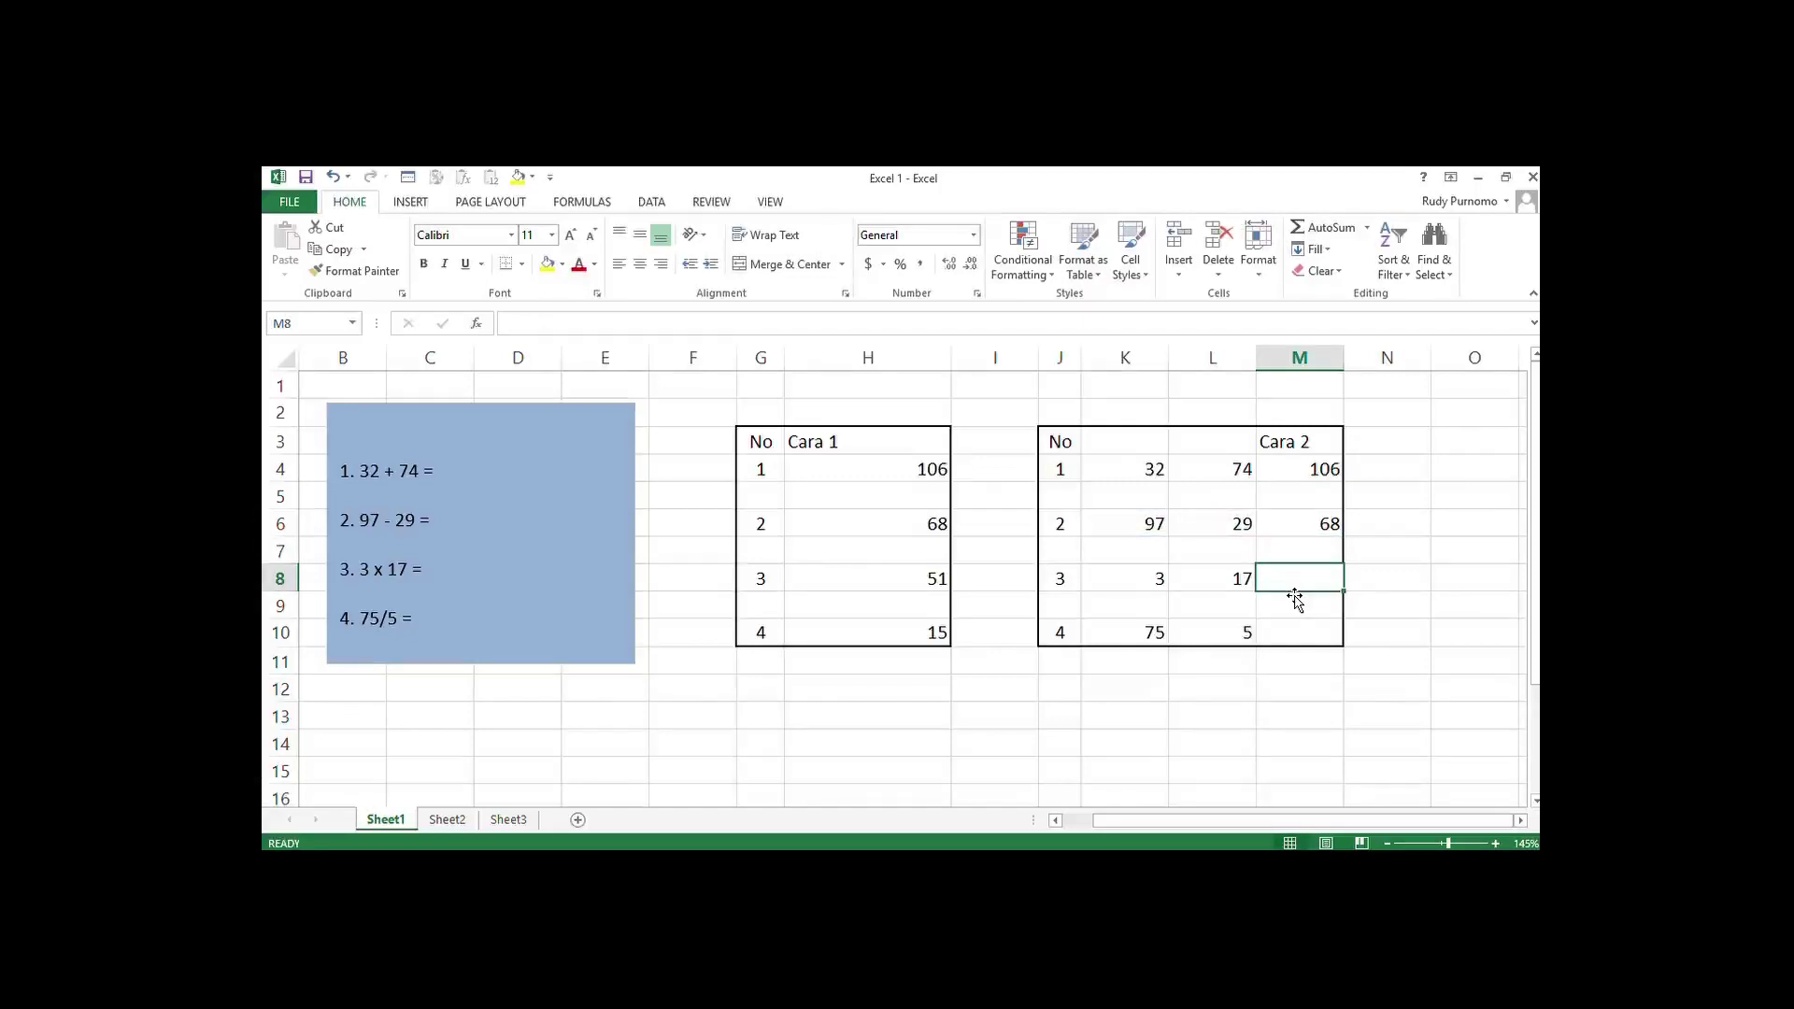
text(=)
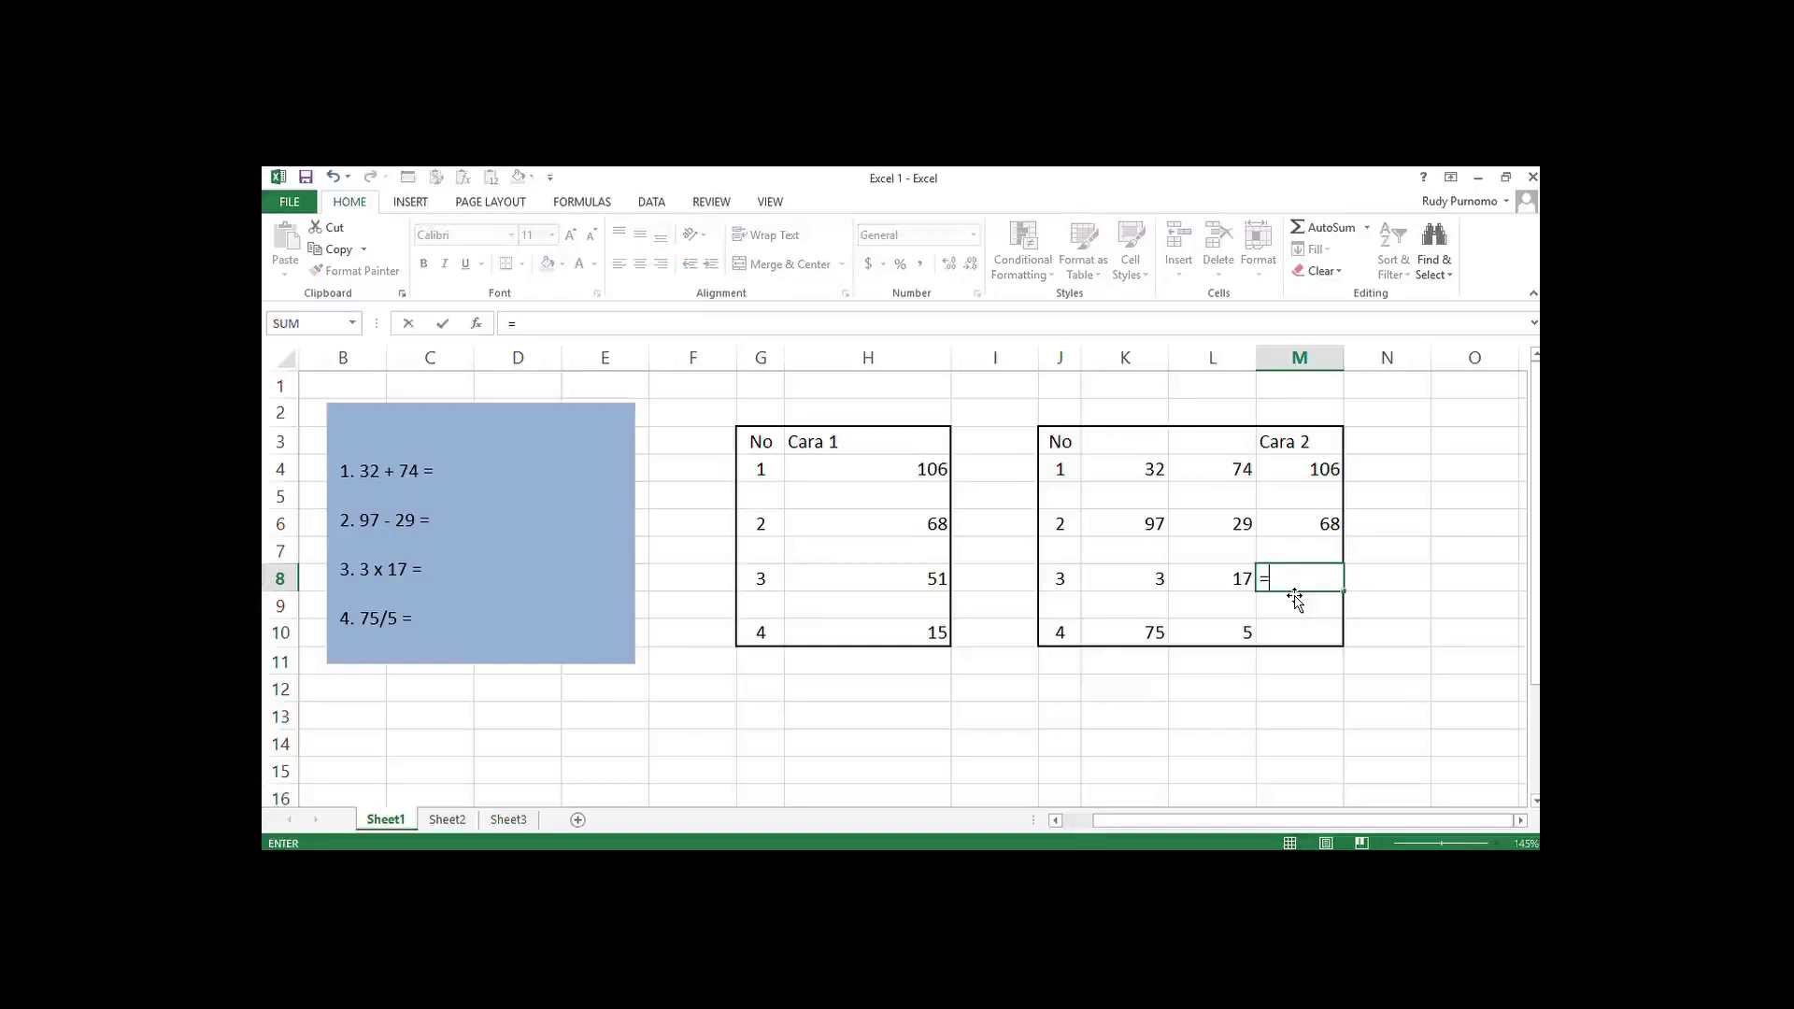
text(k8)
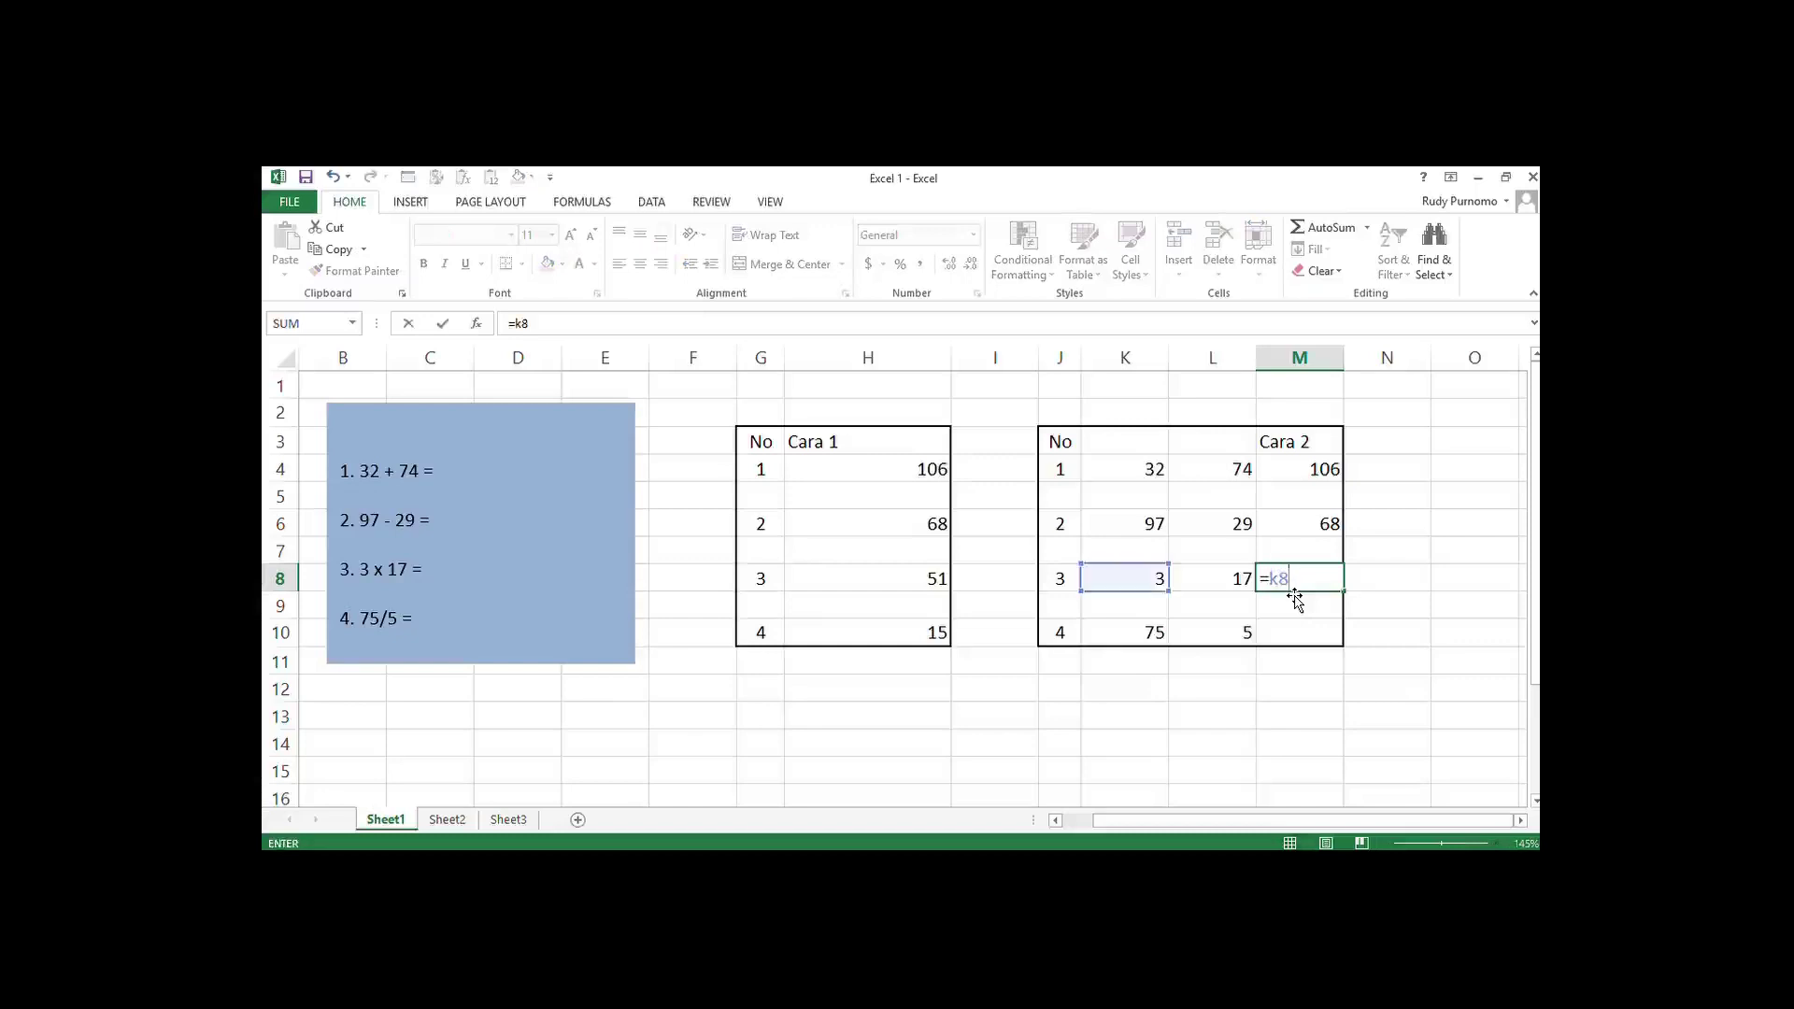
text(*)
text(l8)
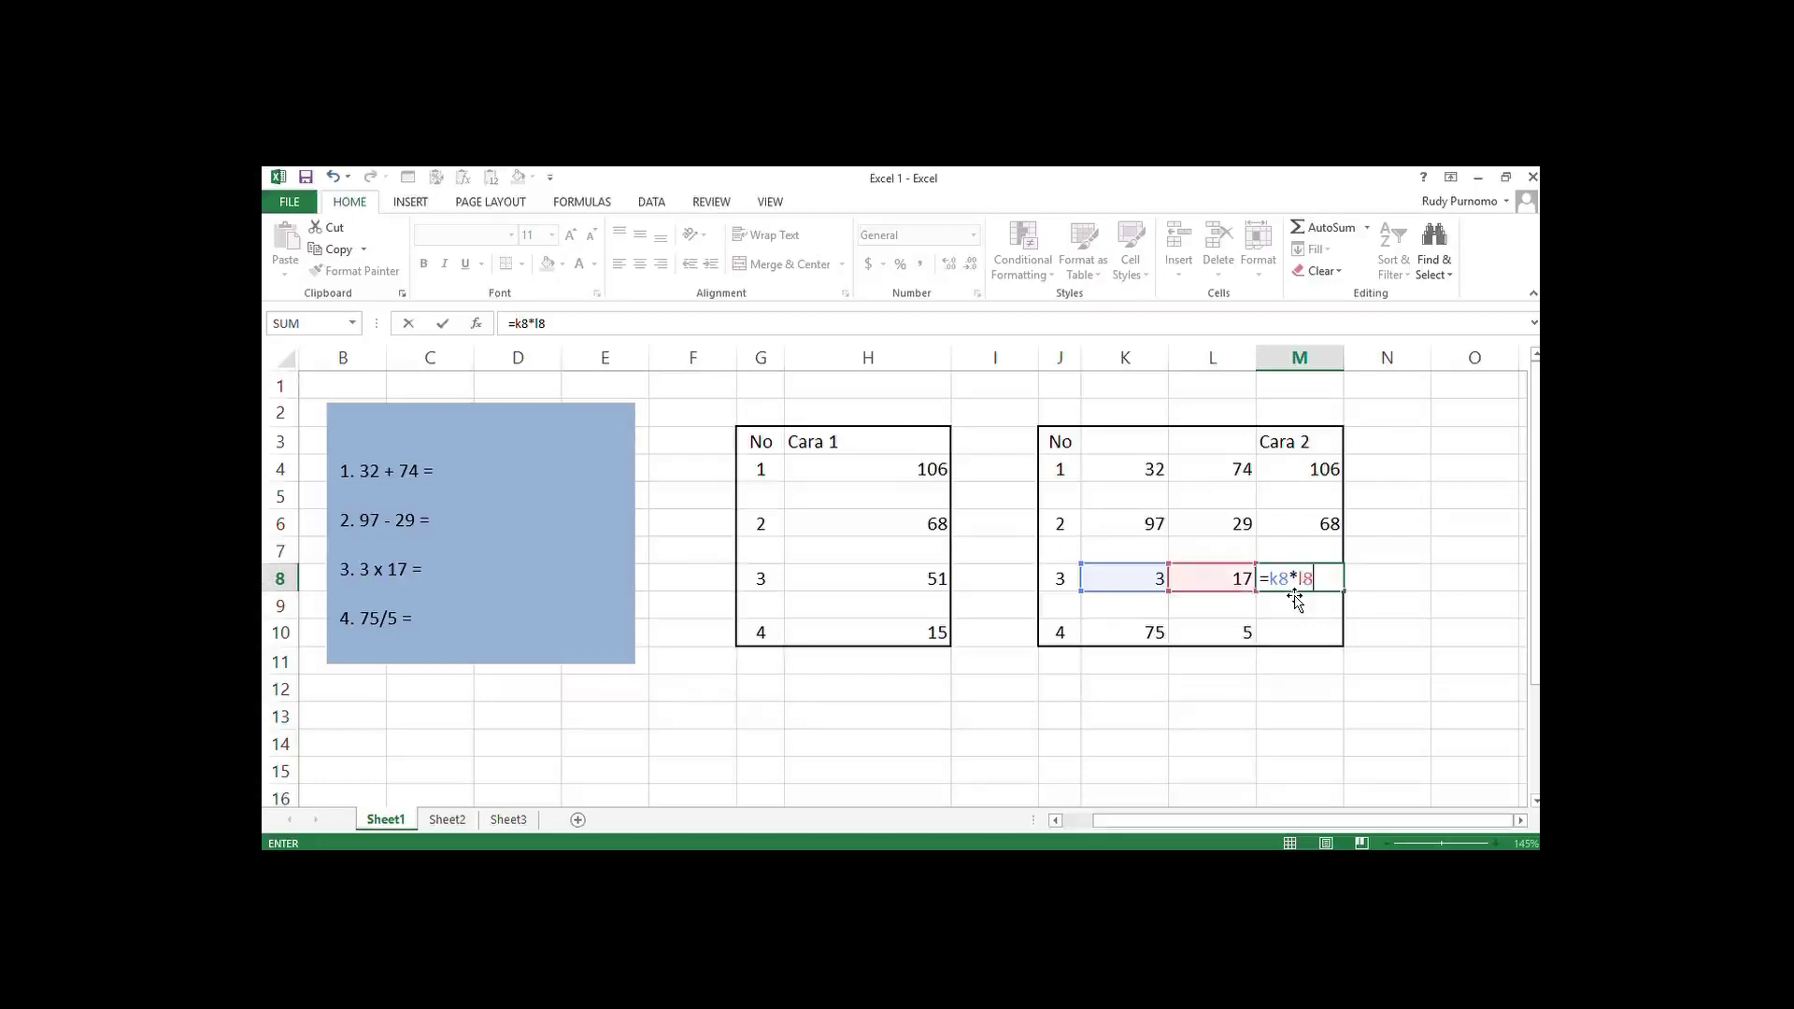
key(Return)
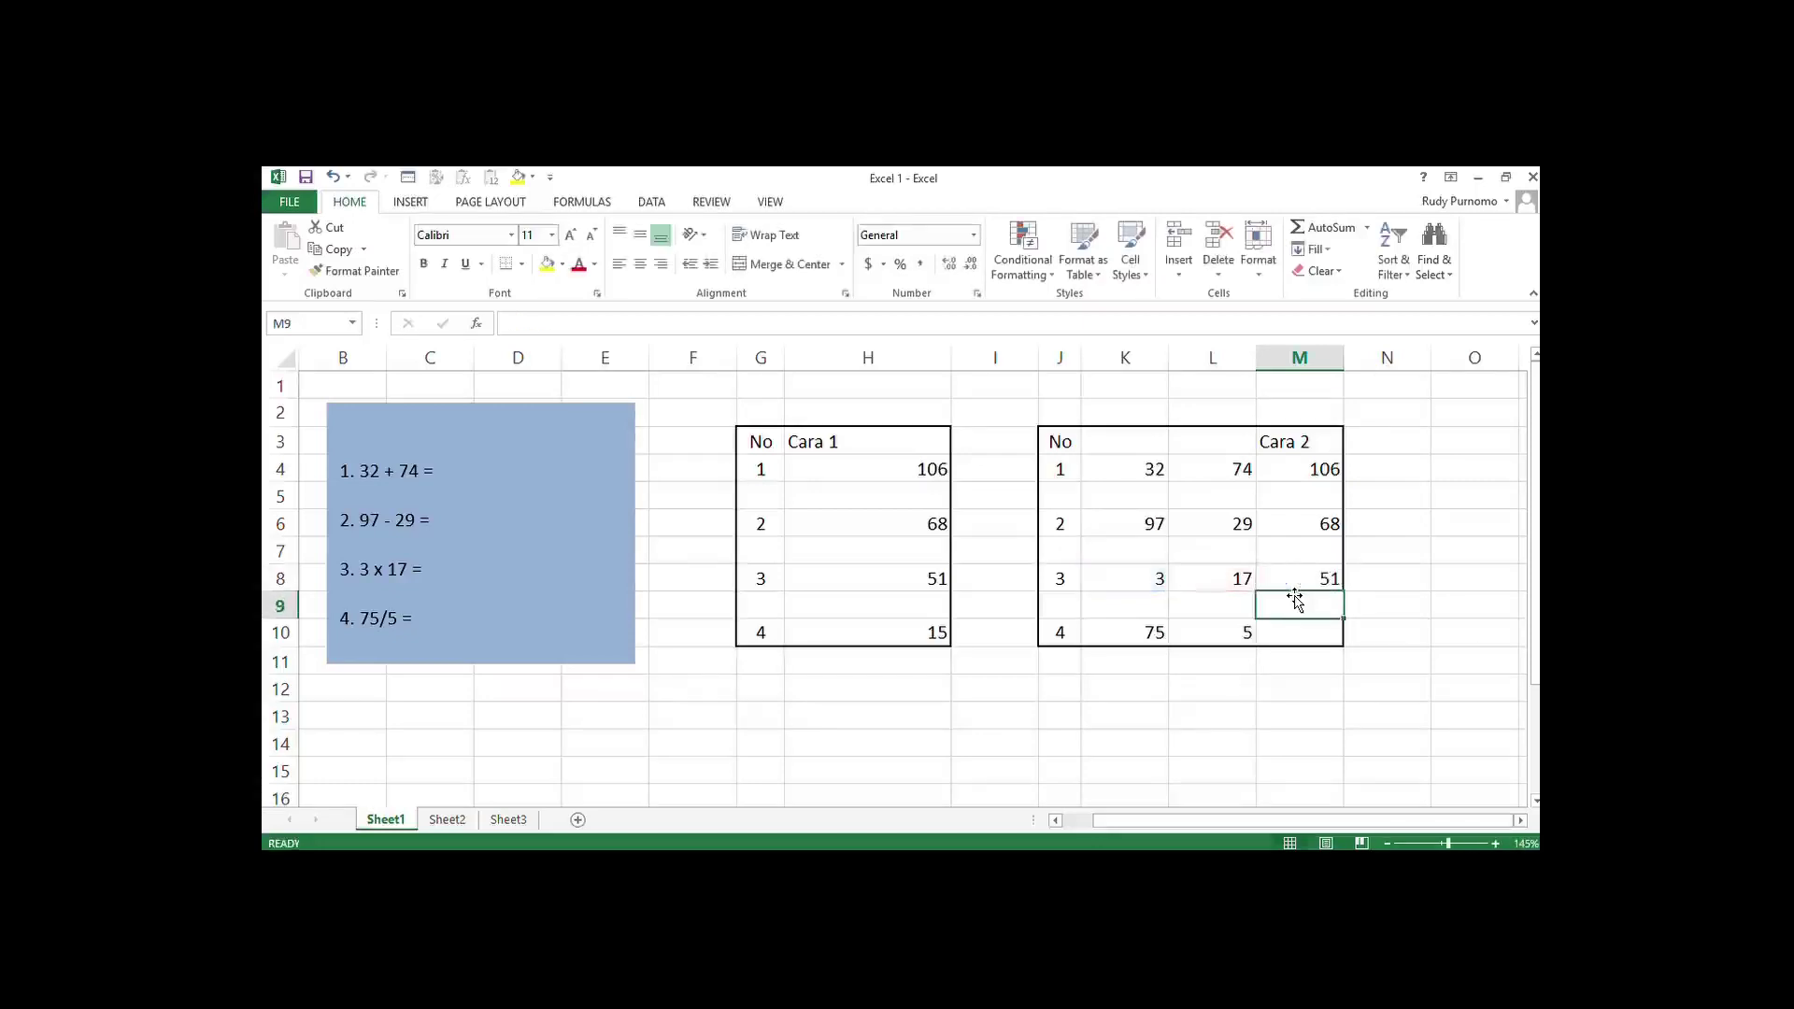
key(Down)
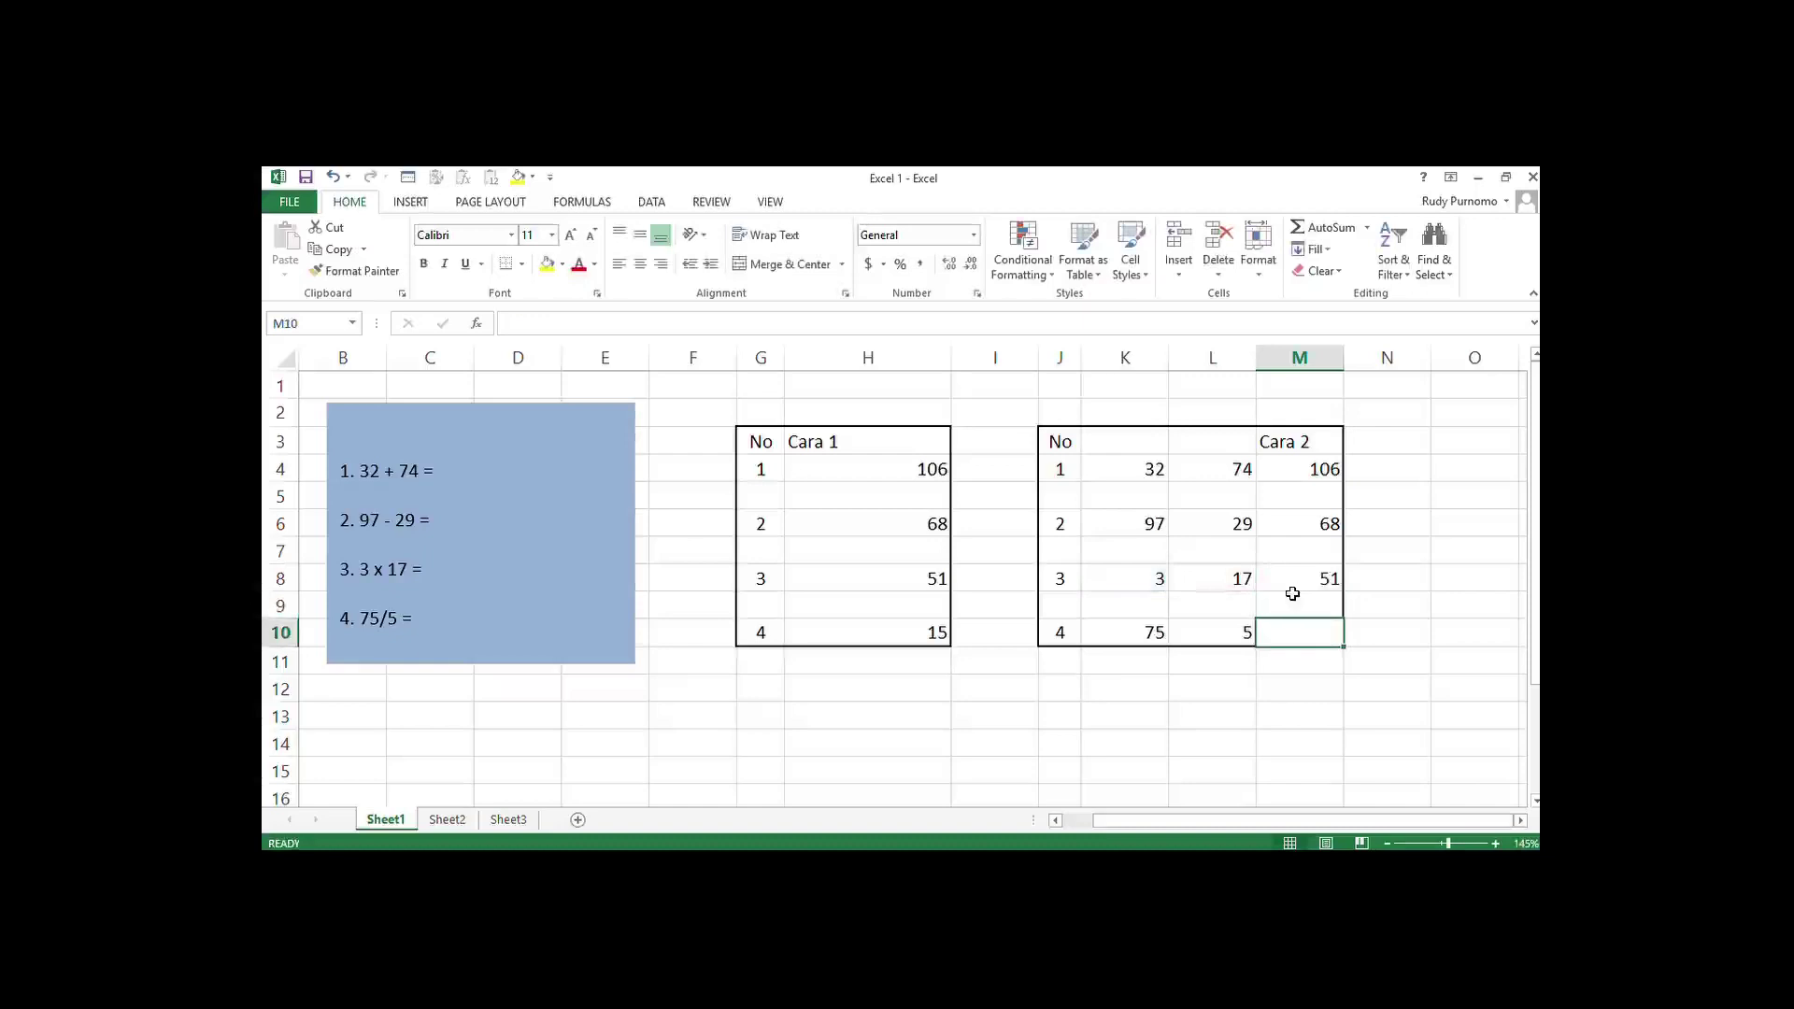
text(=)
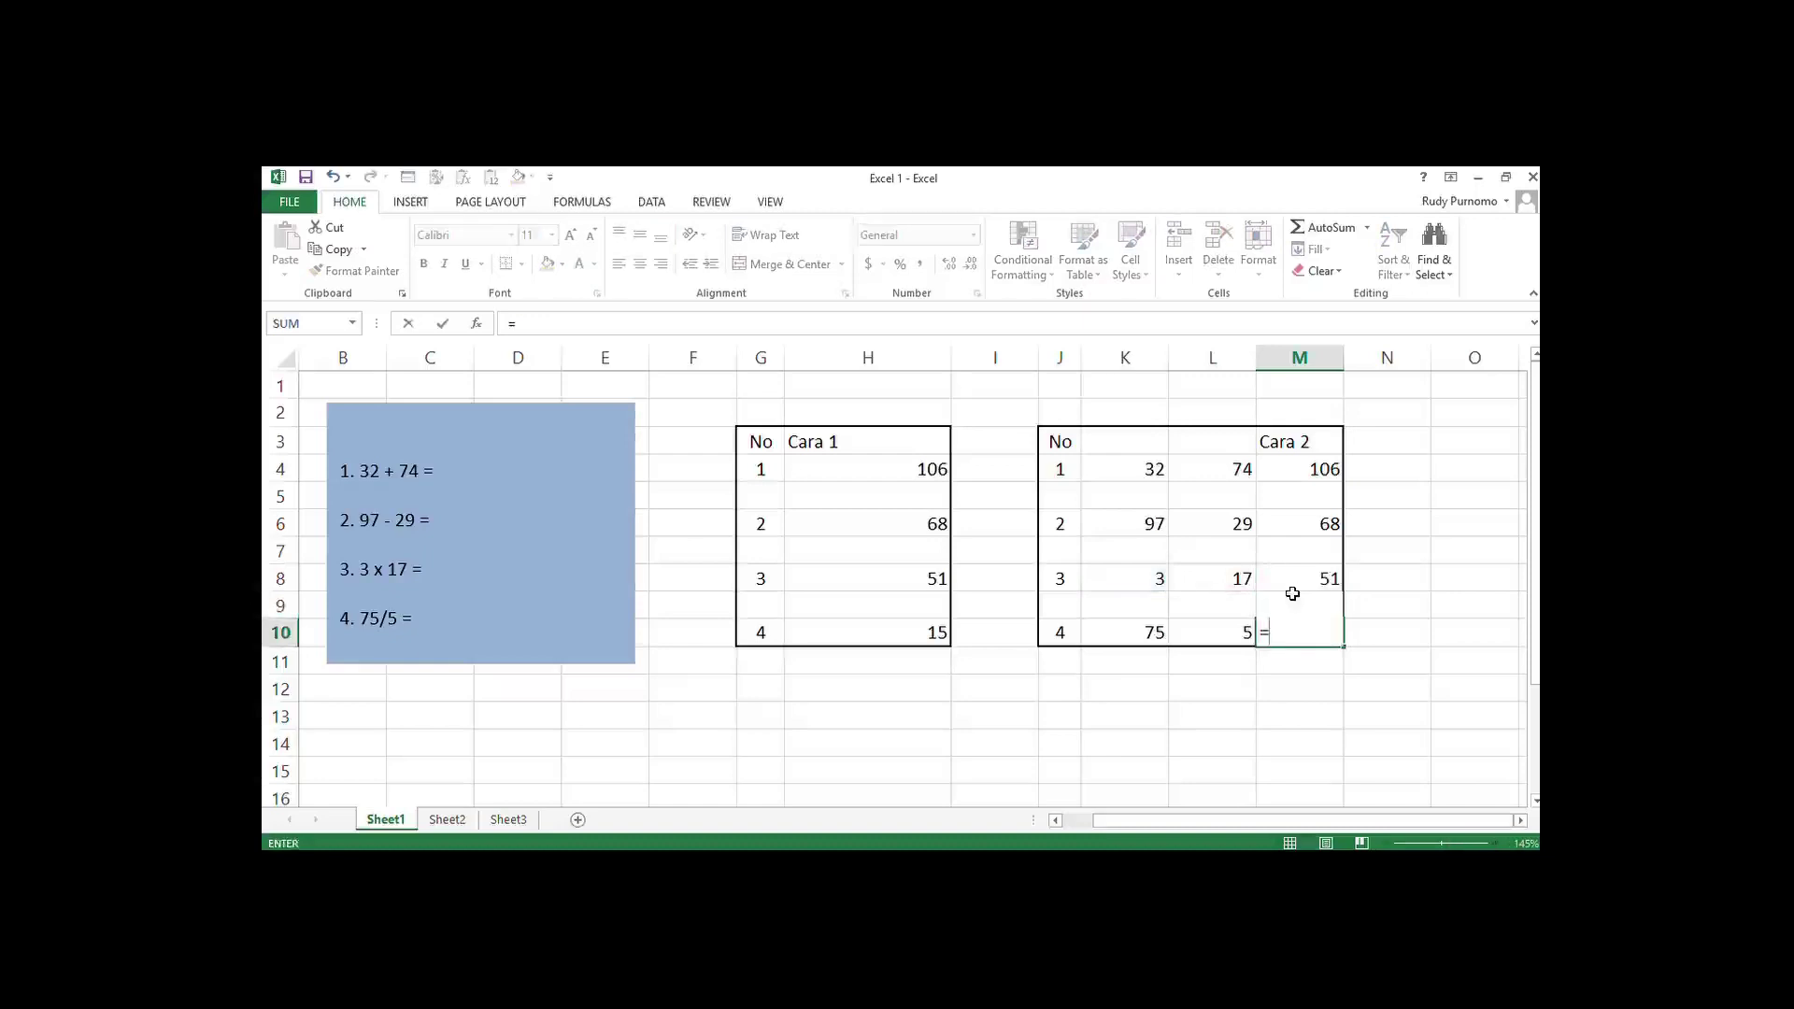
text(k)
text(10)
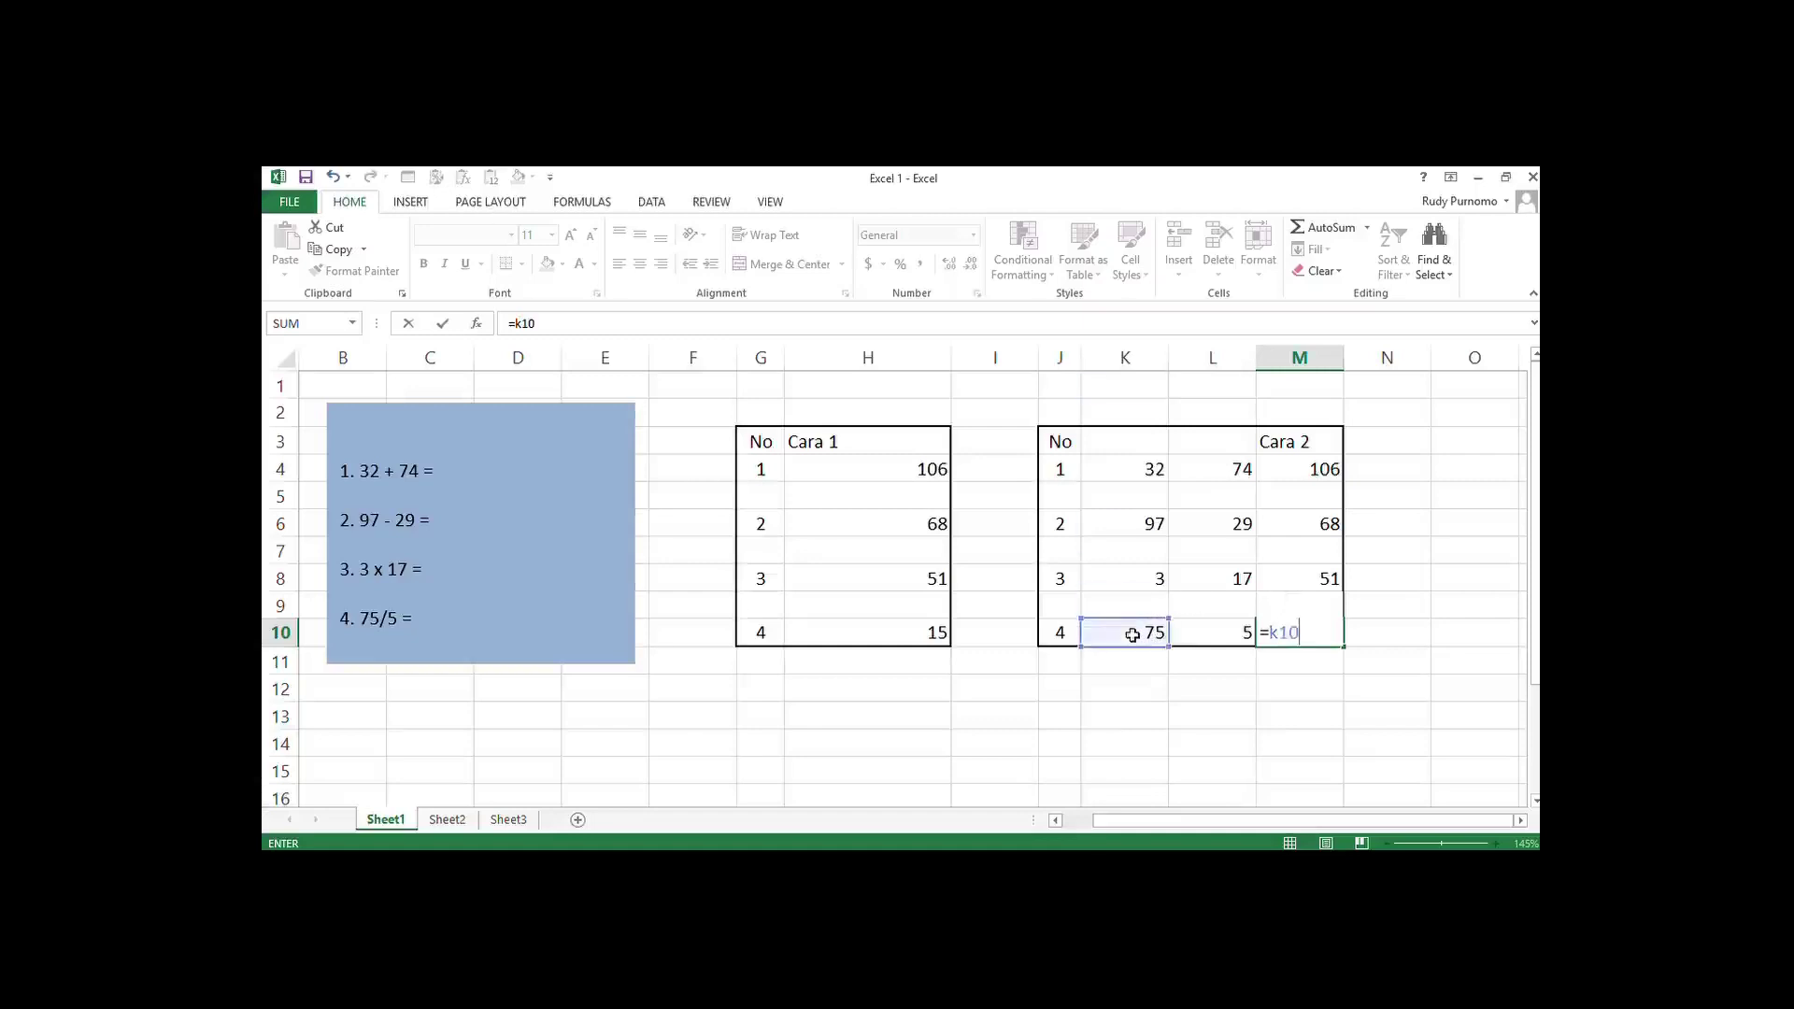
text(/)
text(l10)
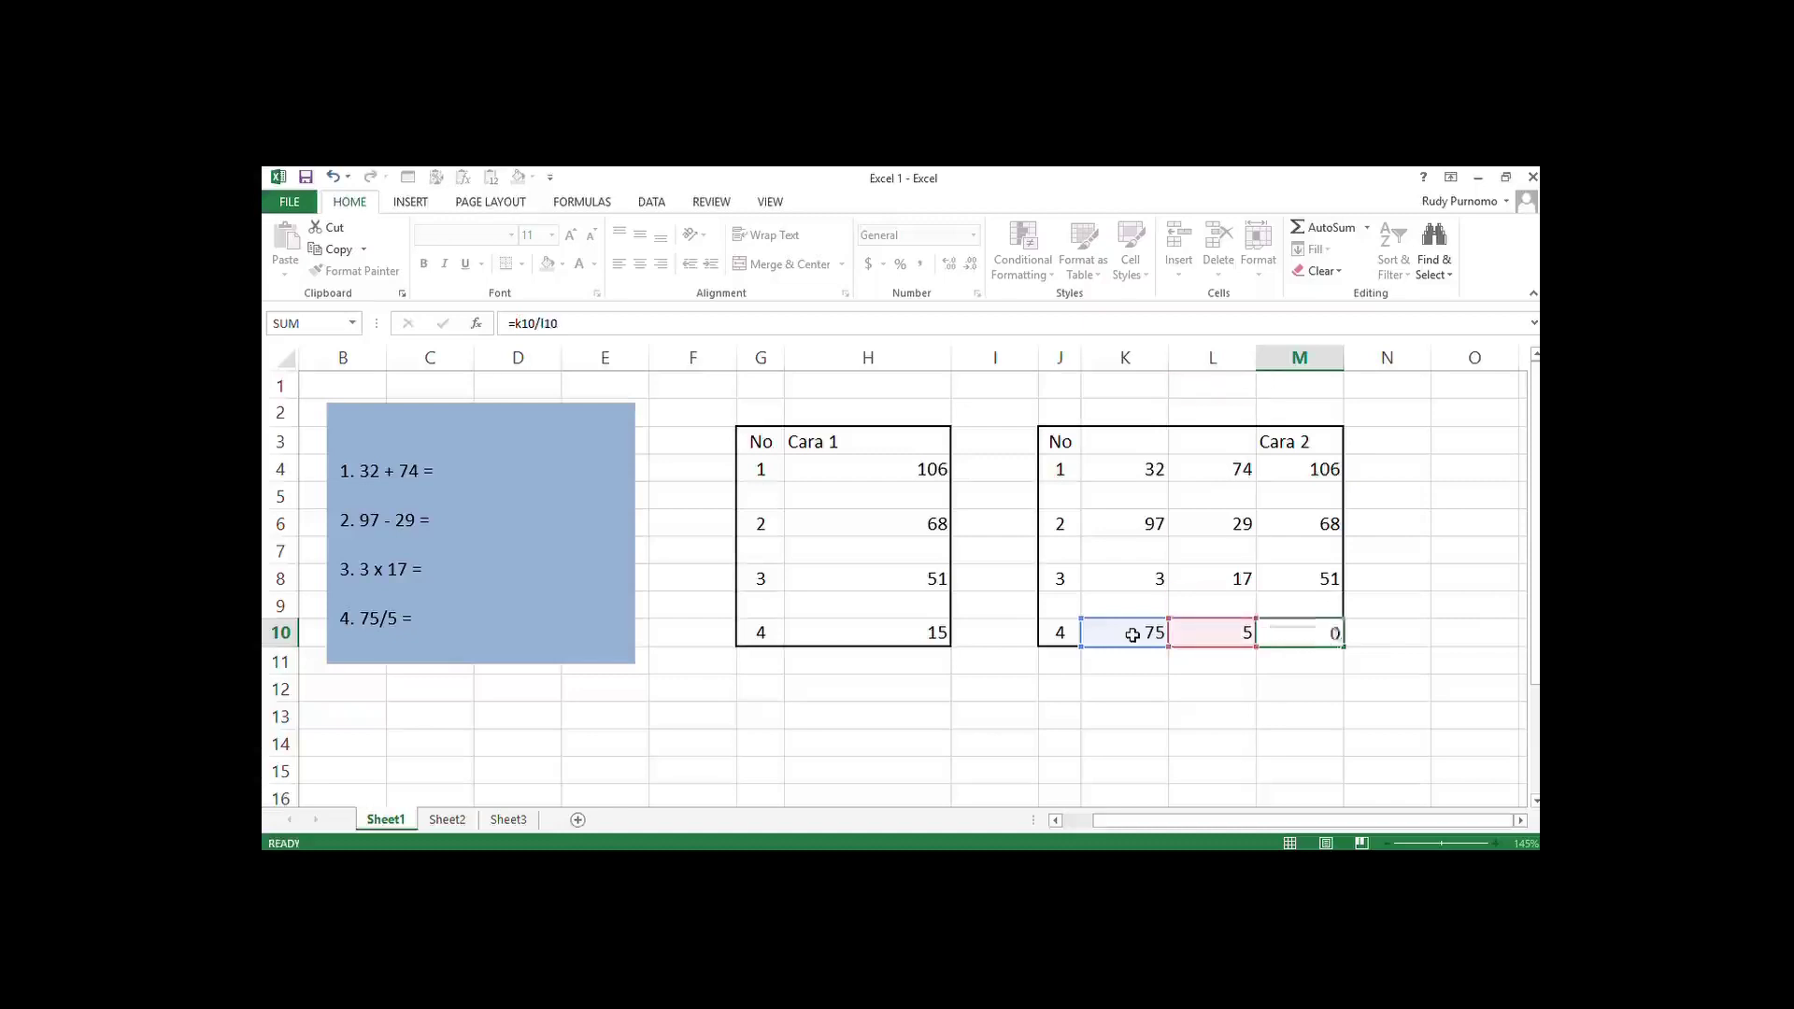
key(Return)
On Sheet2, type '2 + 18 = 20' after the first Kombinasi exercise.
click(1126, 667)
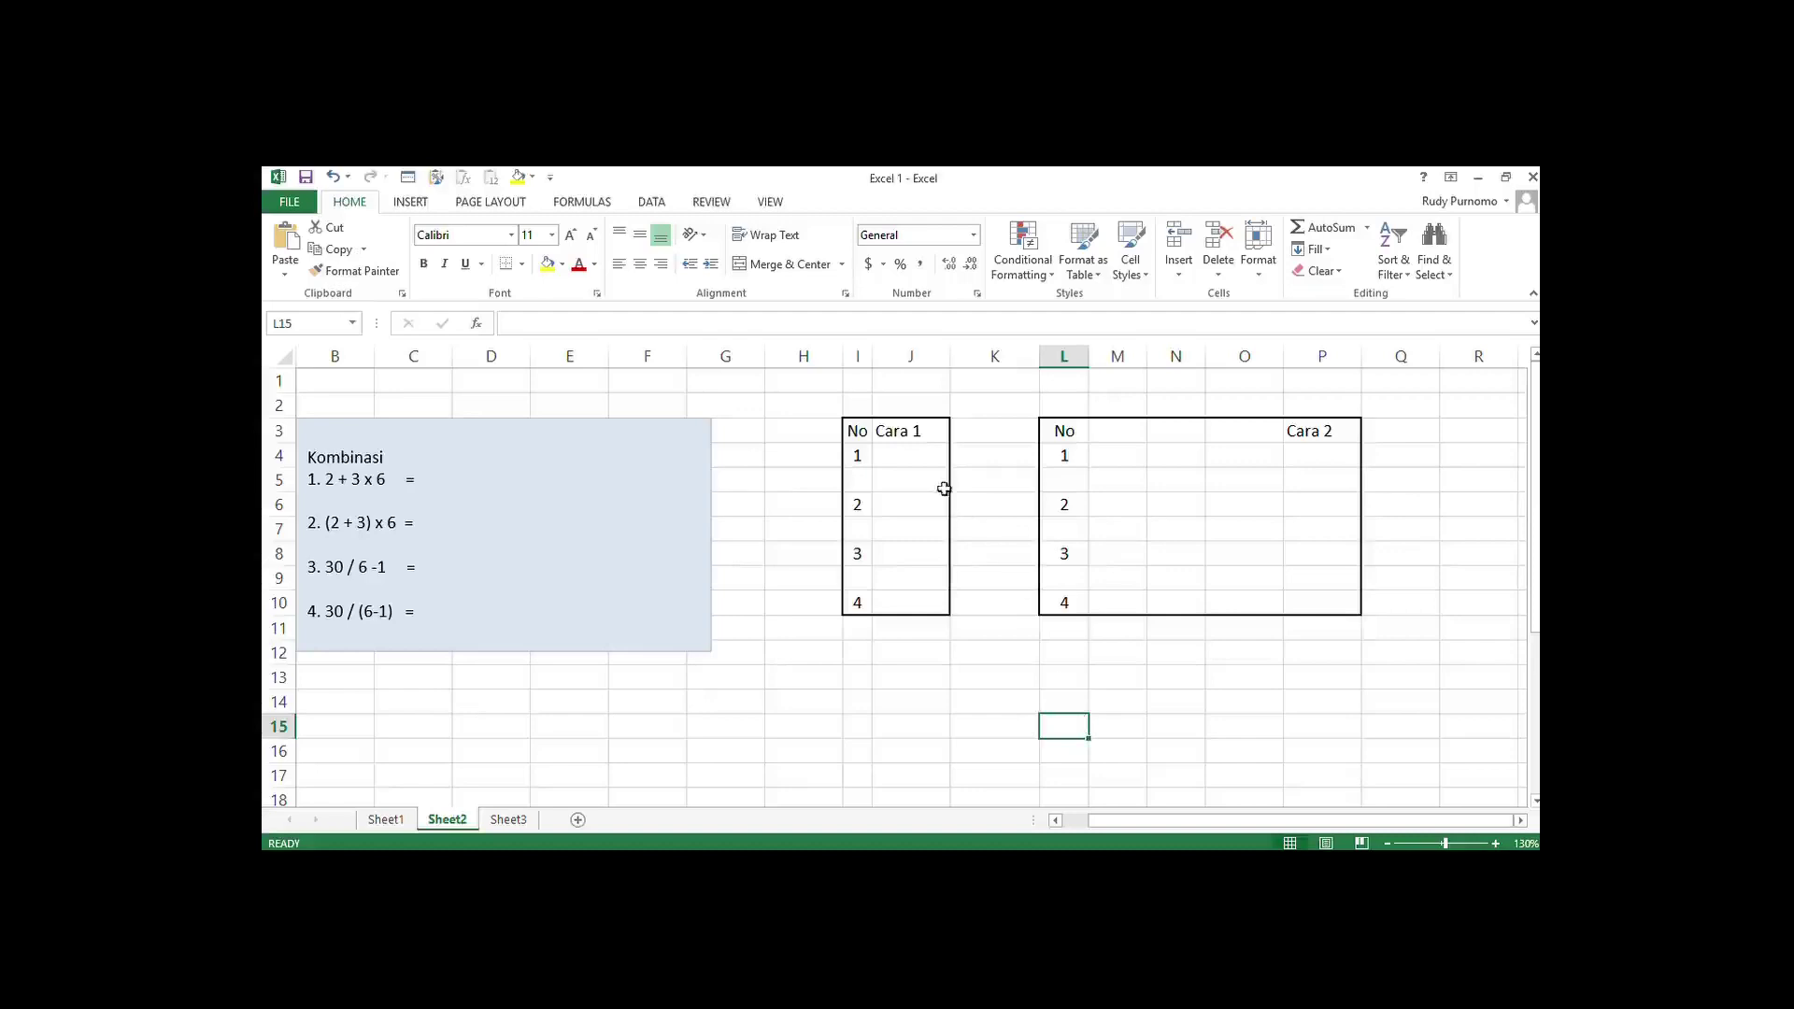
click(453, 491)
text(2 + 18 = 20)
Type '5 x 6 = 30' after the second Kombinasi exercise, then leave the text box.
click(436, 534)
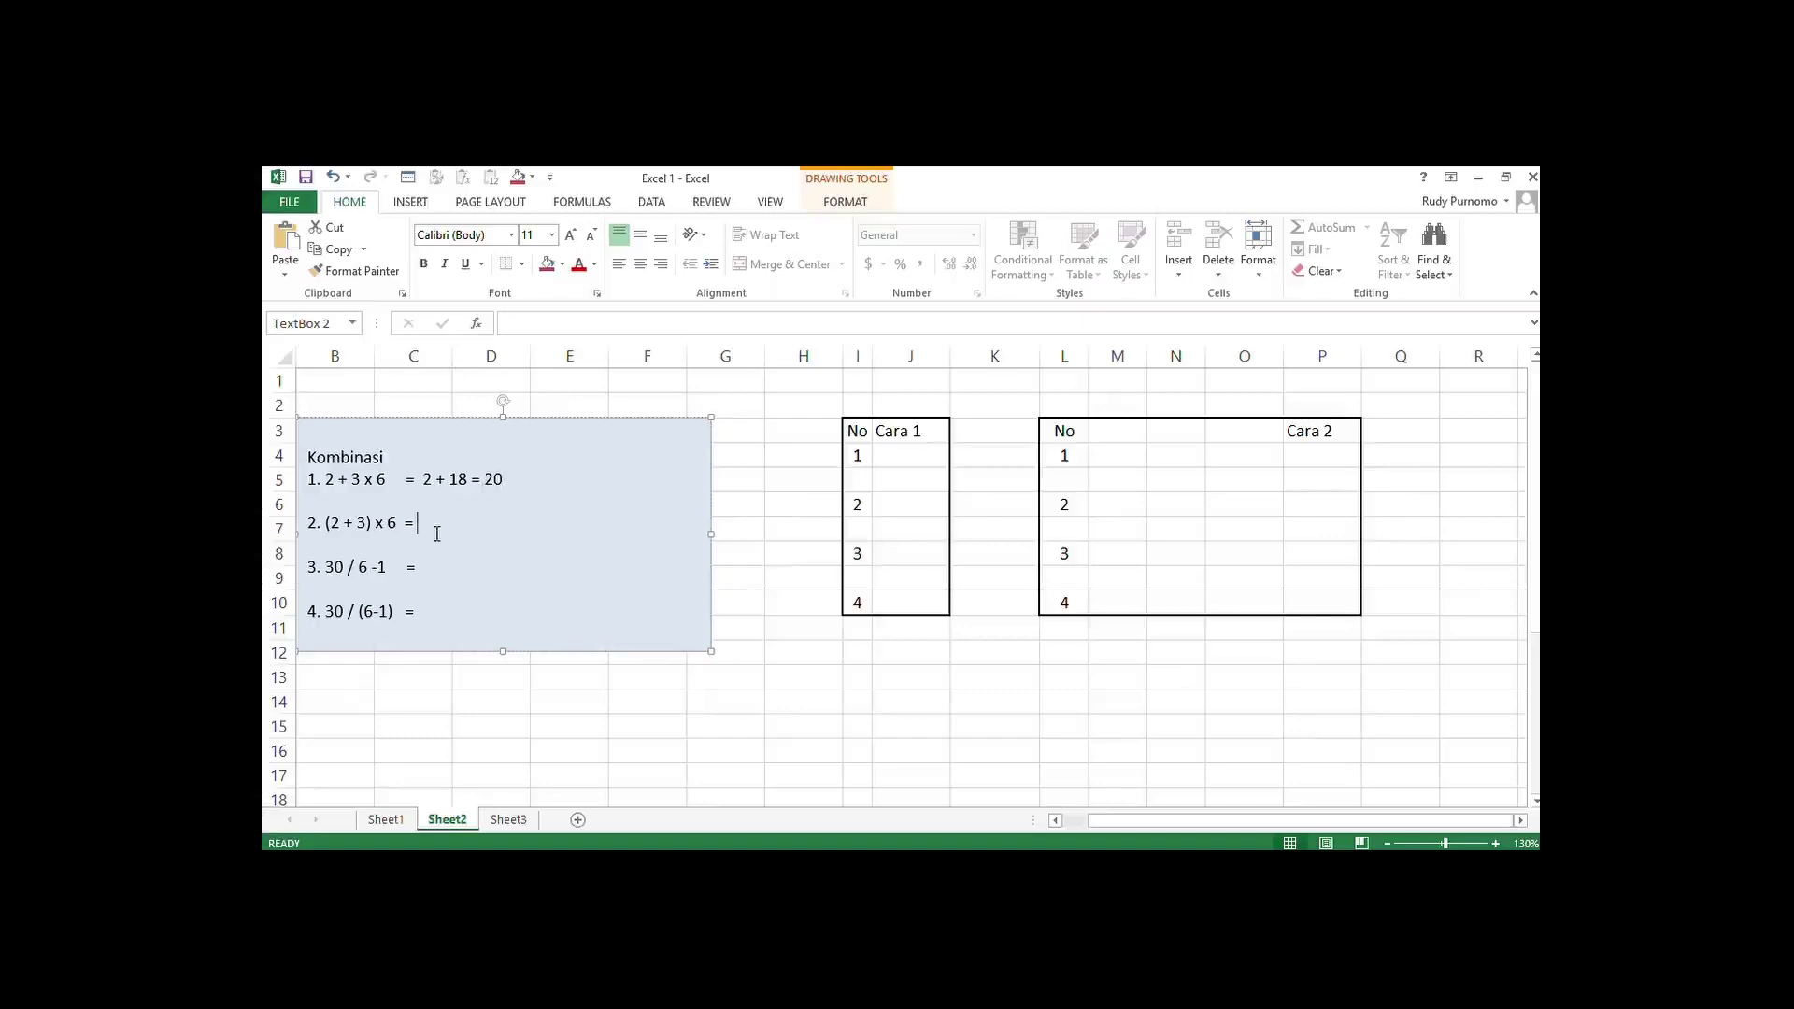
text(5 )
text(x 6 =)
text( 30)
click(769, 522)
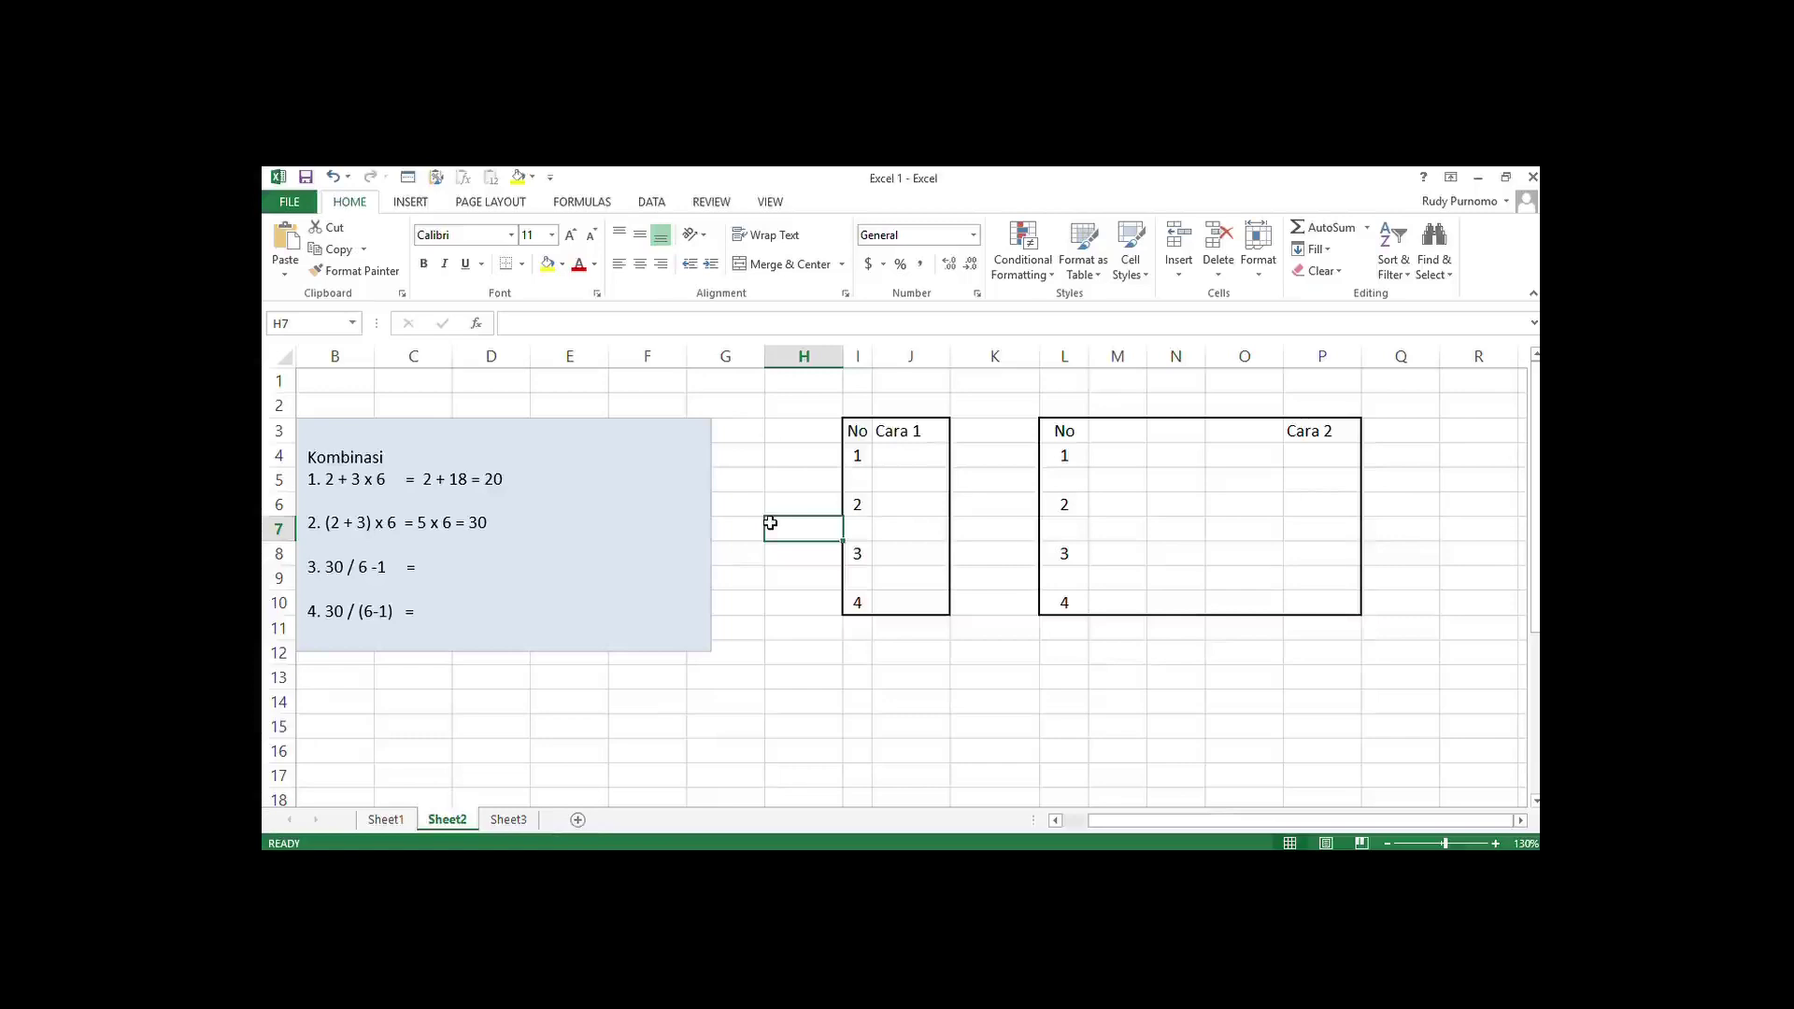
Enter =2+3*6 in J4, giving 20.
click(929, 451)
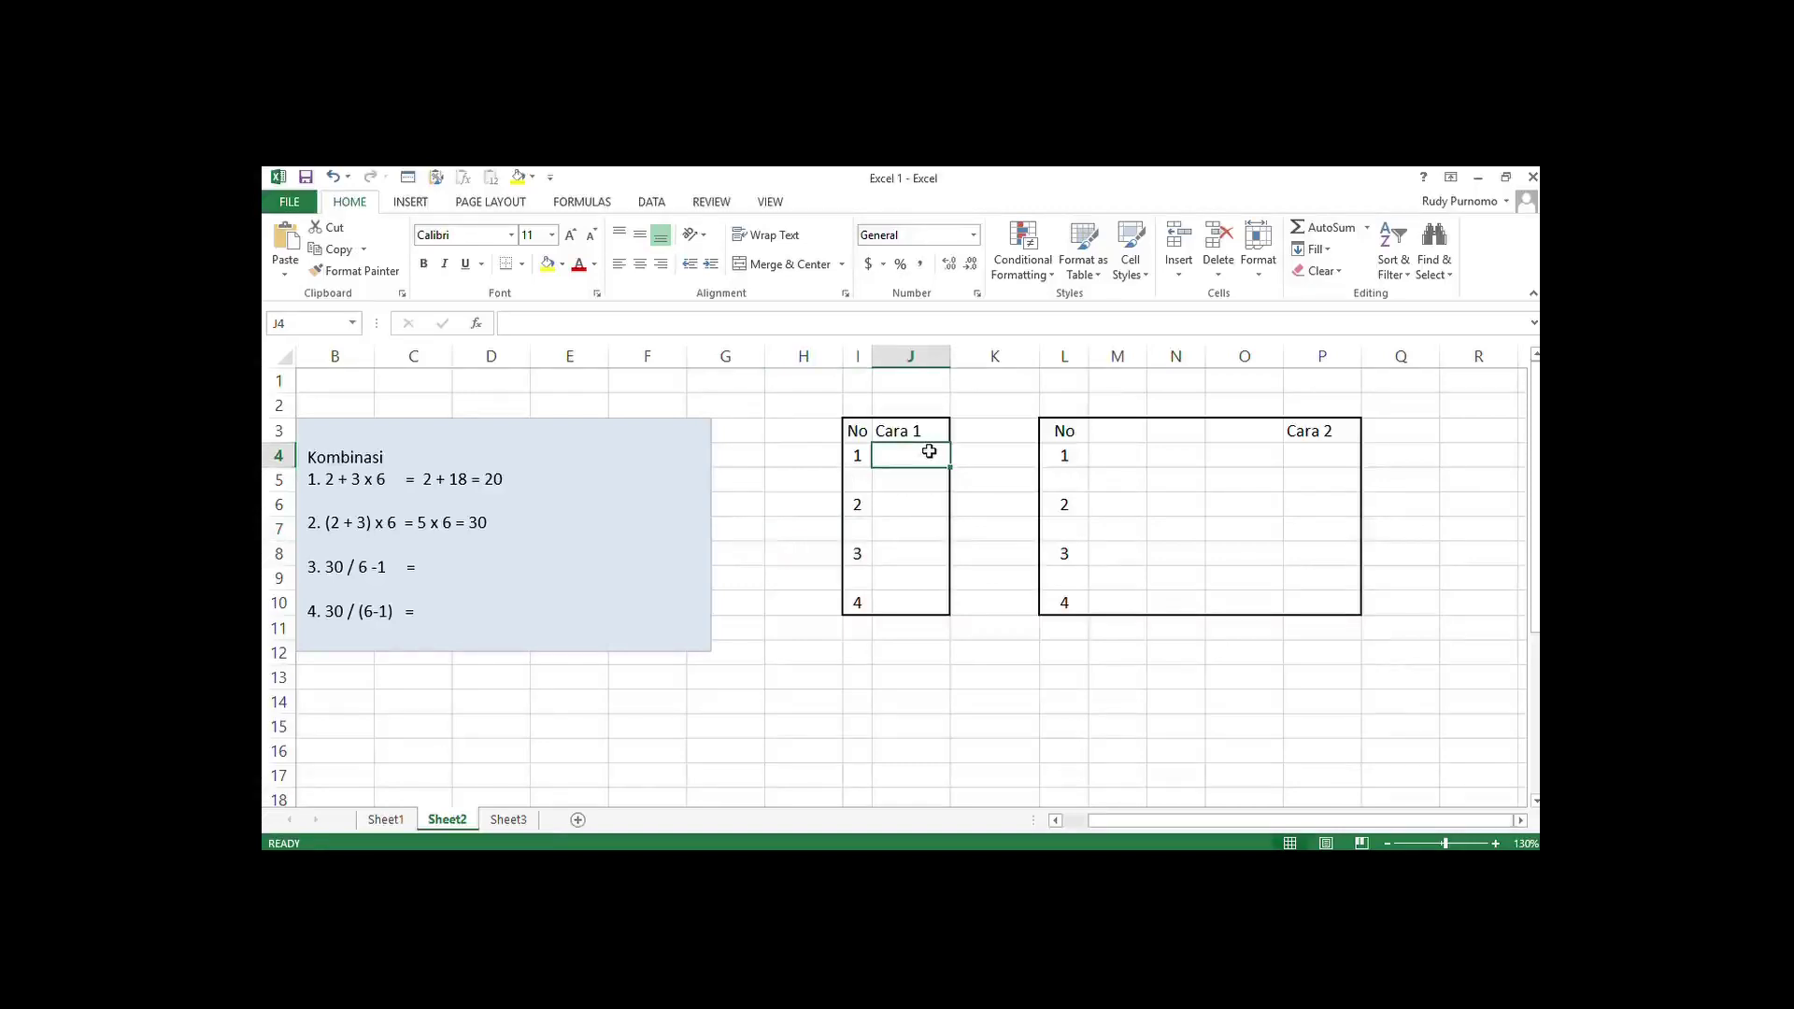
text(=)
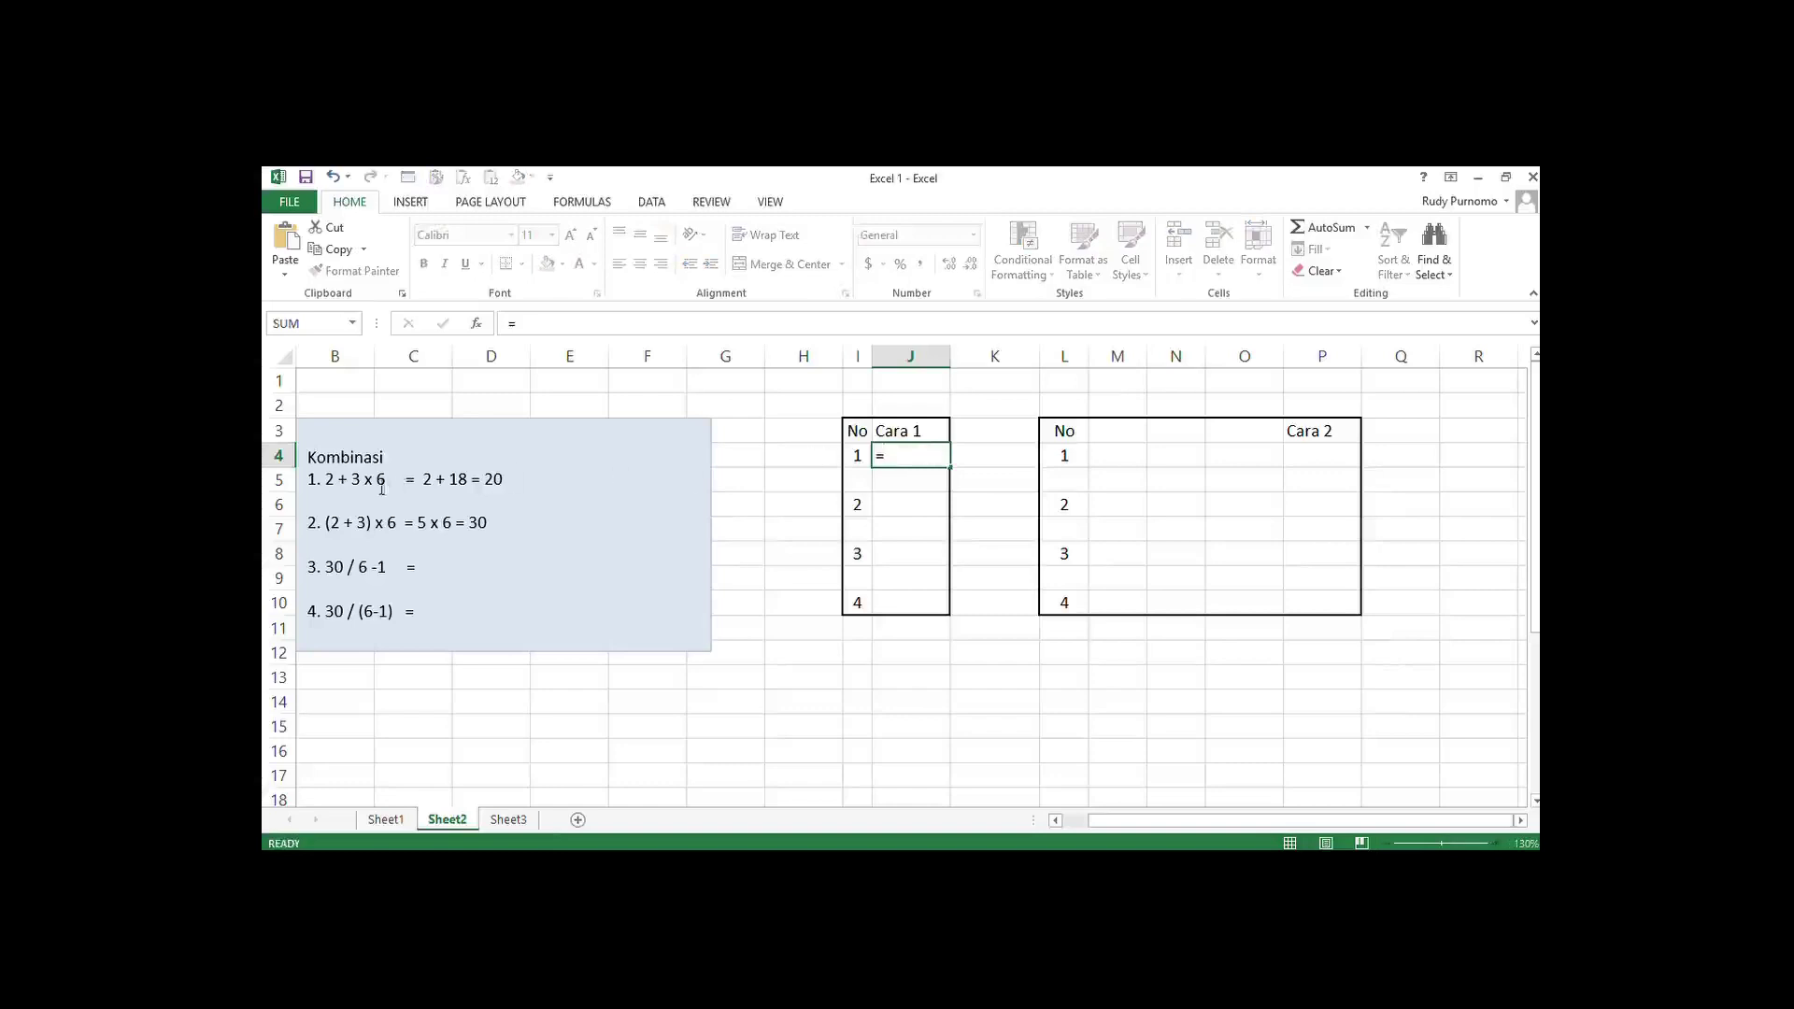
drag(404, 482, 333, 487)
click(931, 459)
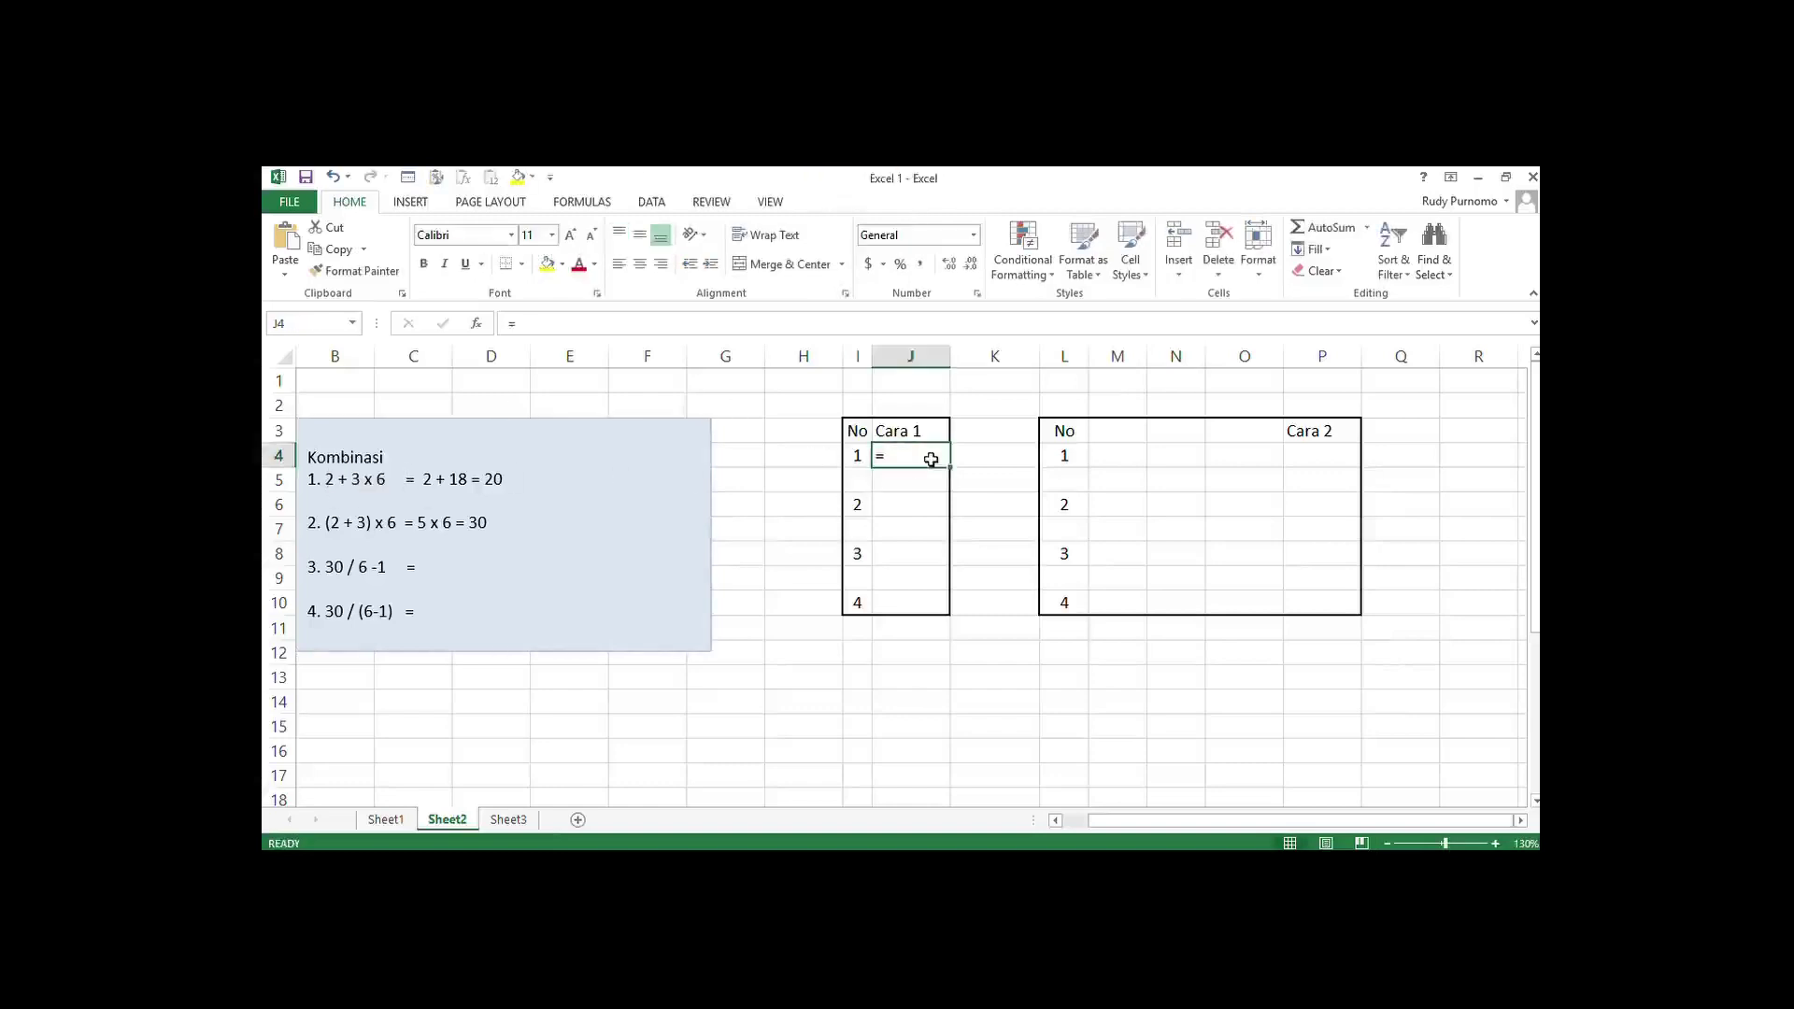
double_click(931, 458)
text(2)
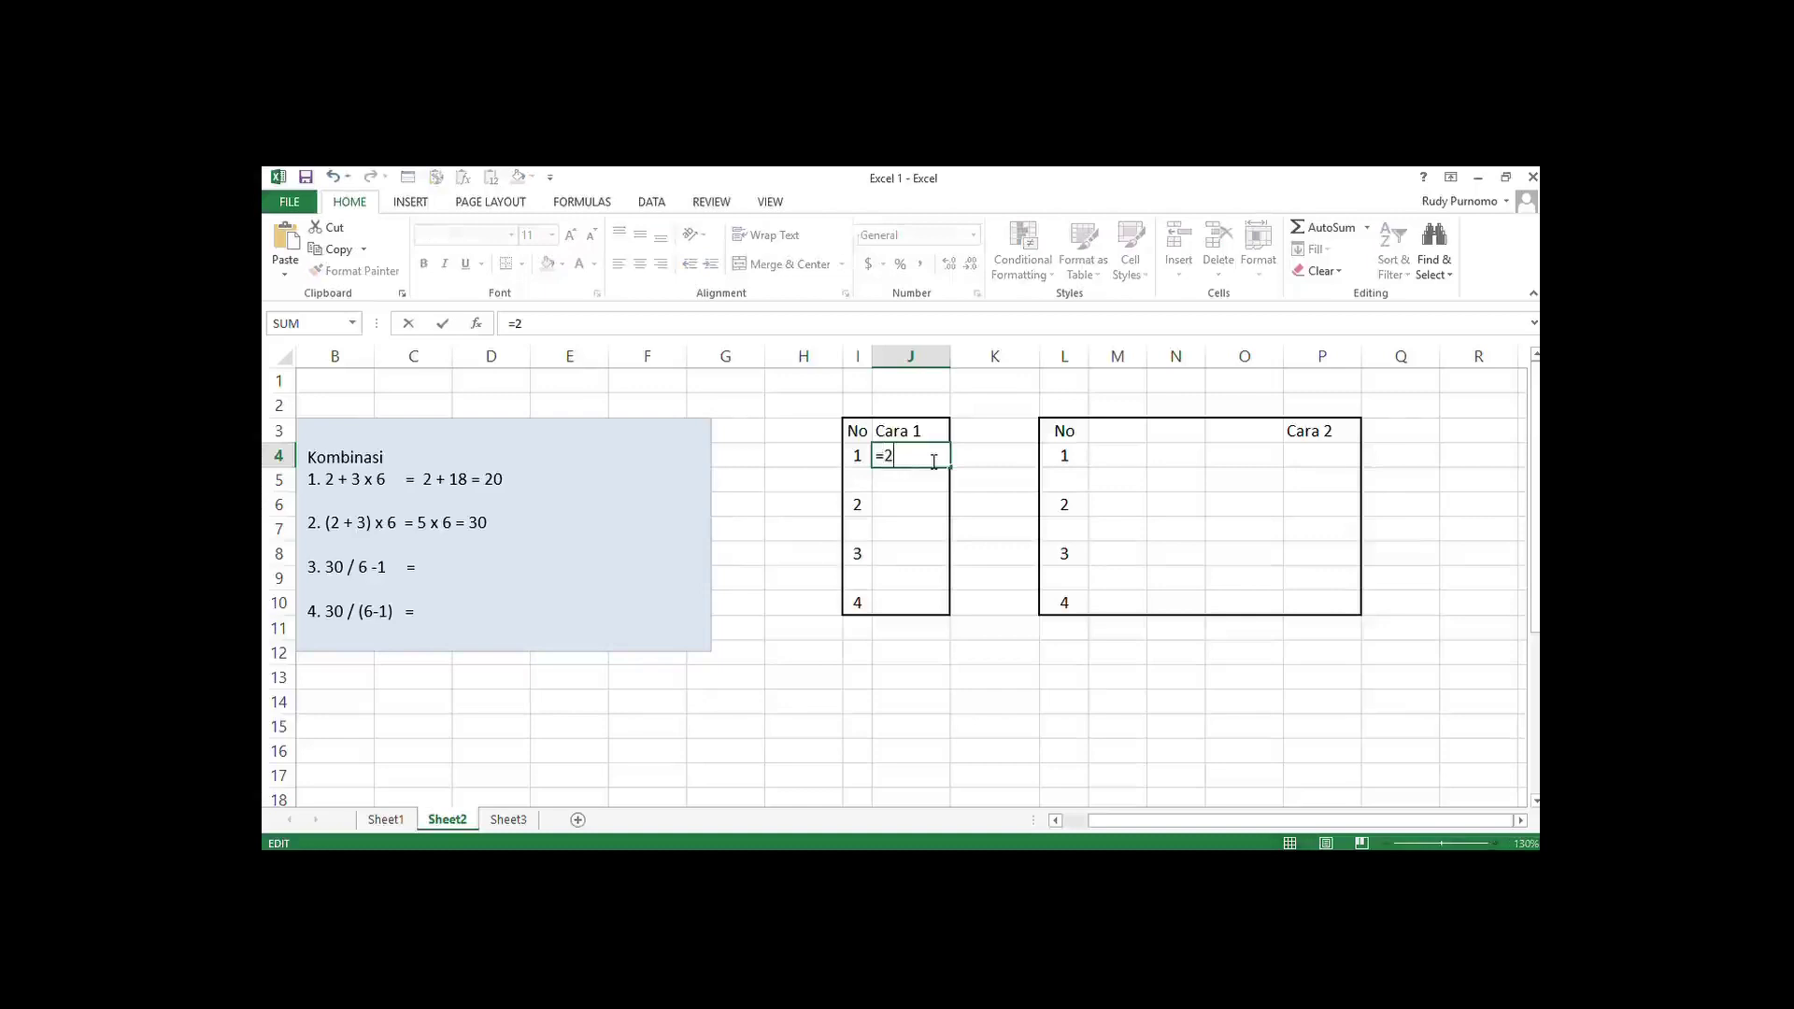
text(+3*6)
key(Return)
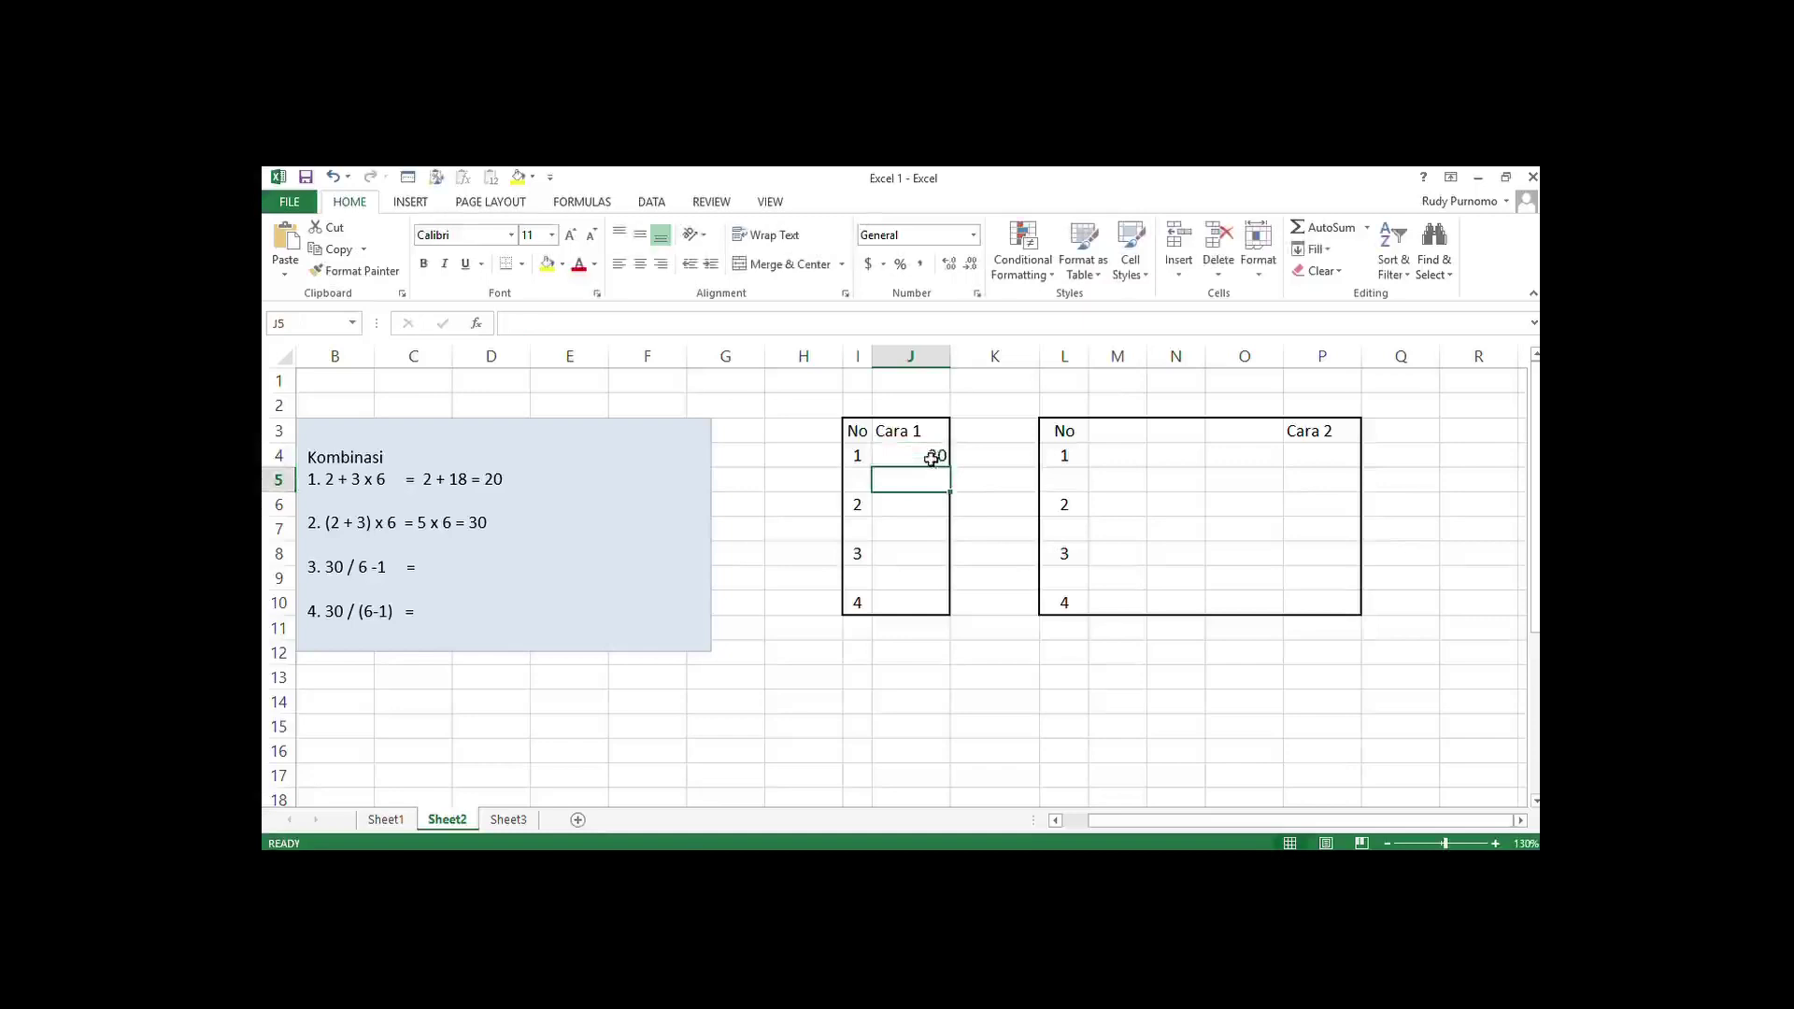
Enter =(2+3)*6 in J6, giving 30.
click(889, 510)
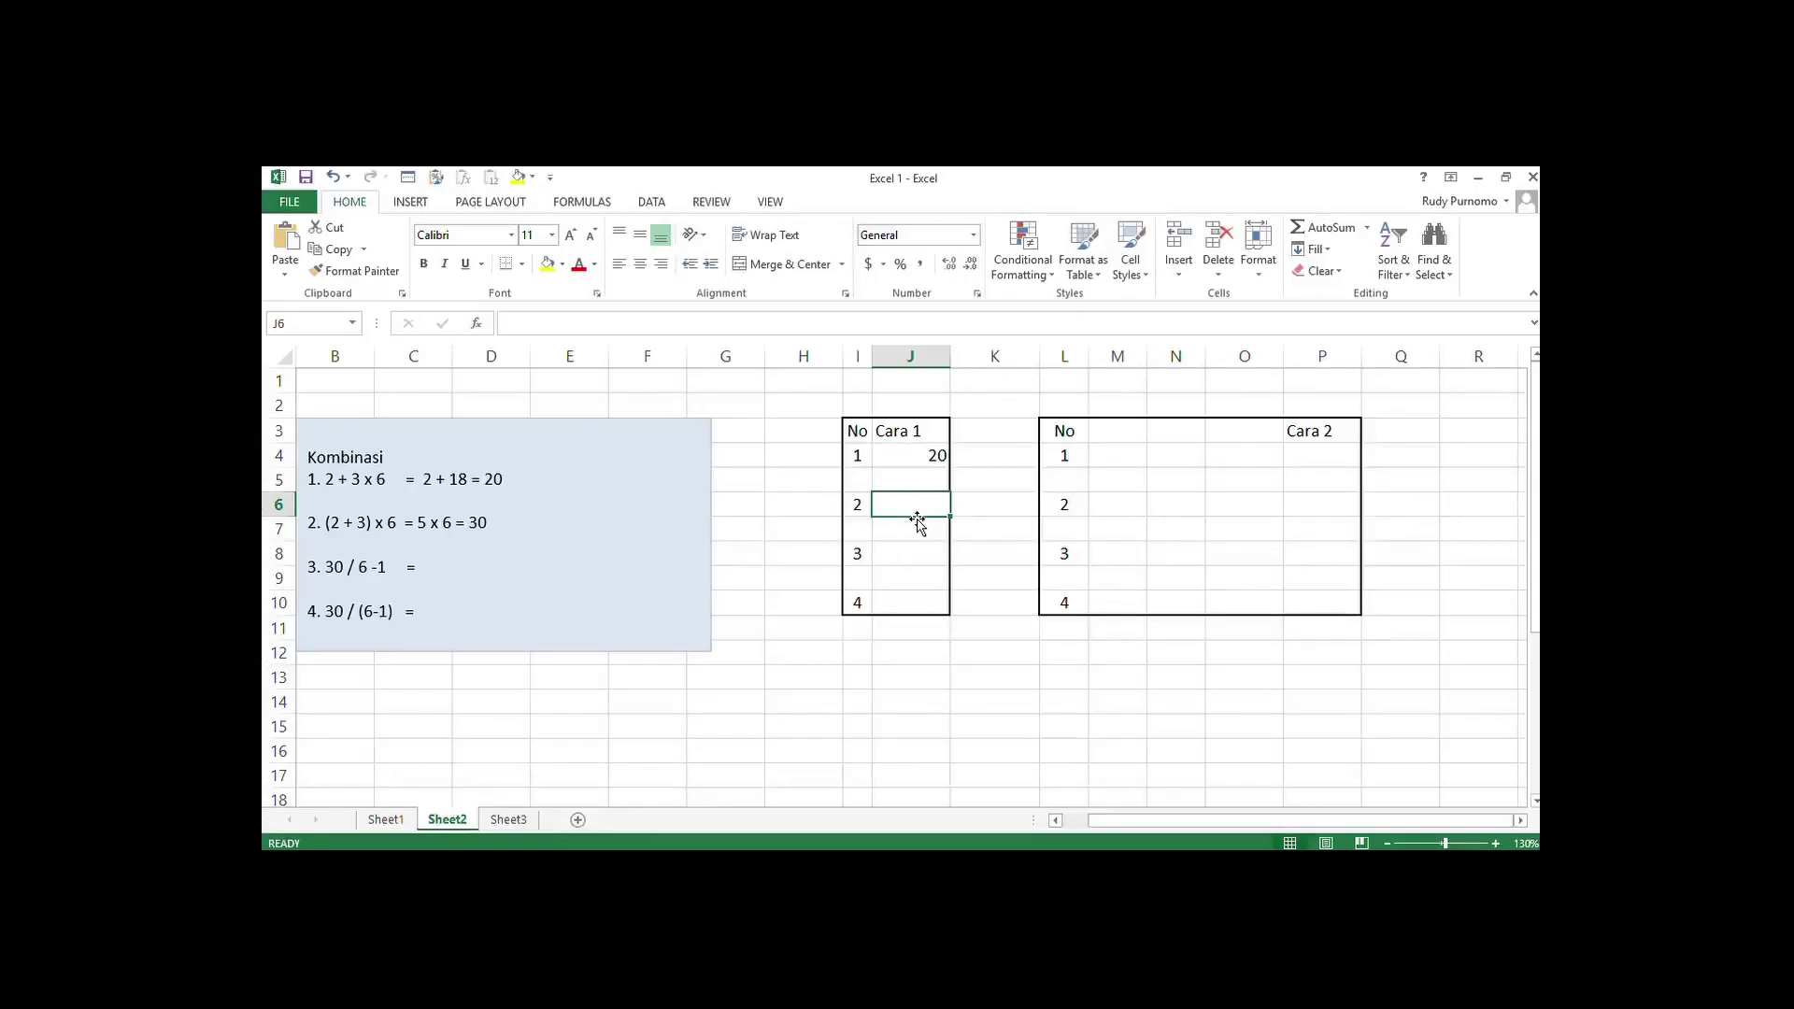
text(=)
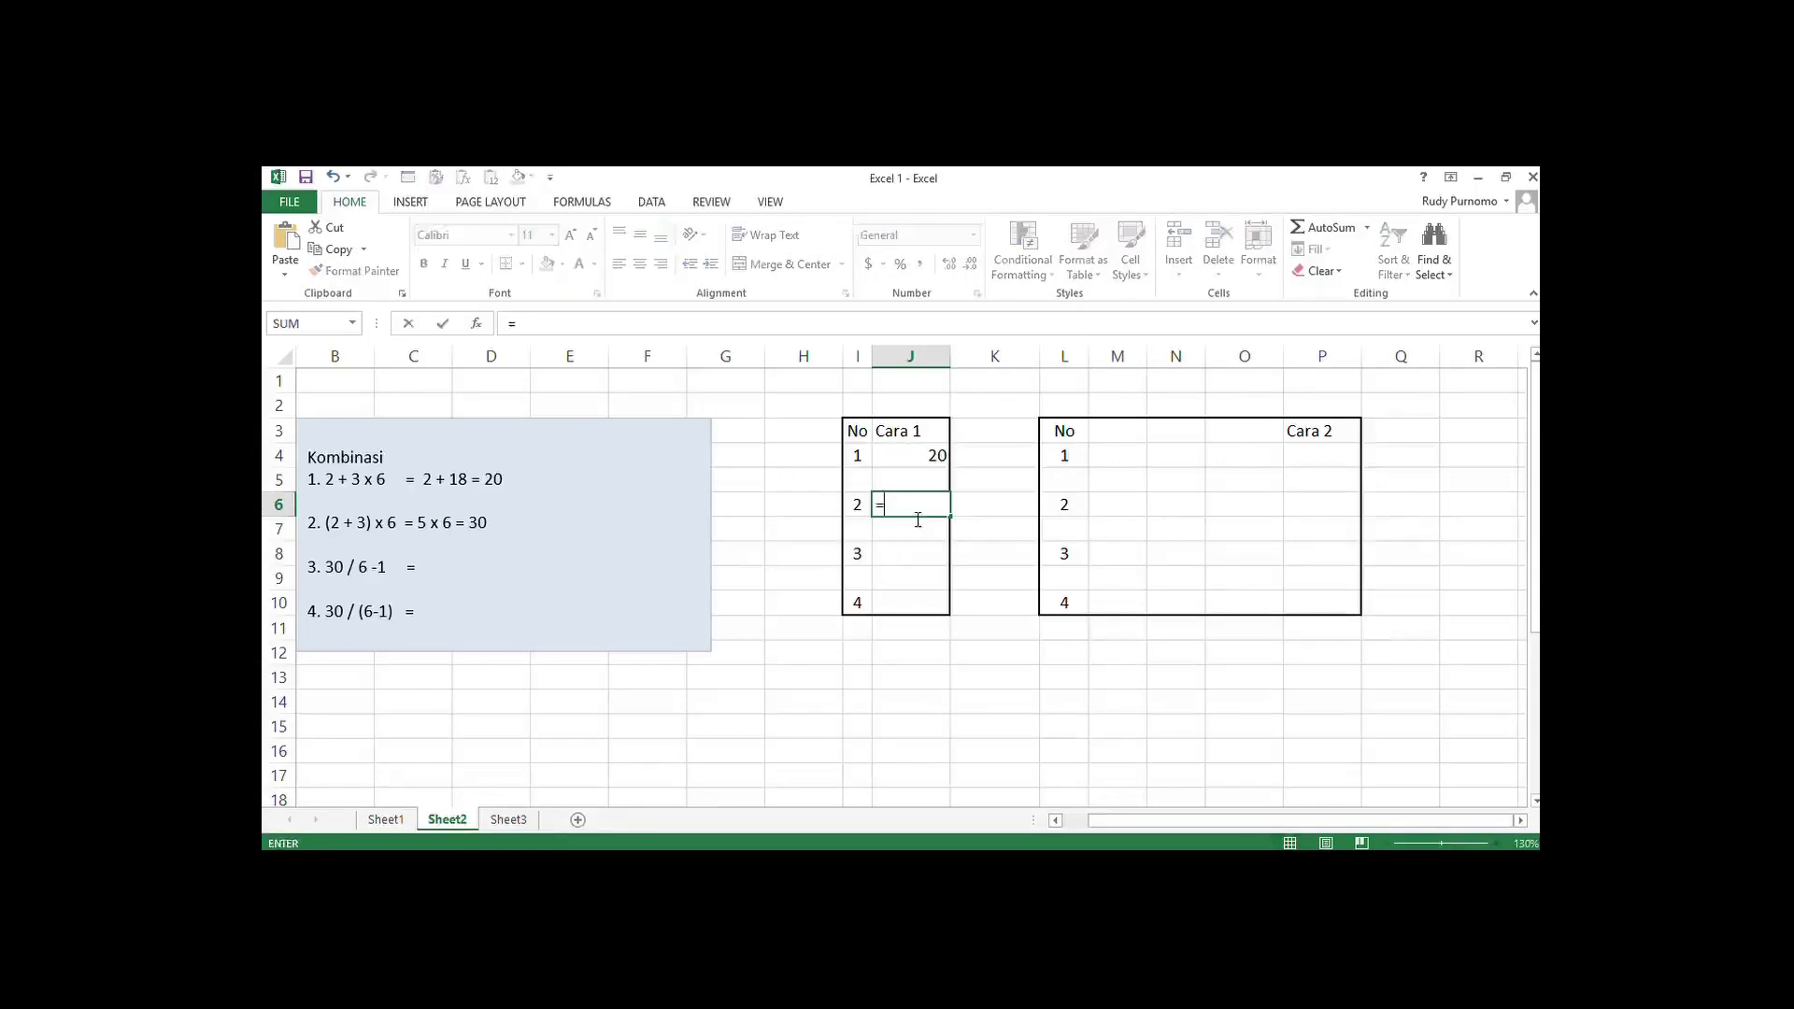
text(()
text(2+3)
text()*6)
key(Return)
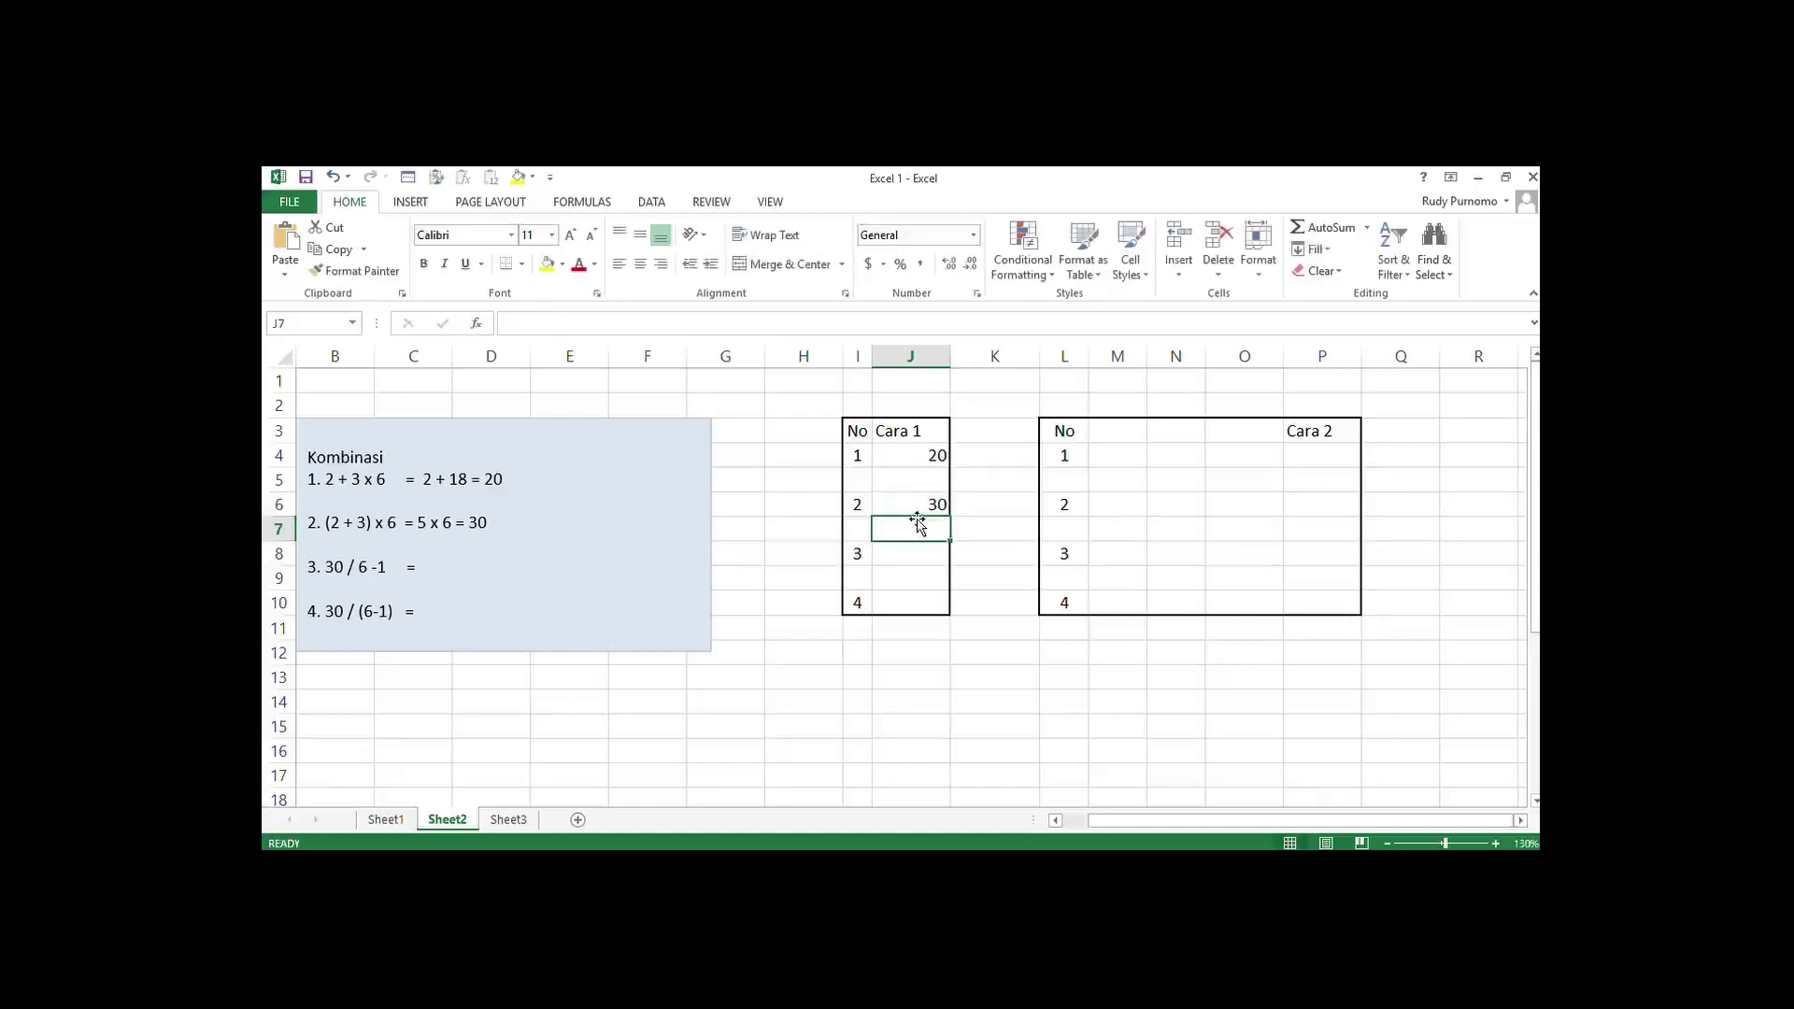
click(1114, 458)
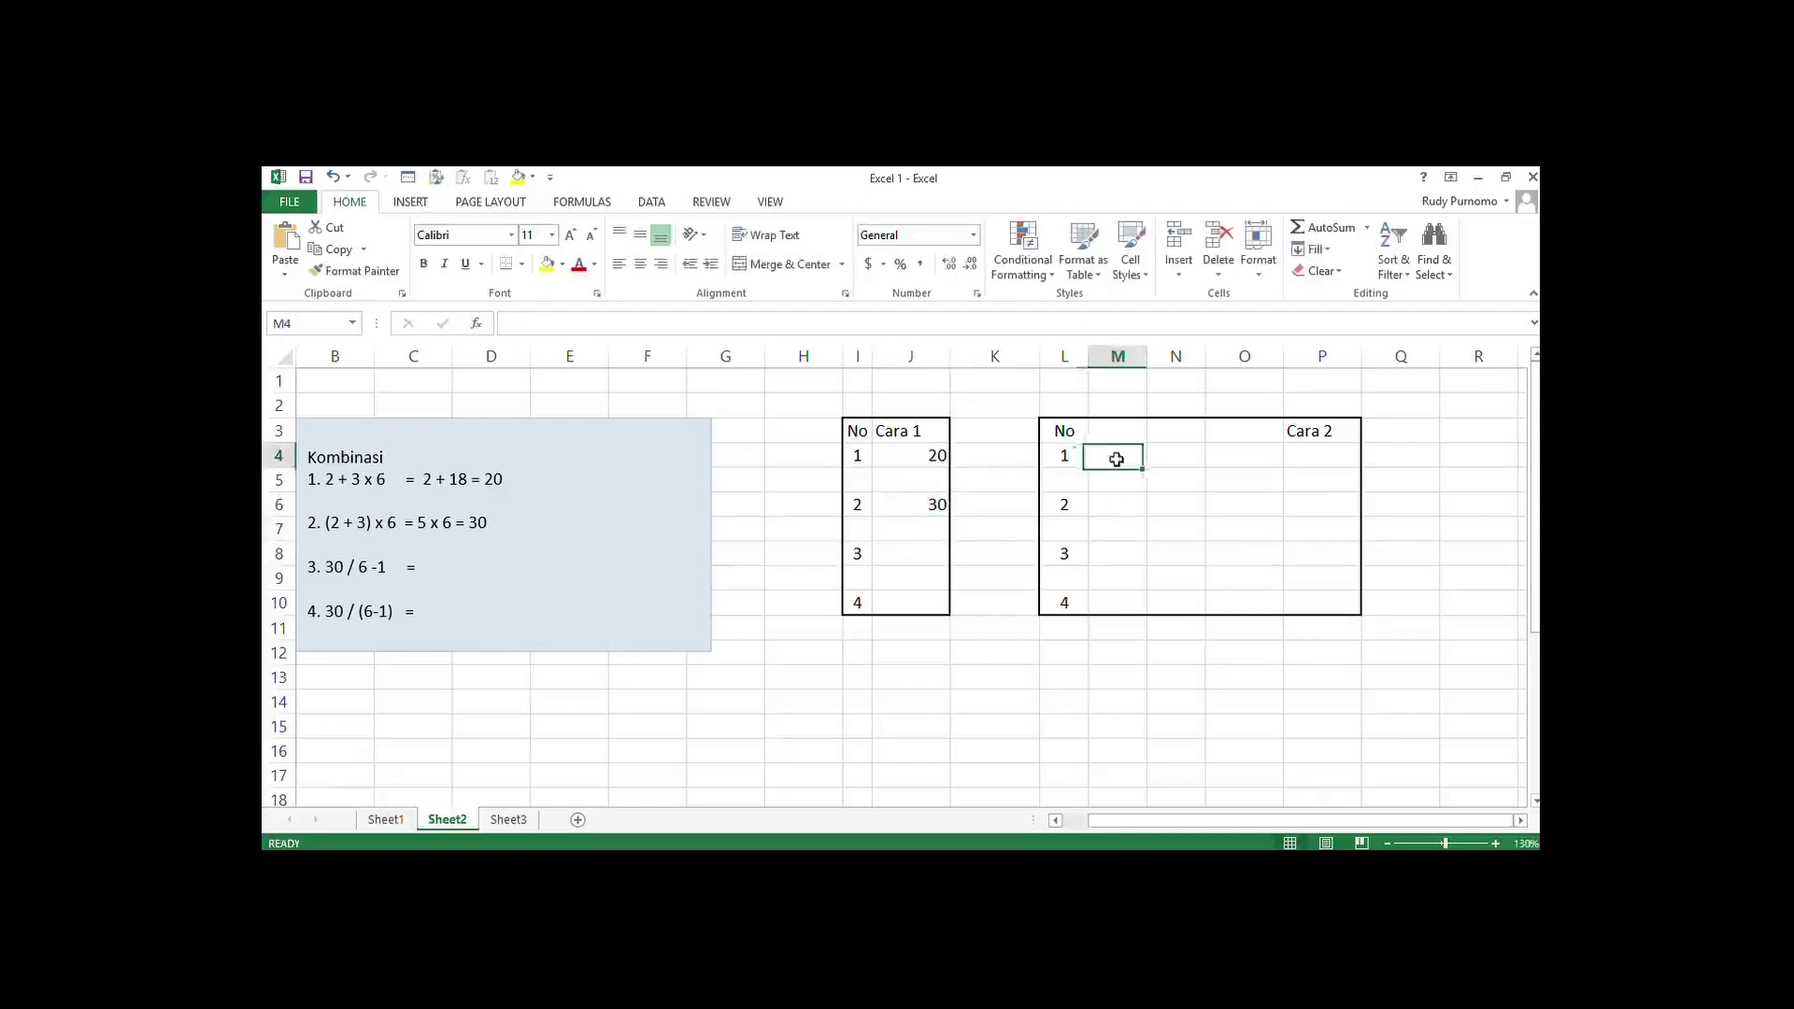
Enter the numbers 2, 3 and 6 in M4:O4 and again in M6:O6.
text(2)
key(Tab)
text(3)
key(Tab)
text(6)
key(Down)
key(Down)
key(Left)
text(2)
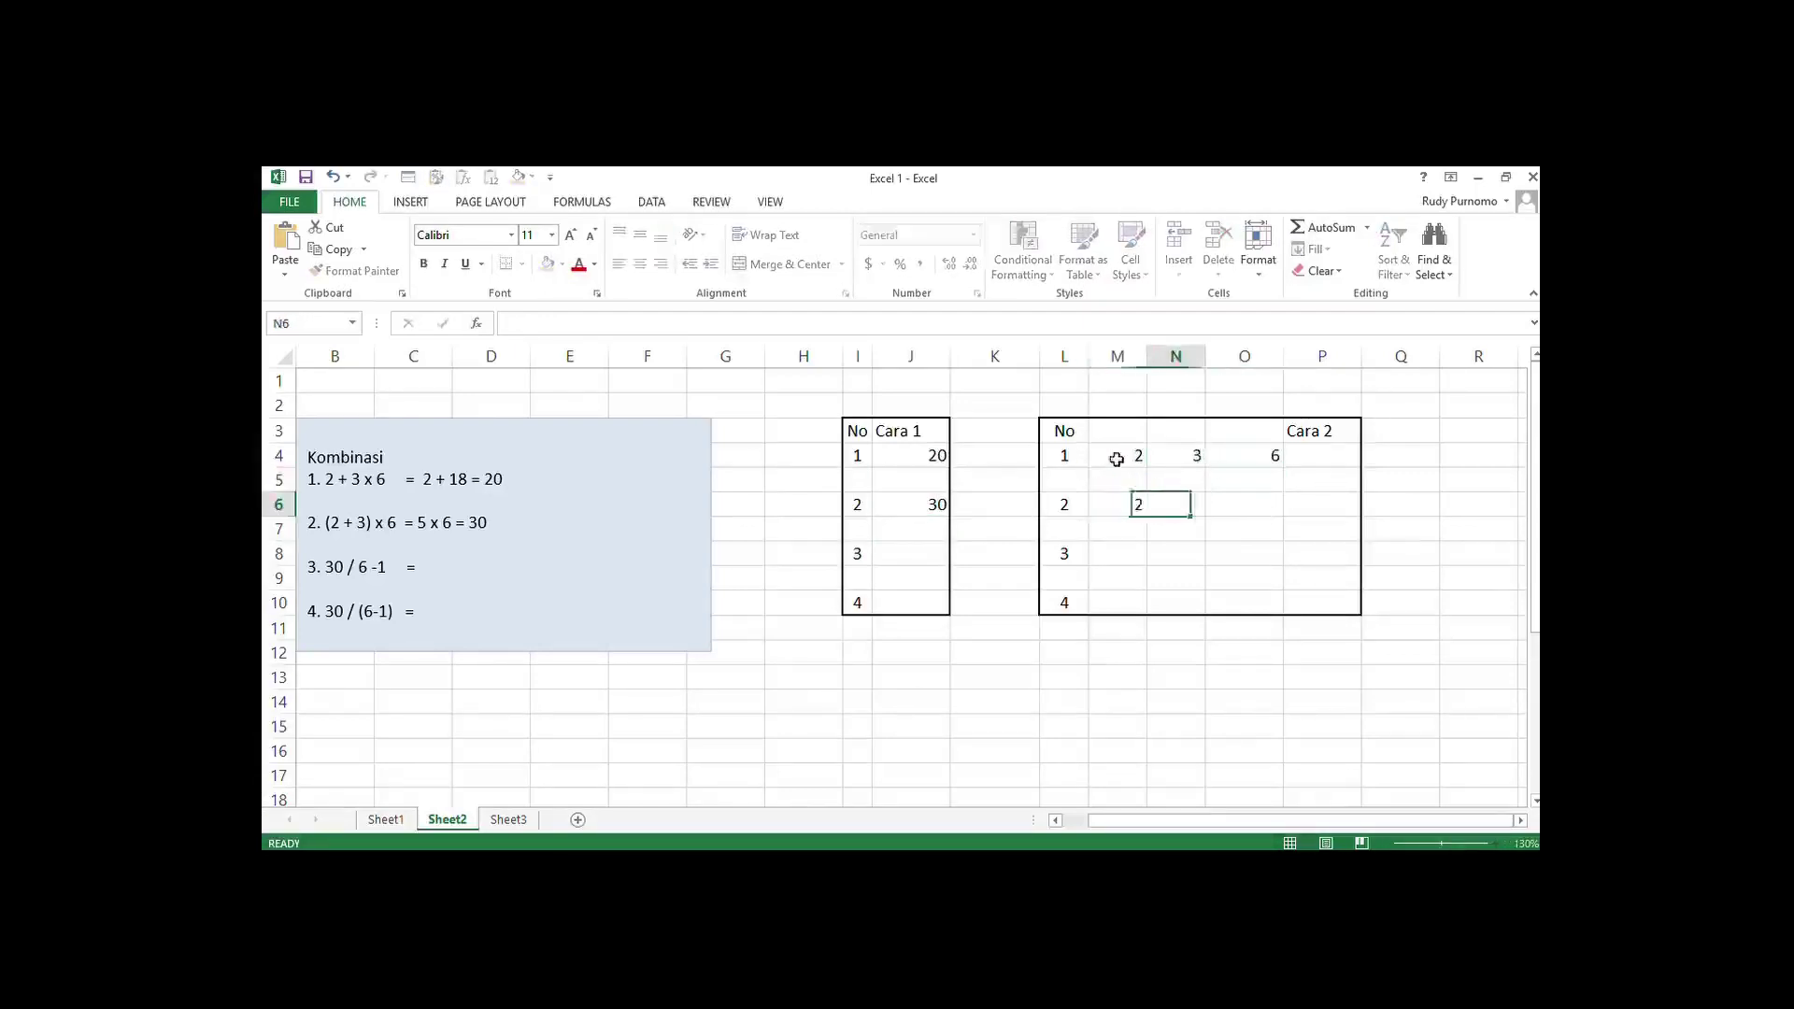
key(Tab)
text(3)
key(Tab)
text(6)
key(Tab)
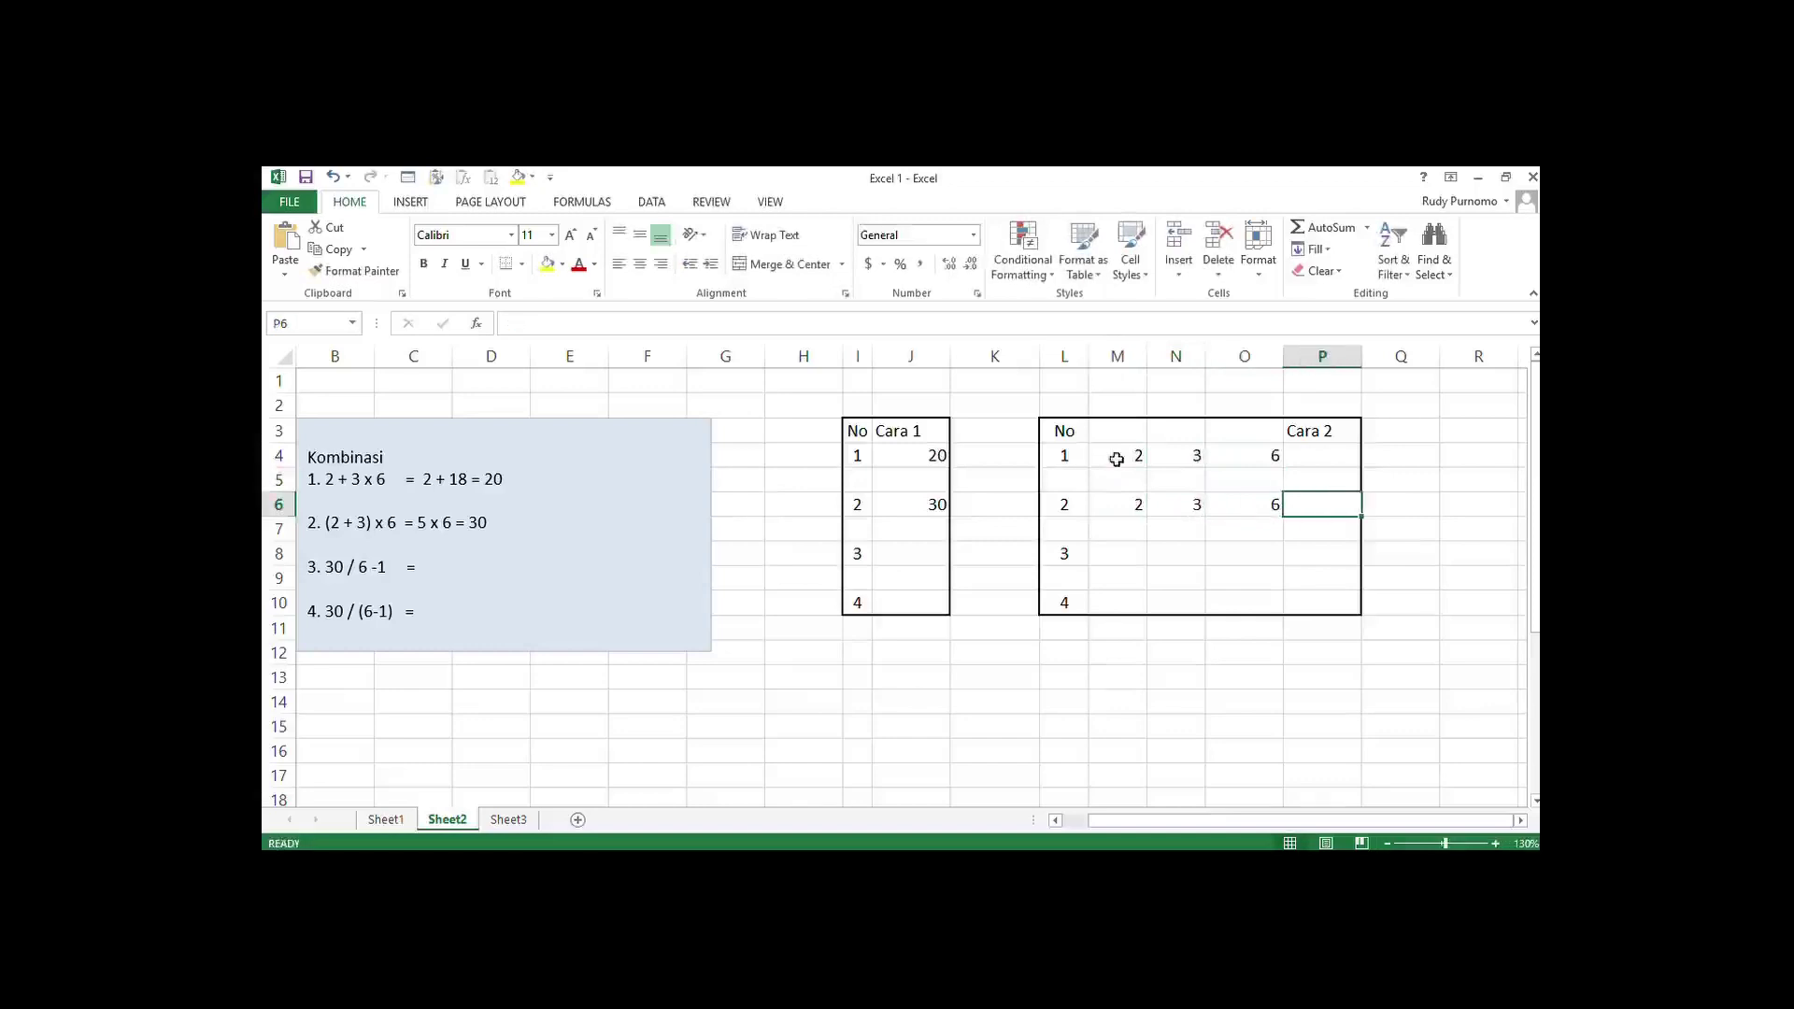
key(Up)
key(Up)
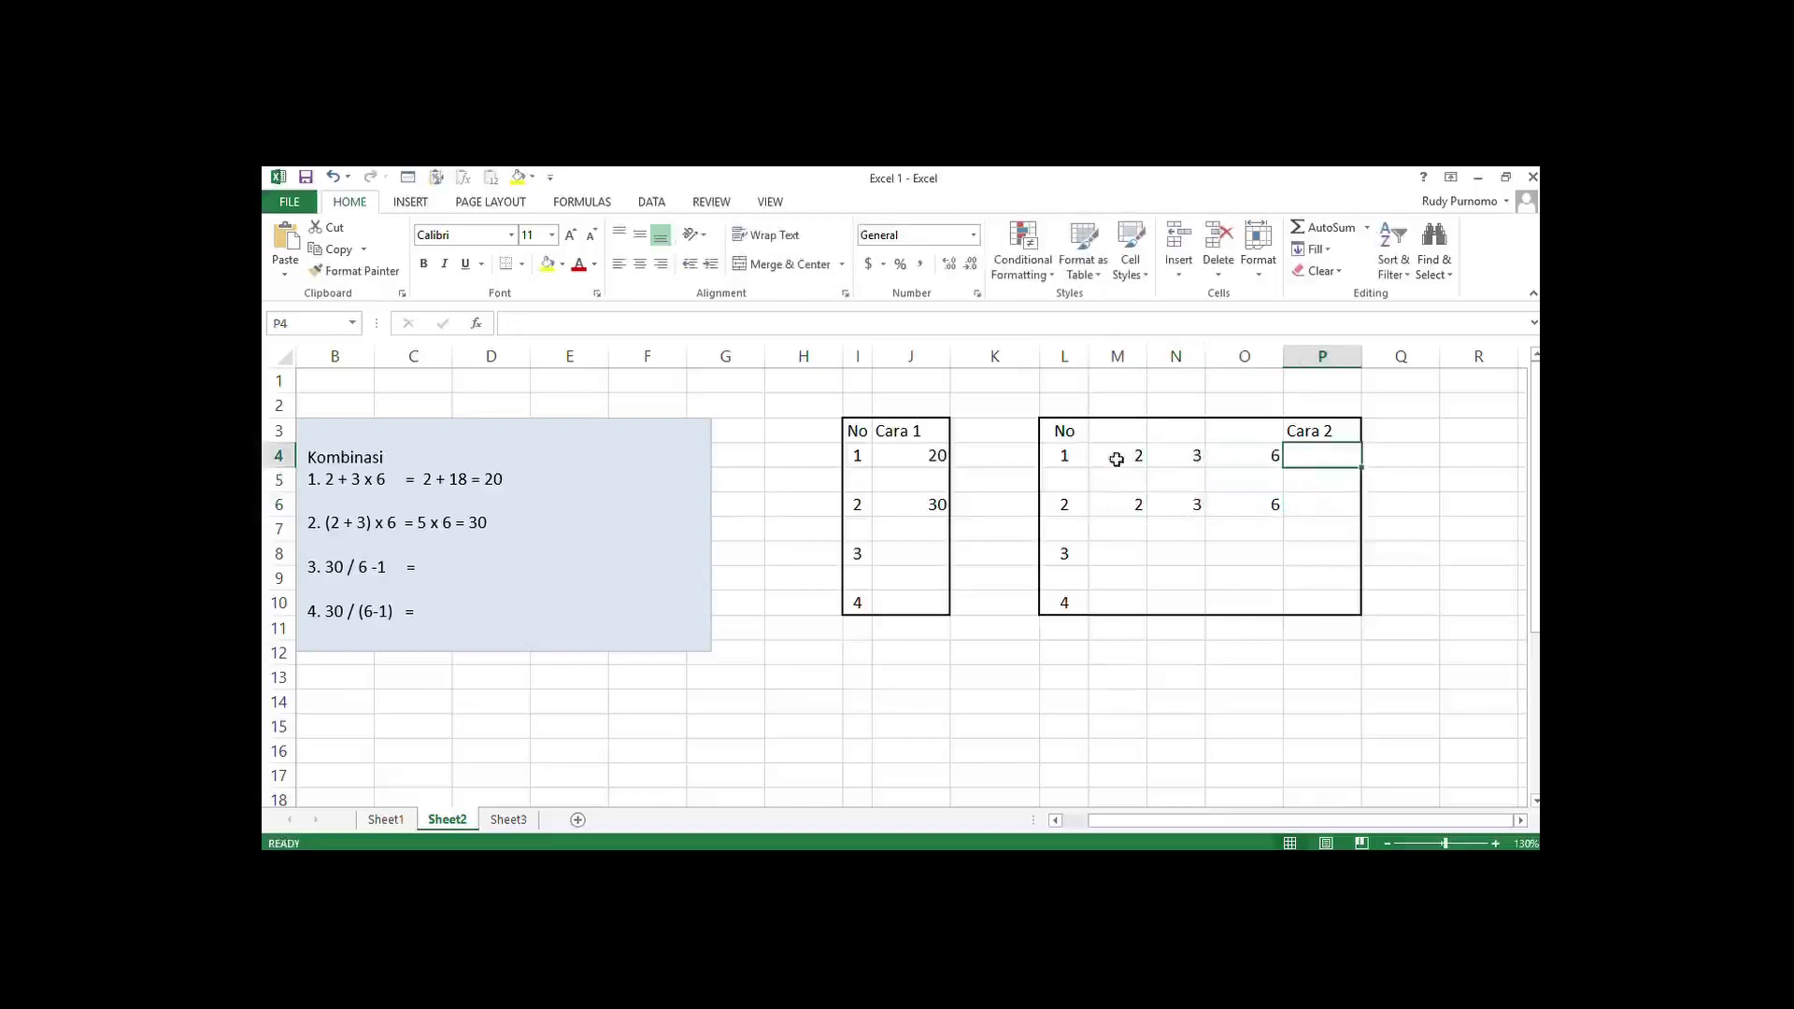
Enter =M4+N4*O4 in P4, giving 20.
text(=)
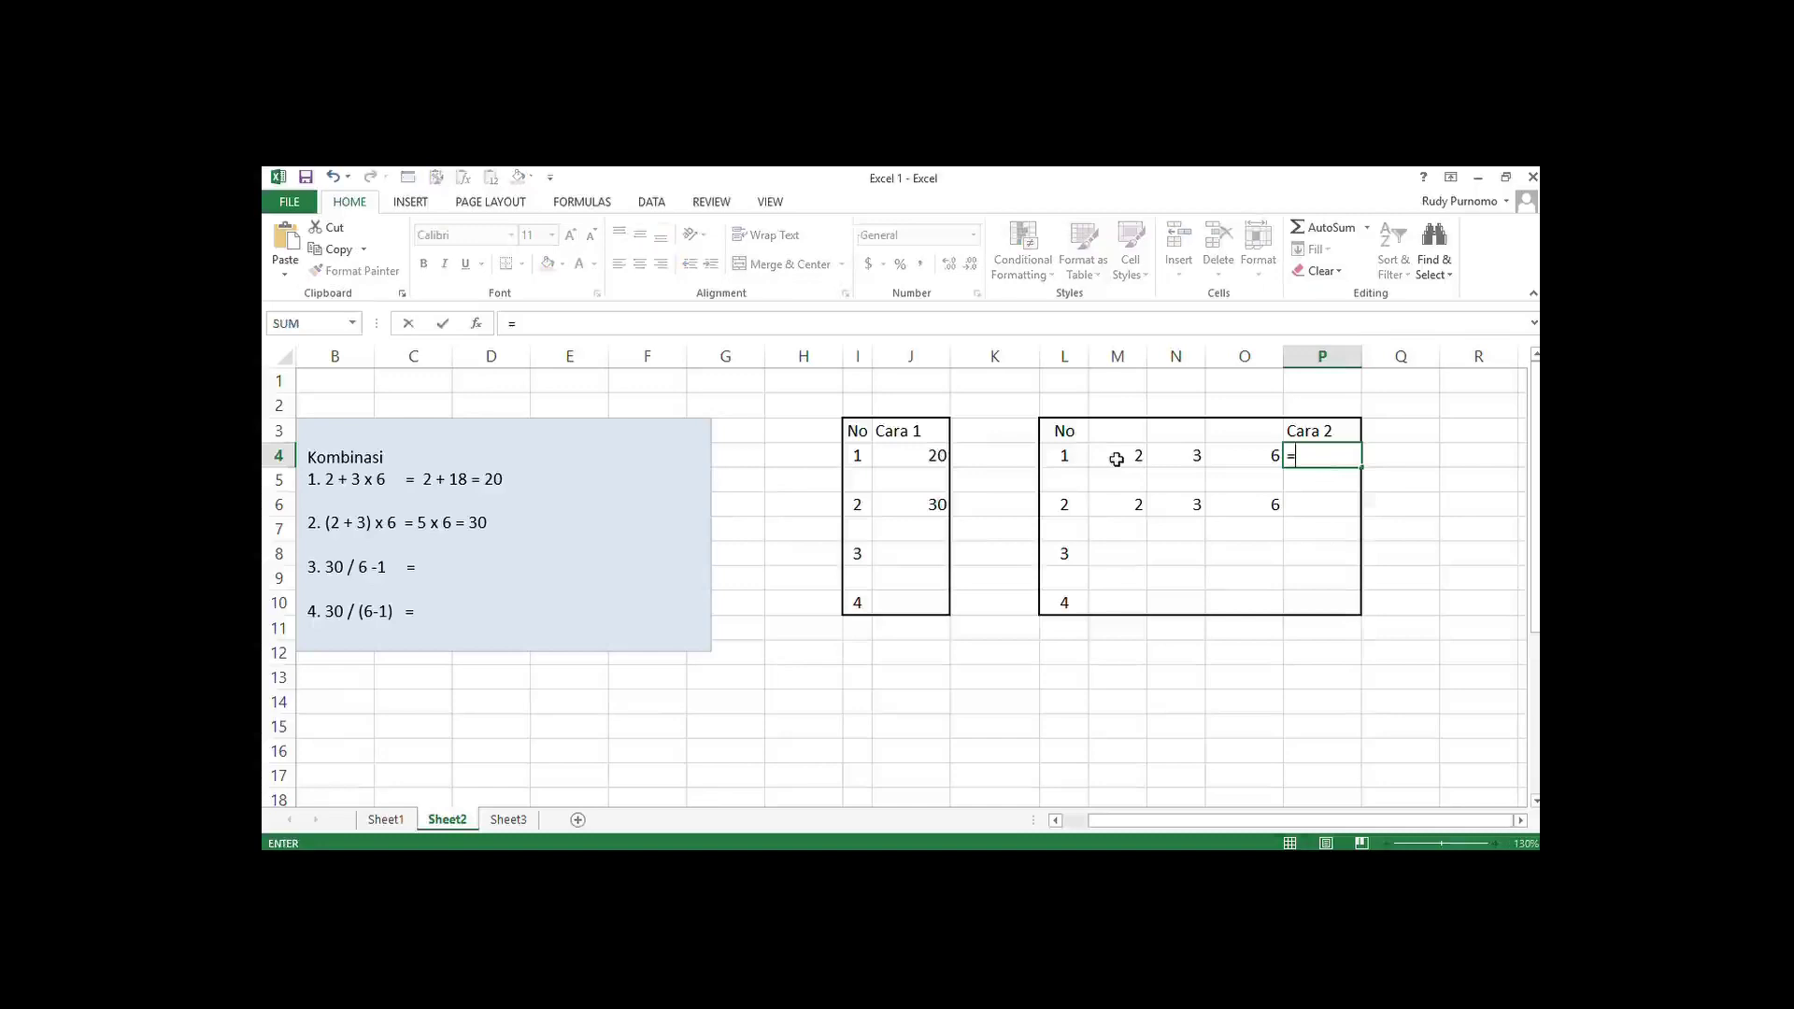
key(Left)
key(Left)
key(Left)
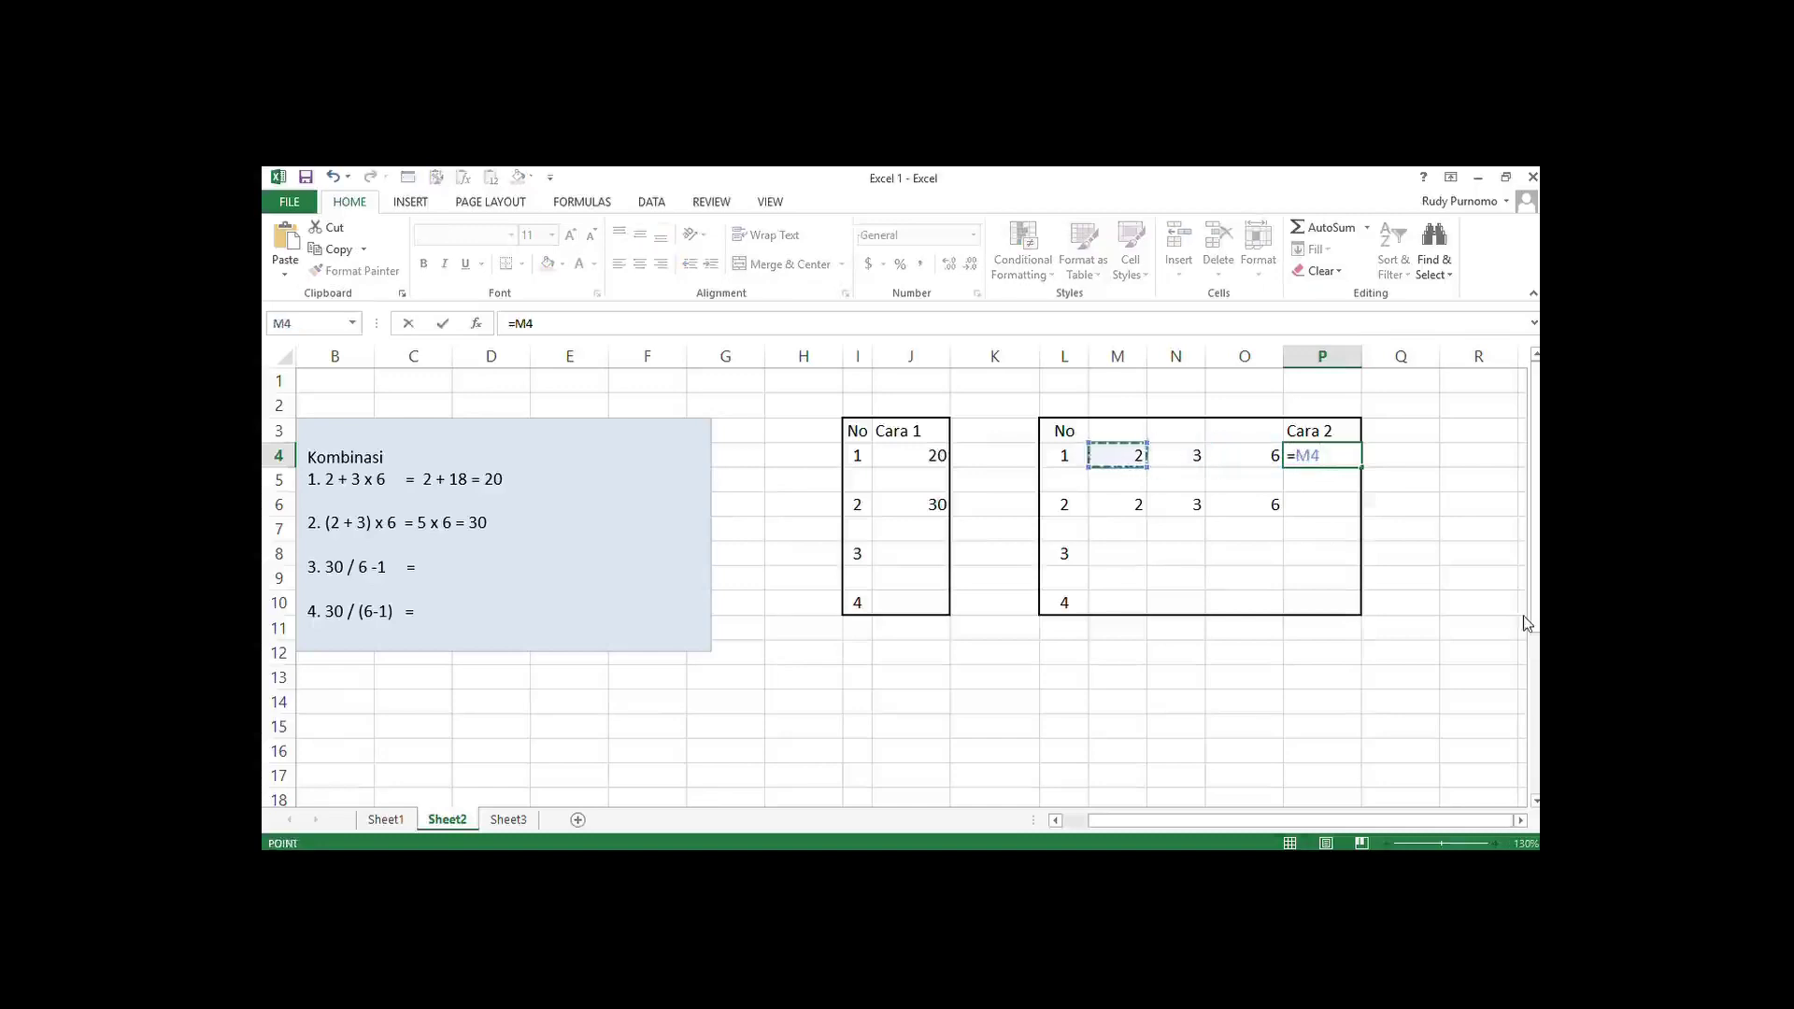
text(+)
key(Left)
key(Left)
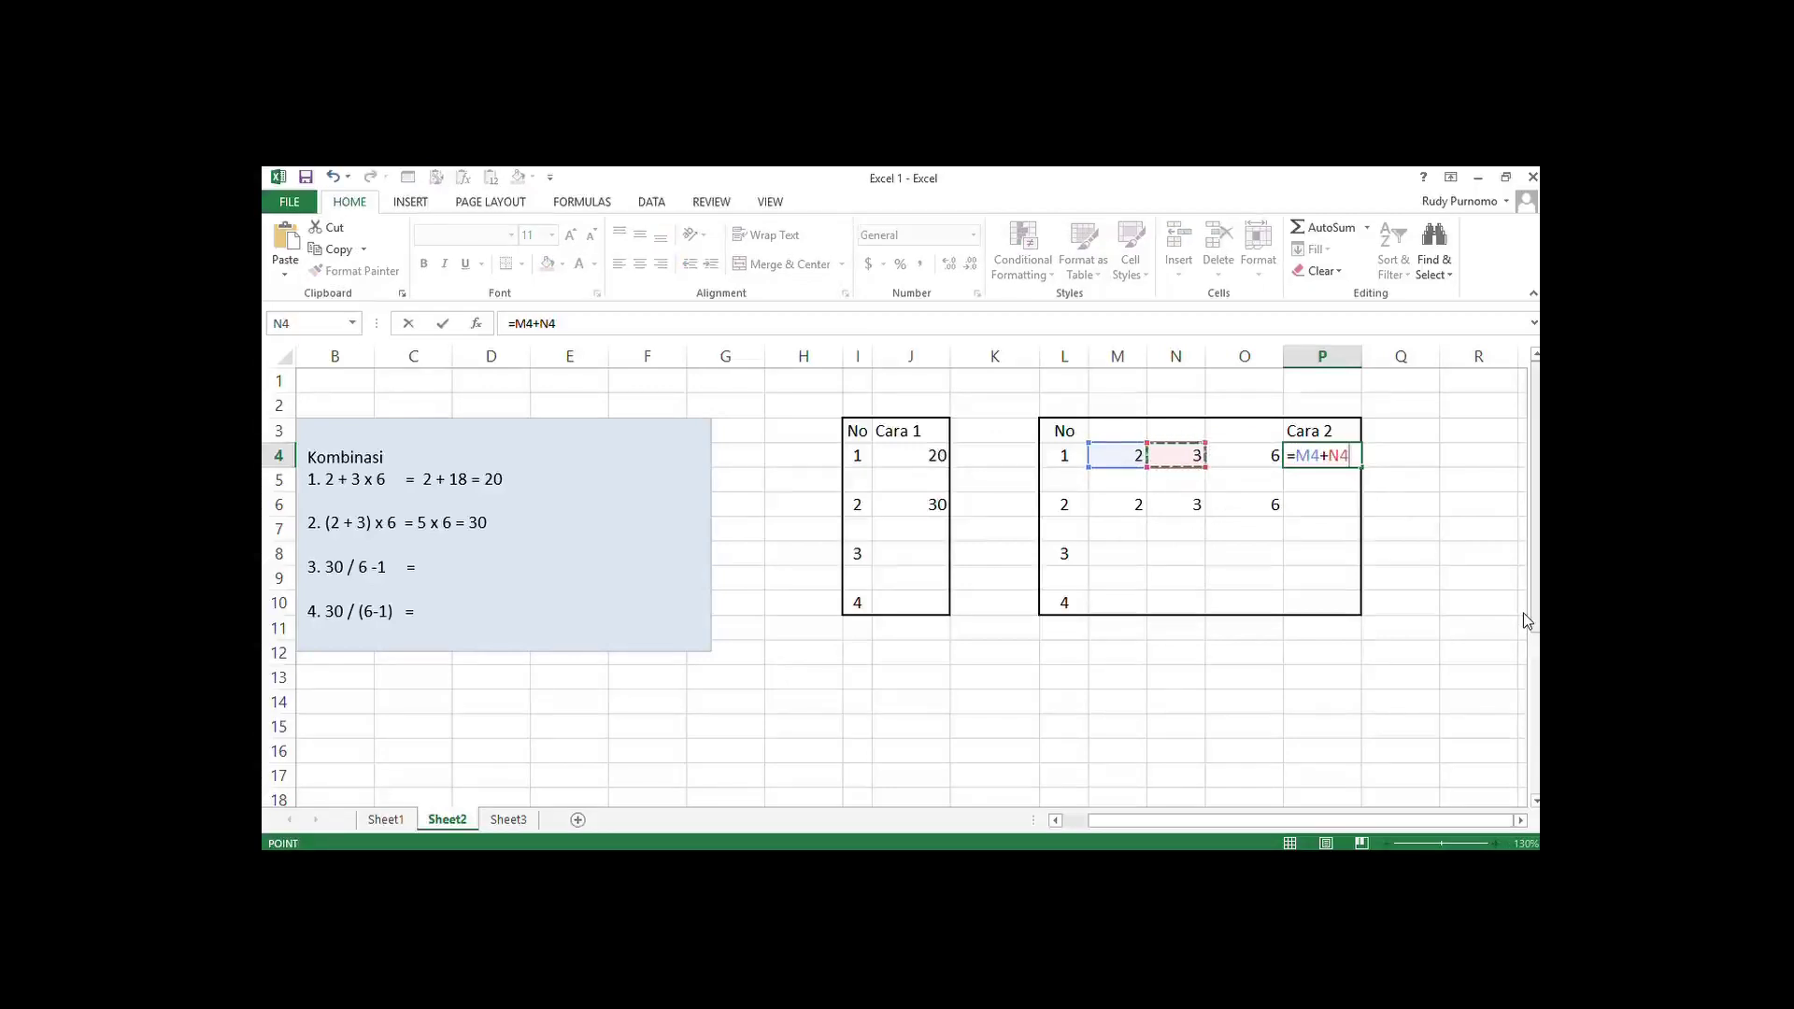
text(*)
click(1255, 452)
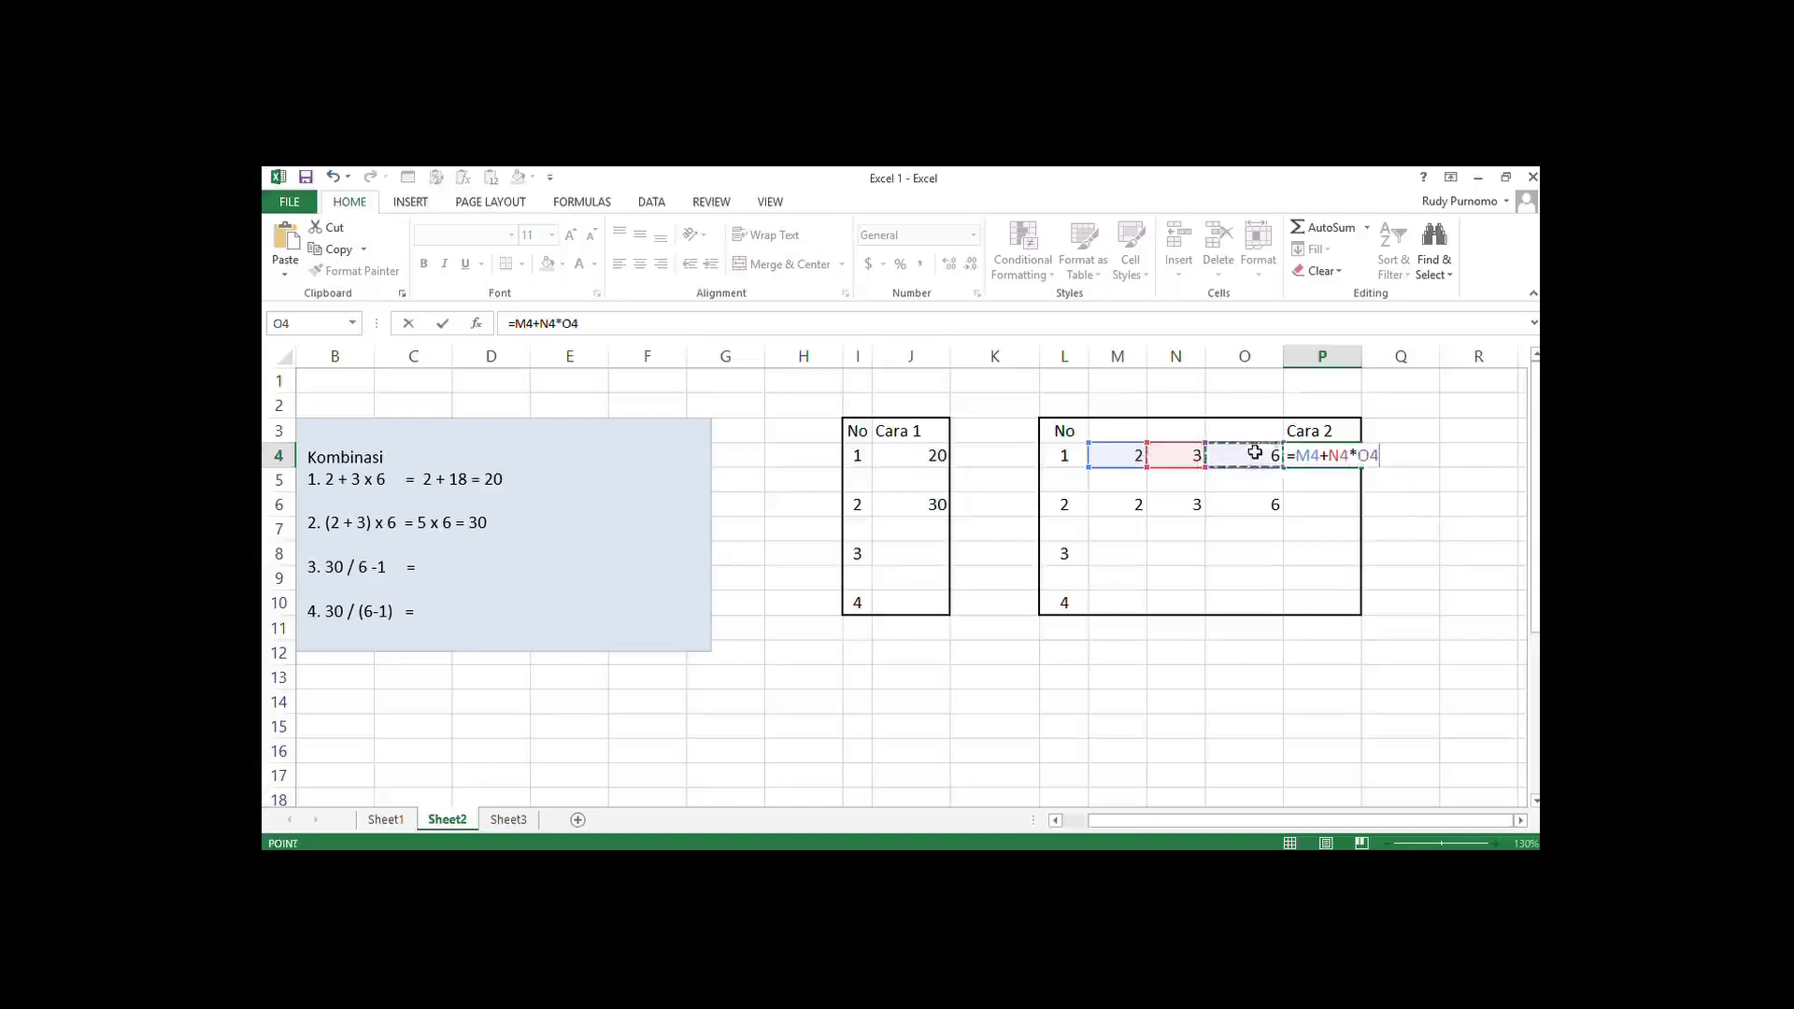
key(Return)
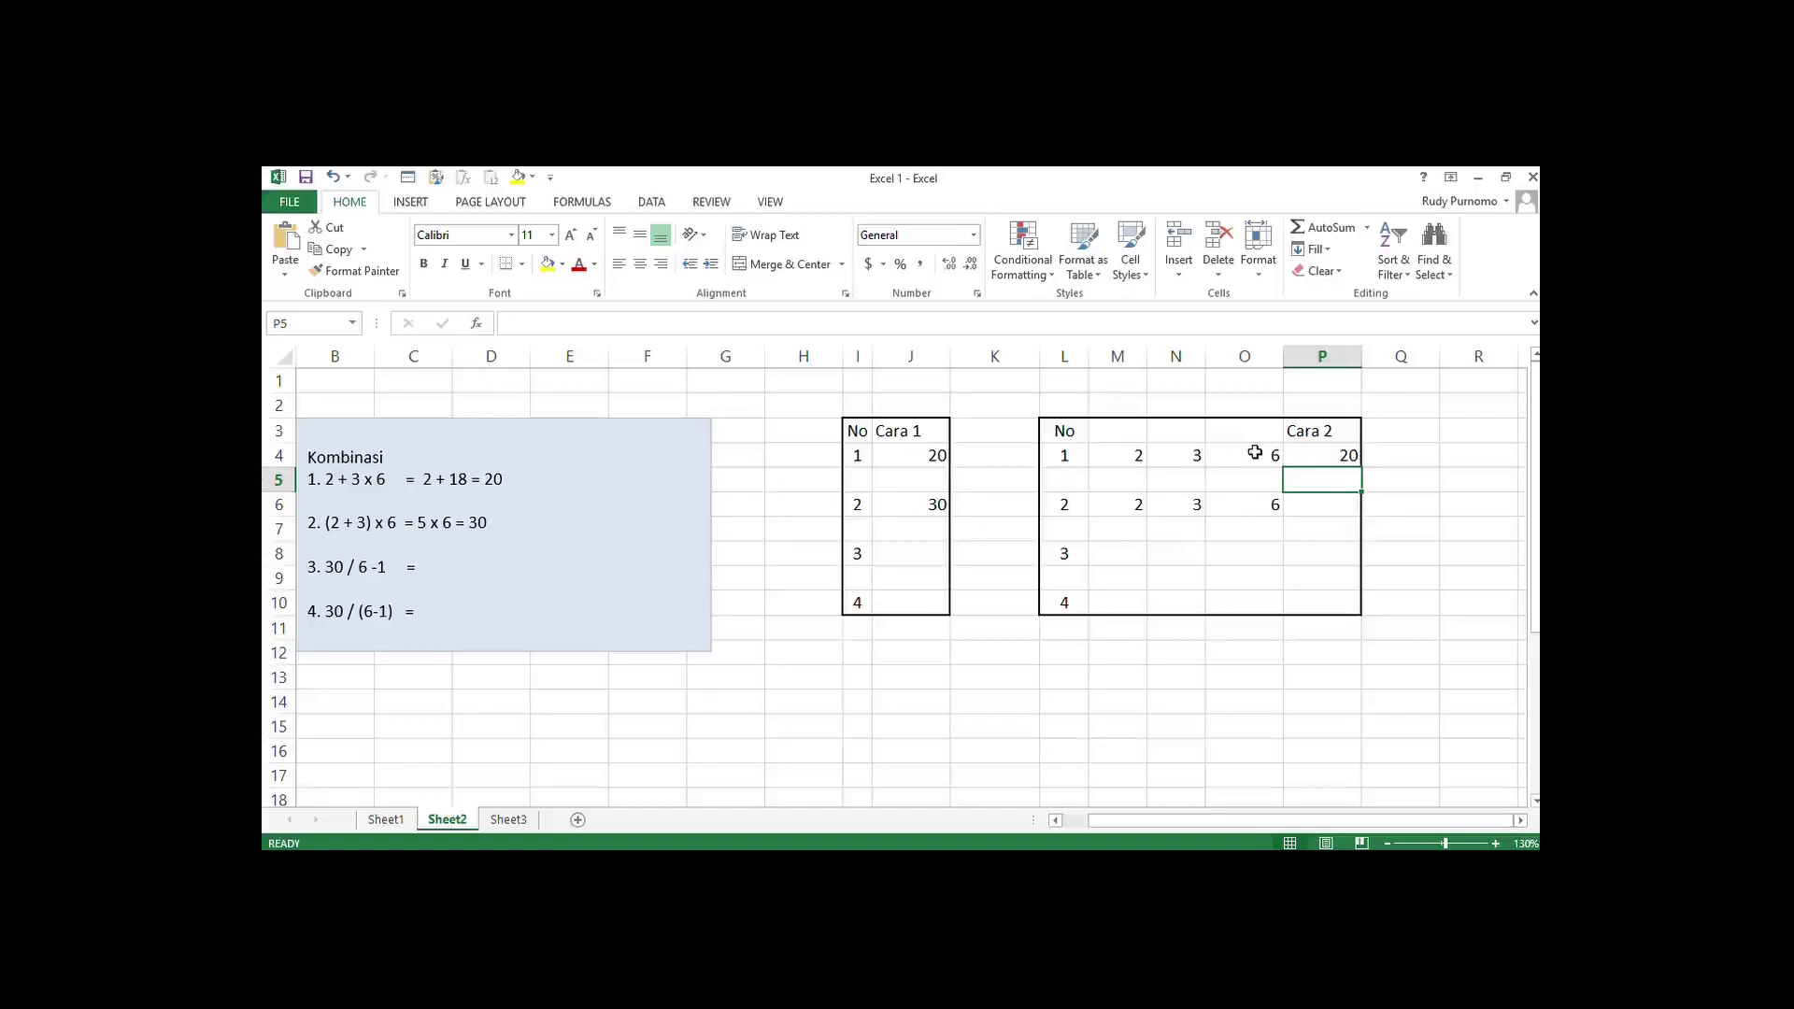
Enter =(M6+N6)*O6 in P6 by pointing at the cells, giving 30.
key(Down)
text(=)
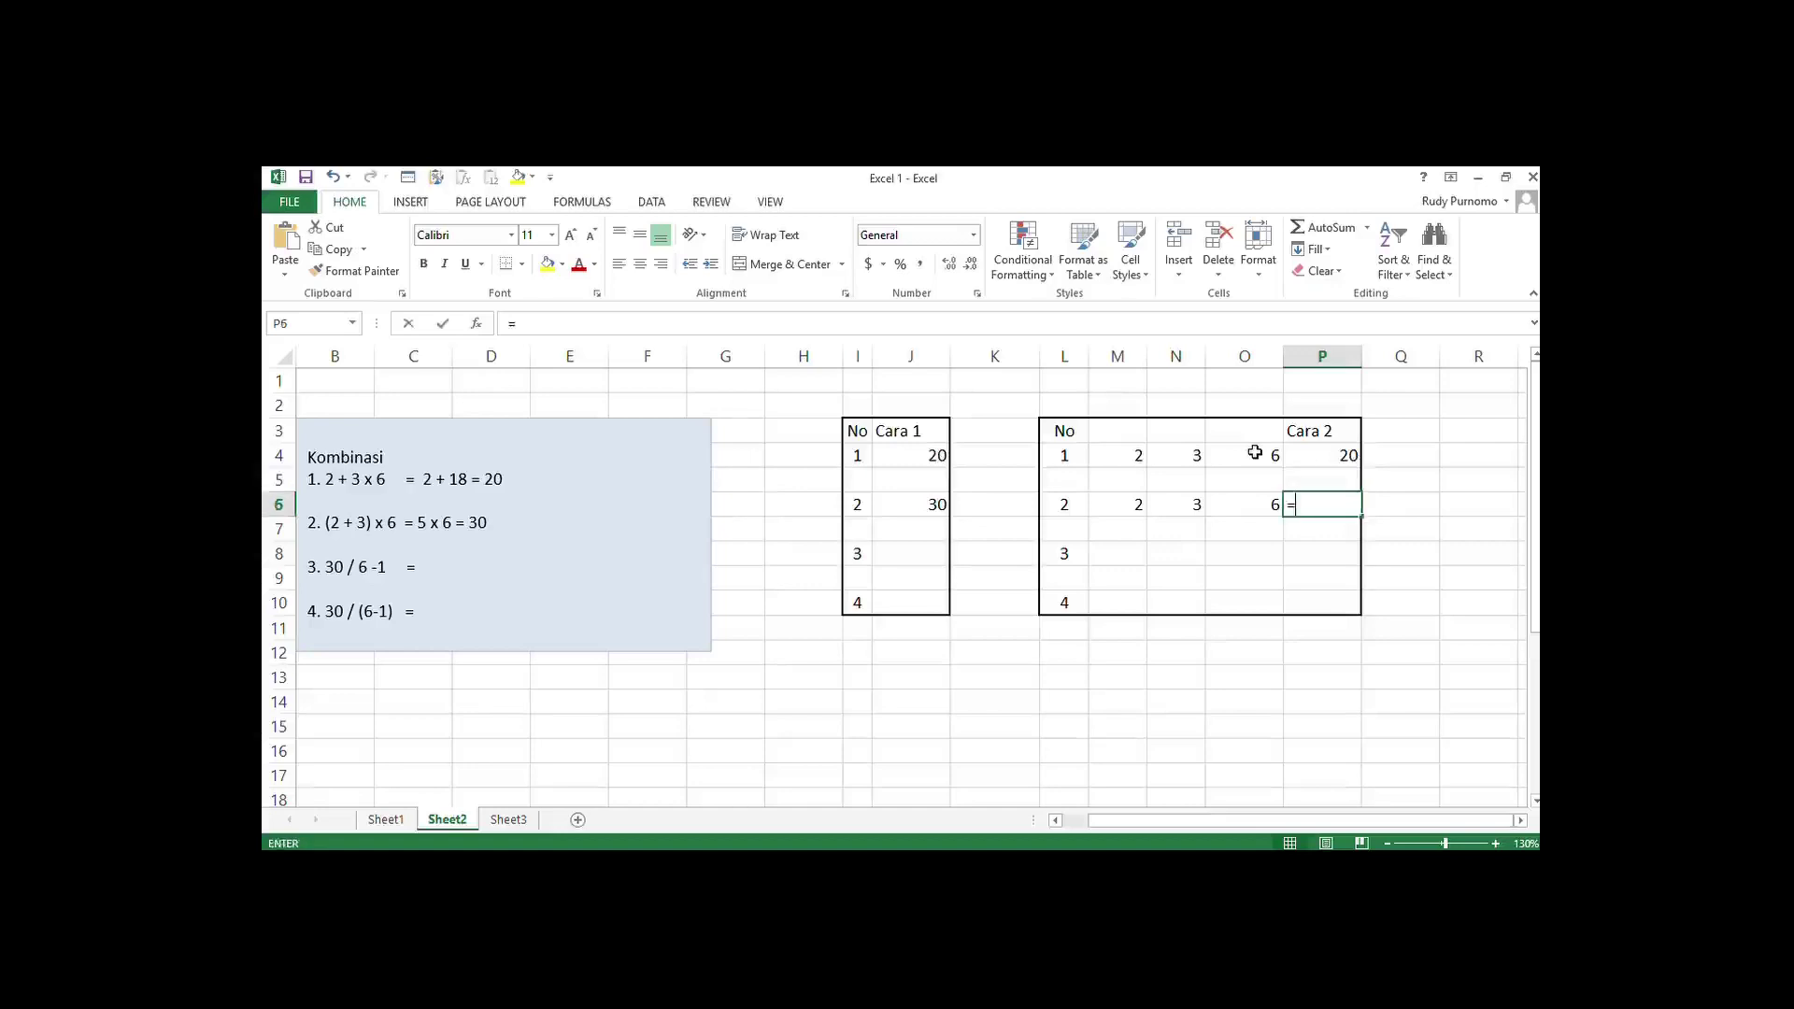
text(()
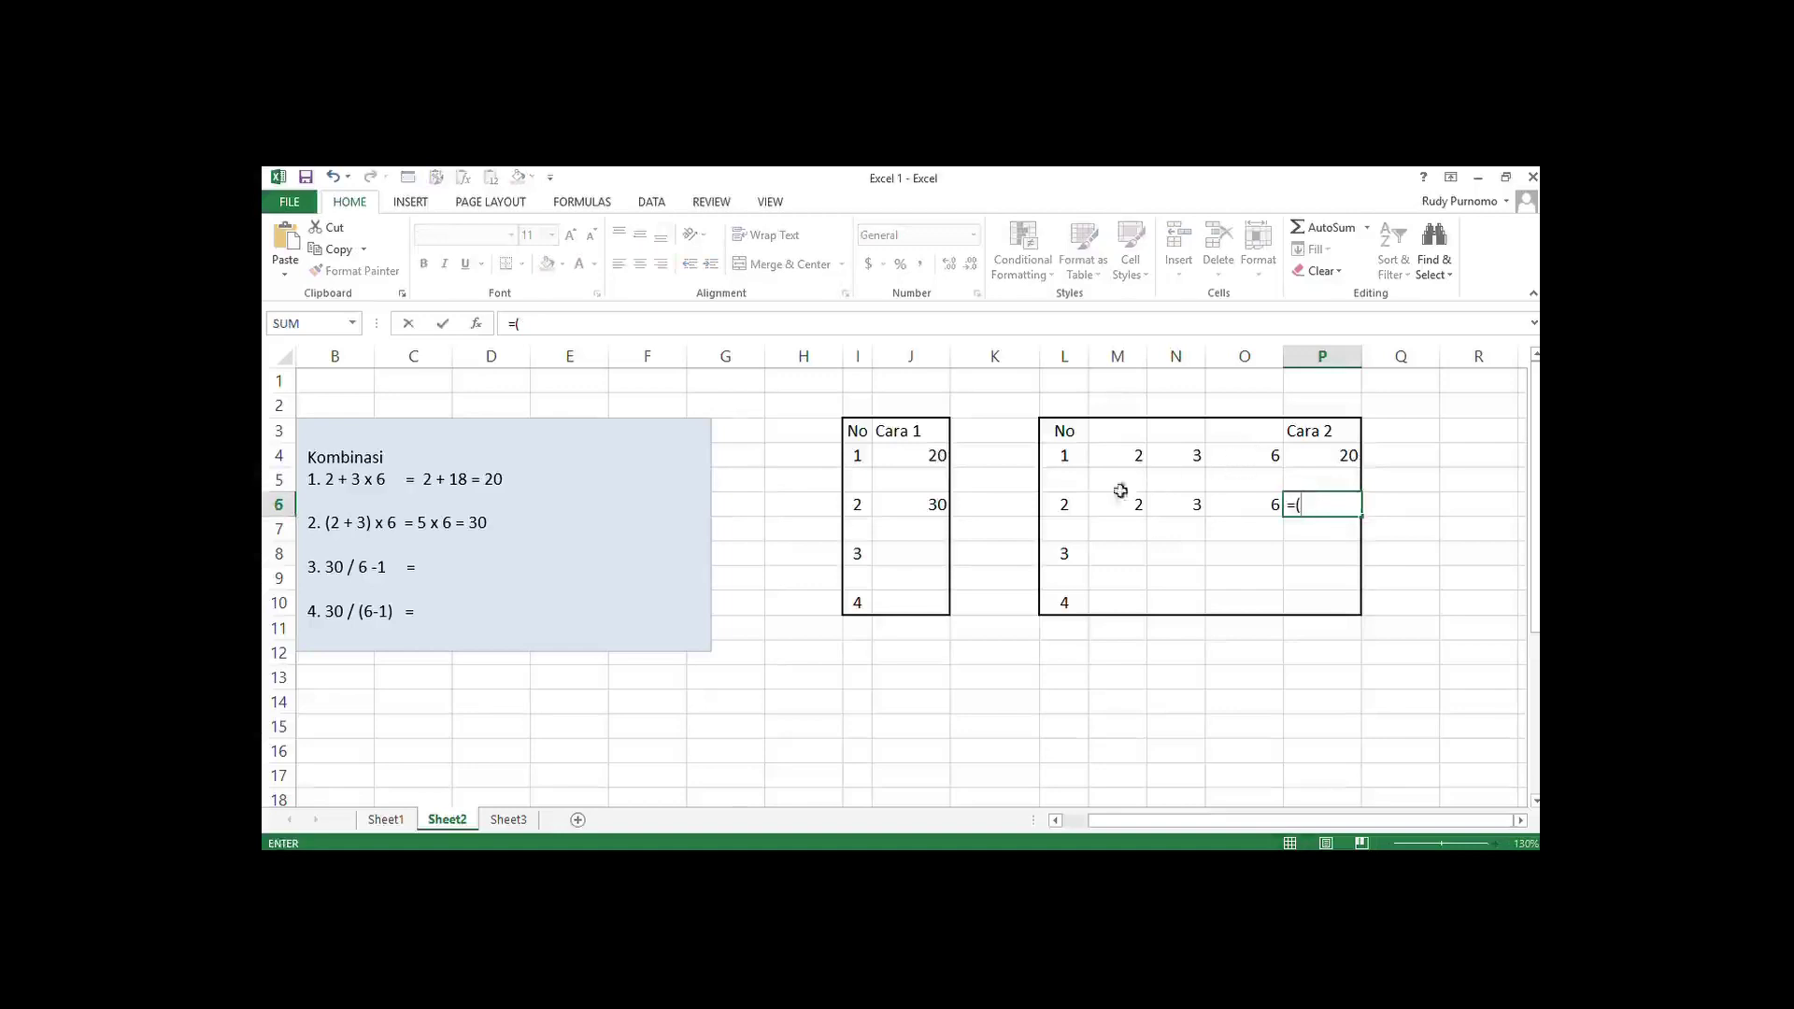
click(1112, 504)
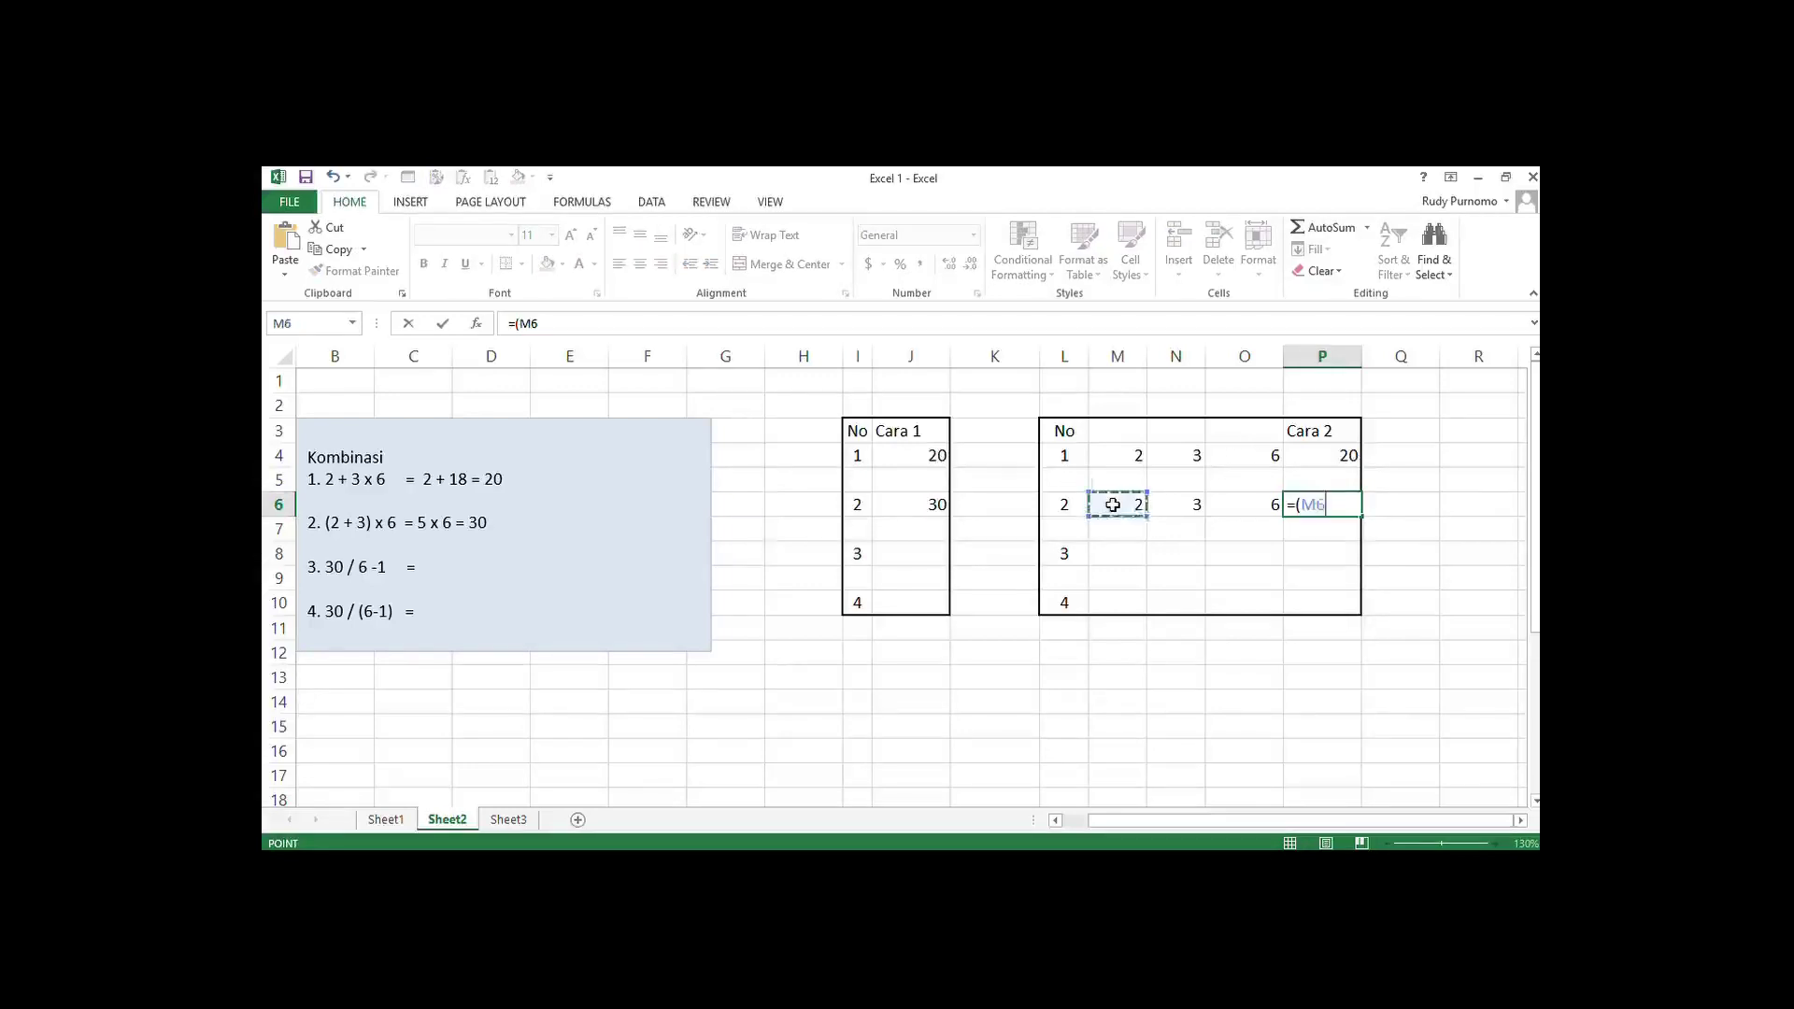
text(+)
click(1165, 505)
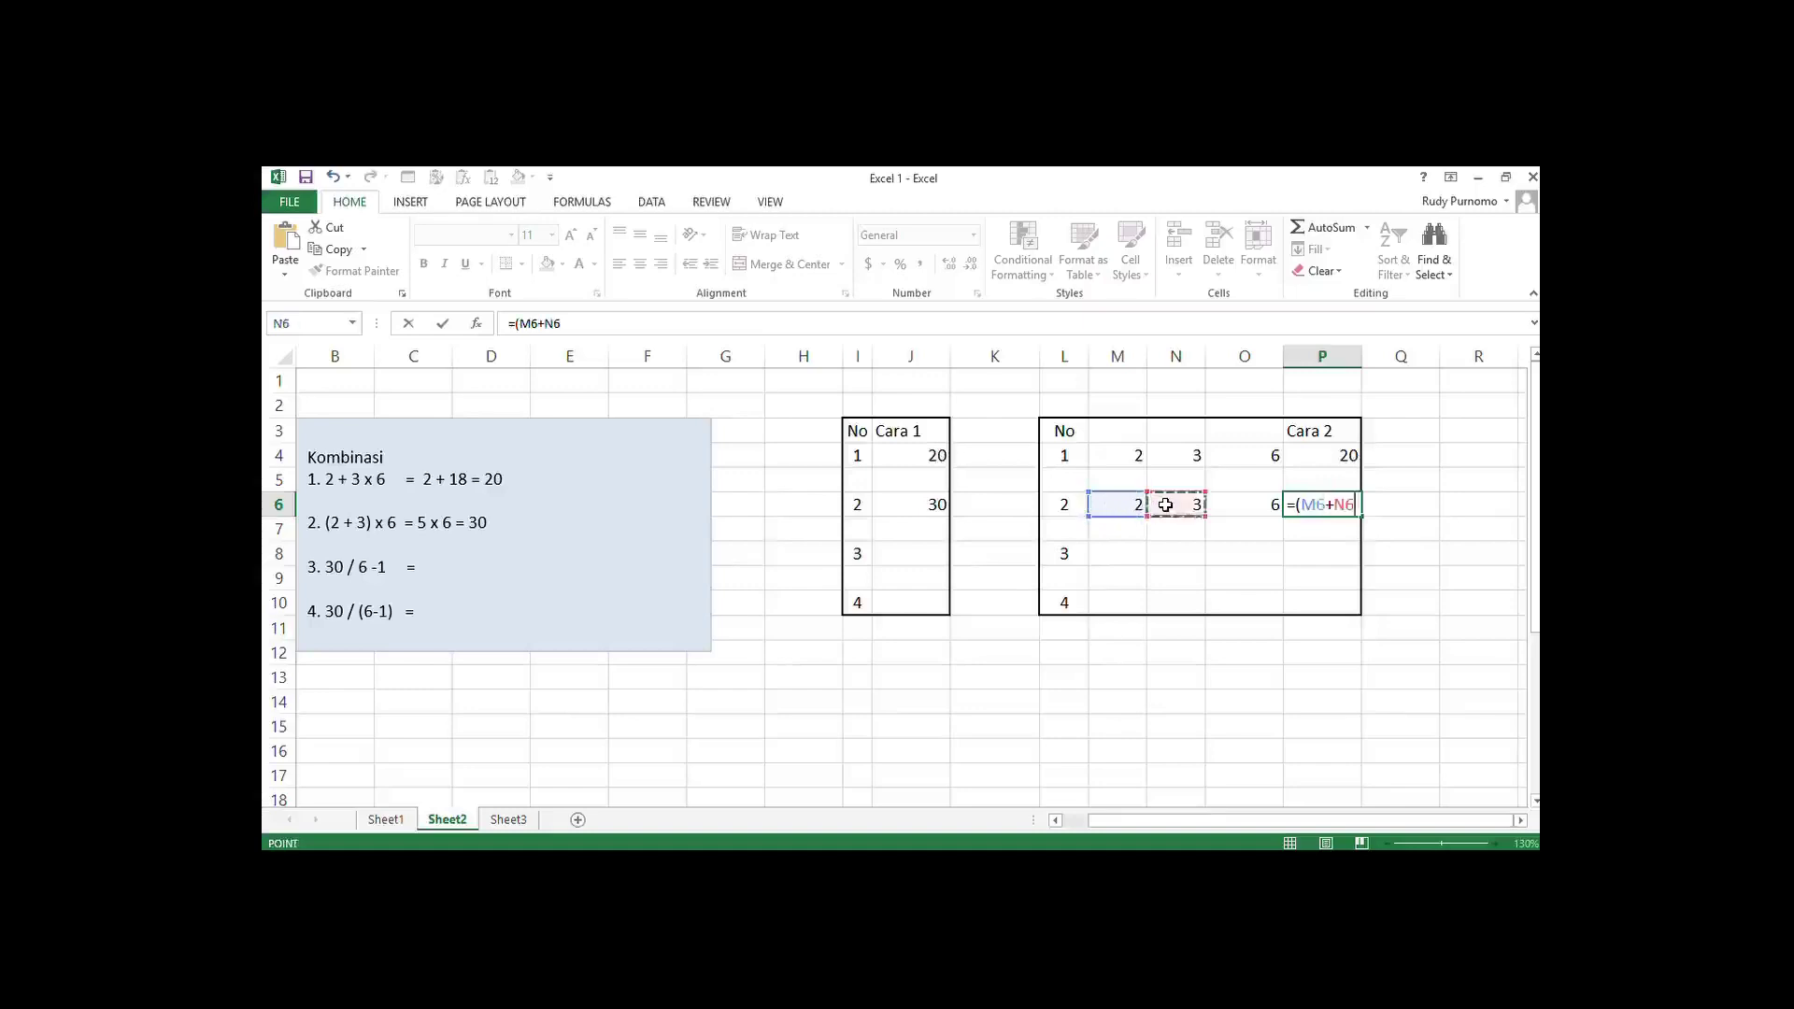
text()*)
click(1231, 504)
key(Return)
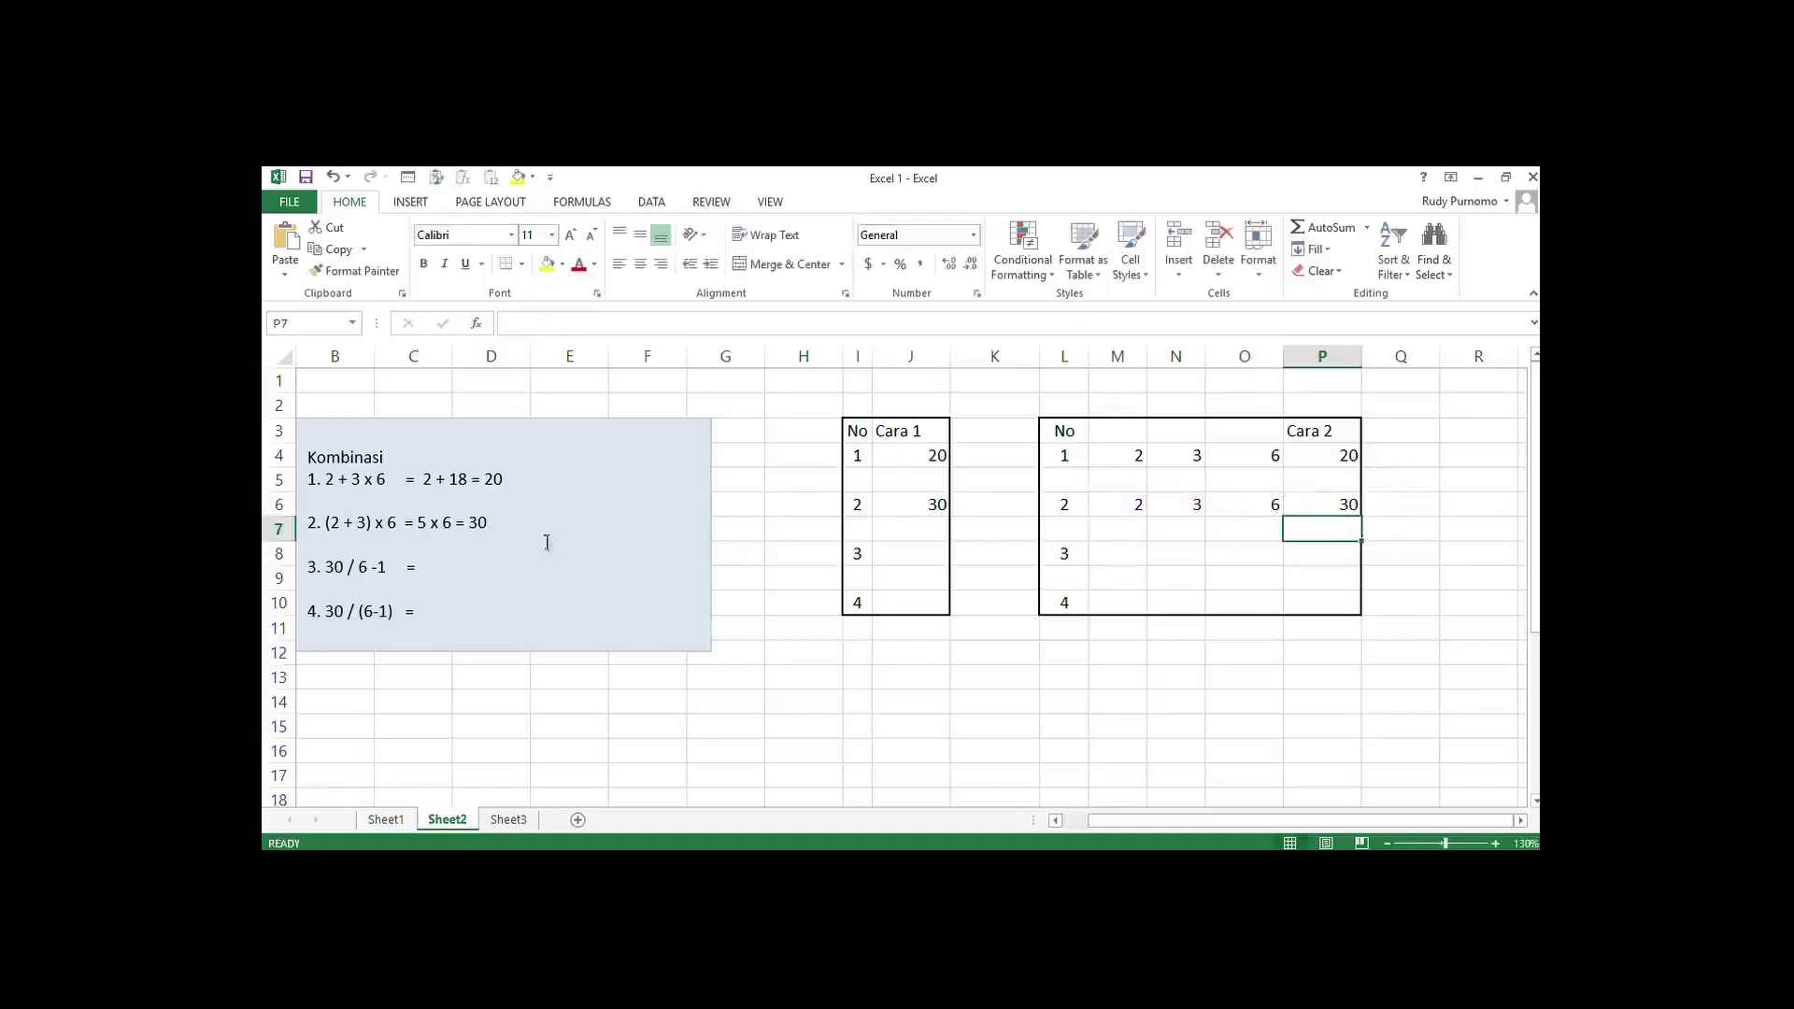
Type '5 -1 = 4' and '30/(5) = 6' after Kombinasi exercises 3 and 4.
click(473, 570)
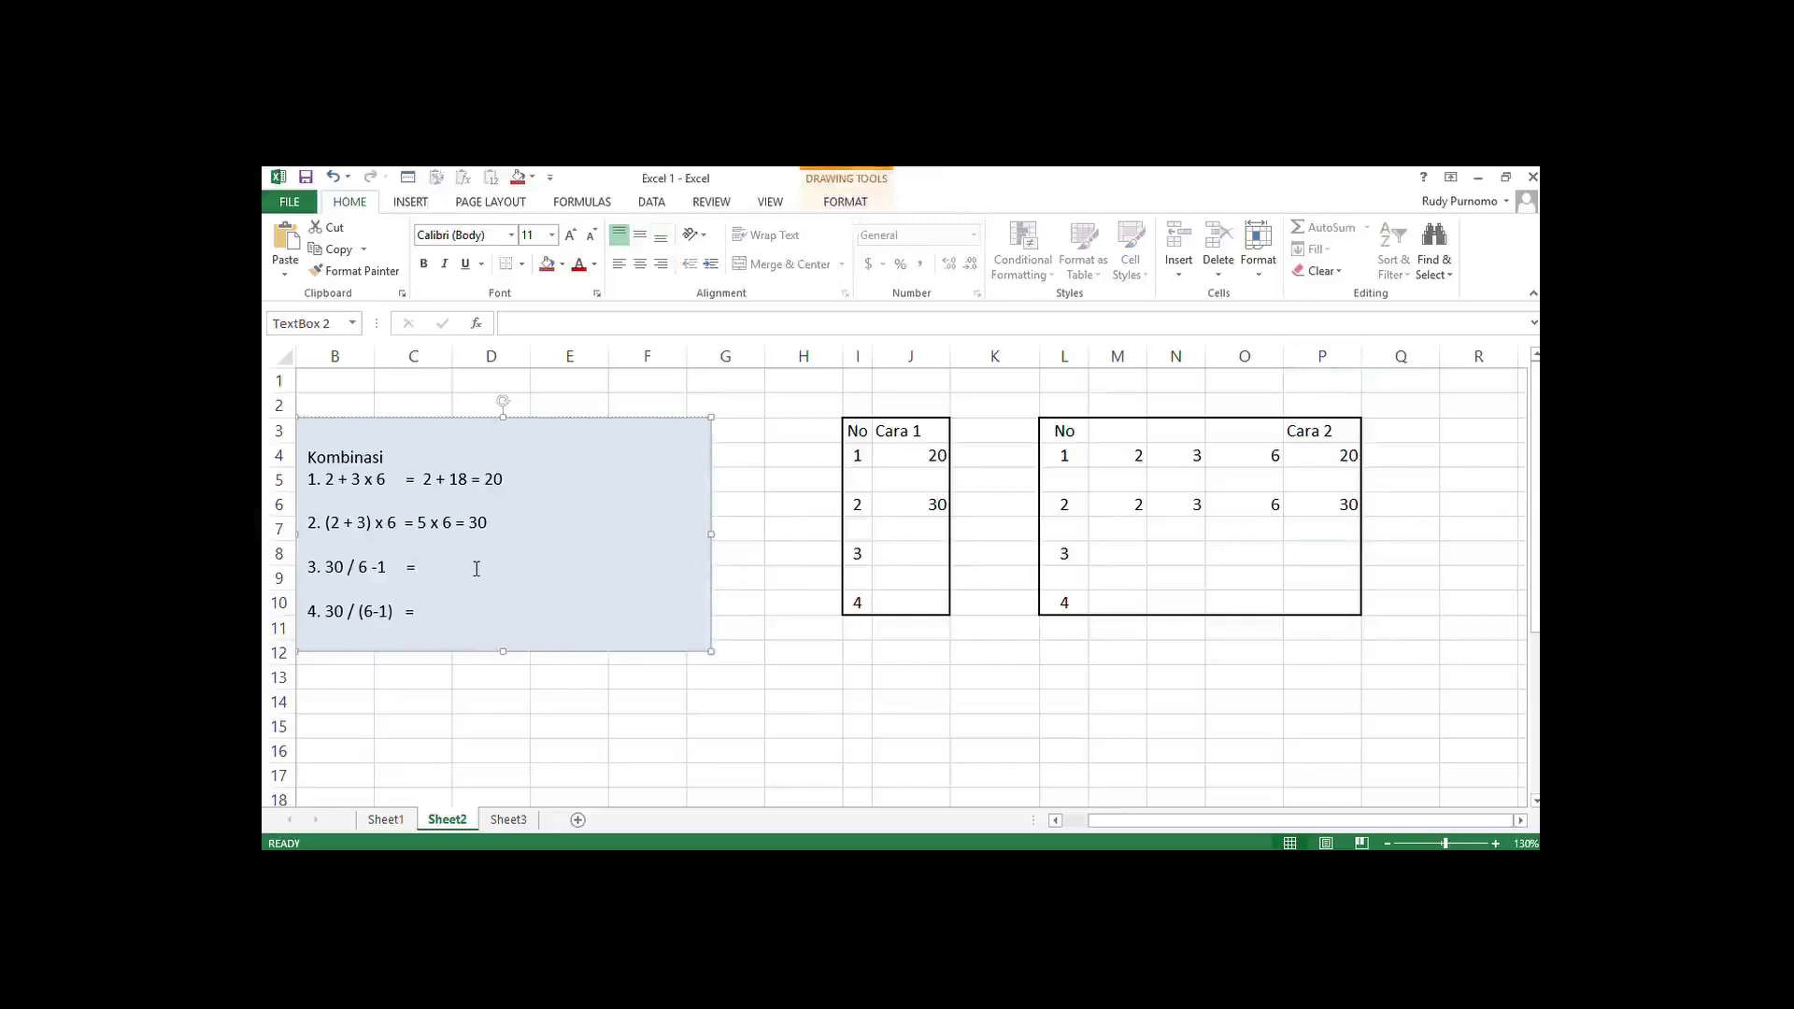
text(5)
text( -)
text(1)
text( = 4)
text(30)
text(/)
text(()
text(5))
text(= )
text(6)
click(795, 548)
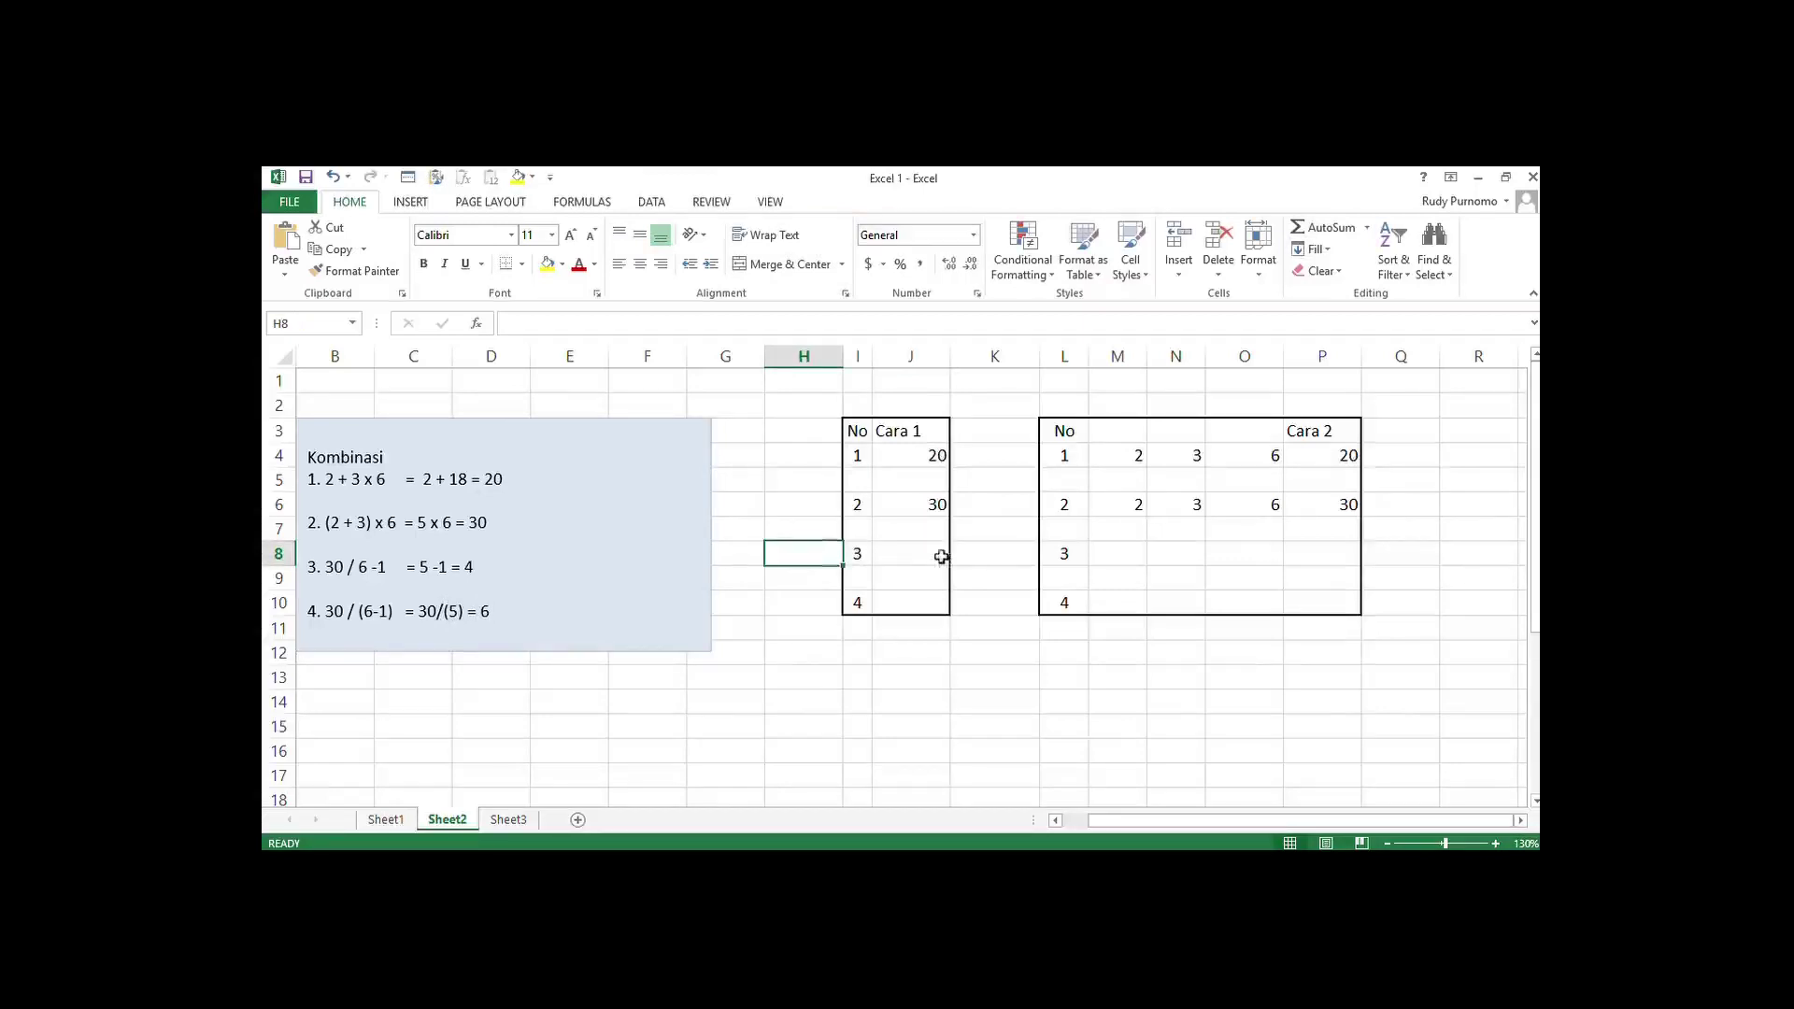
Enter =30/6-1 in J8 and =30/(6-1) in J10, giving 4 and 6.
click(940, 551)
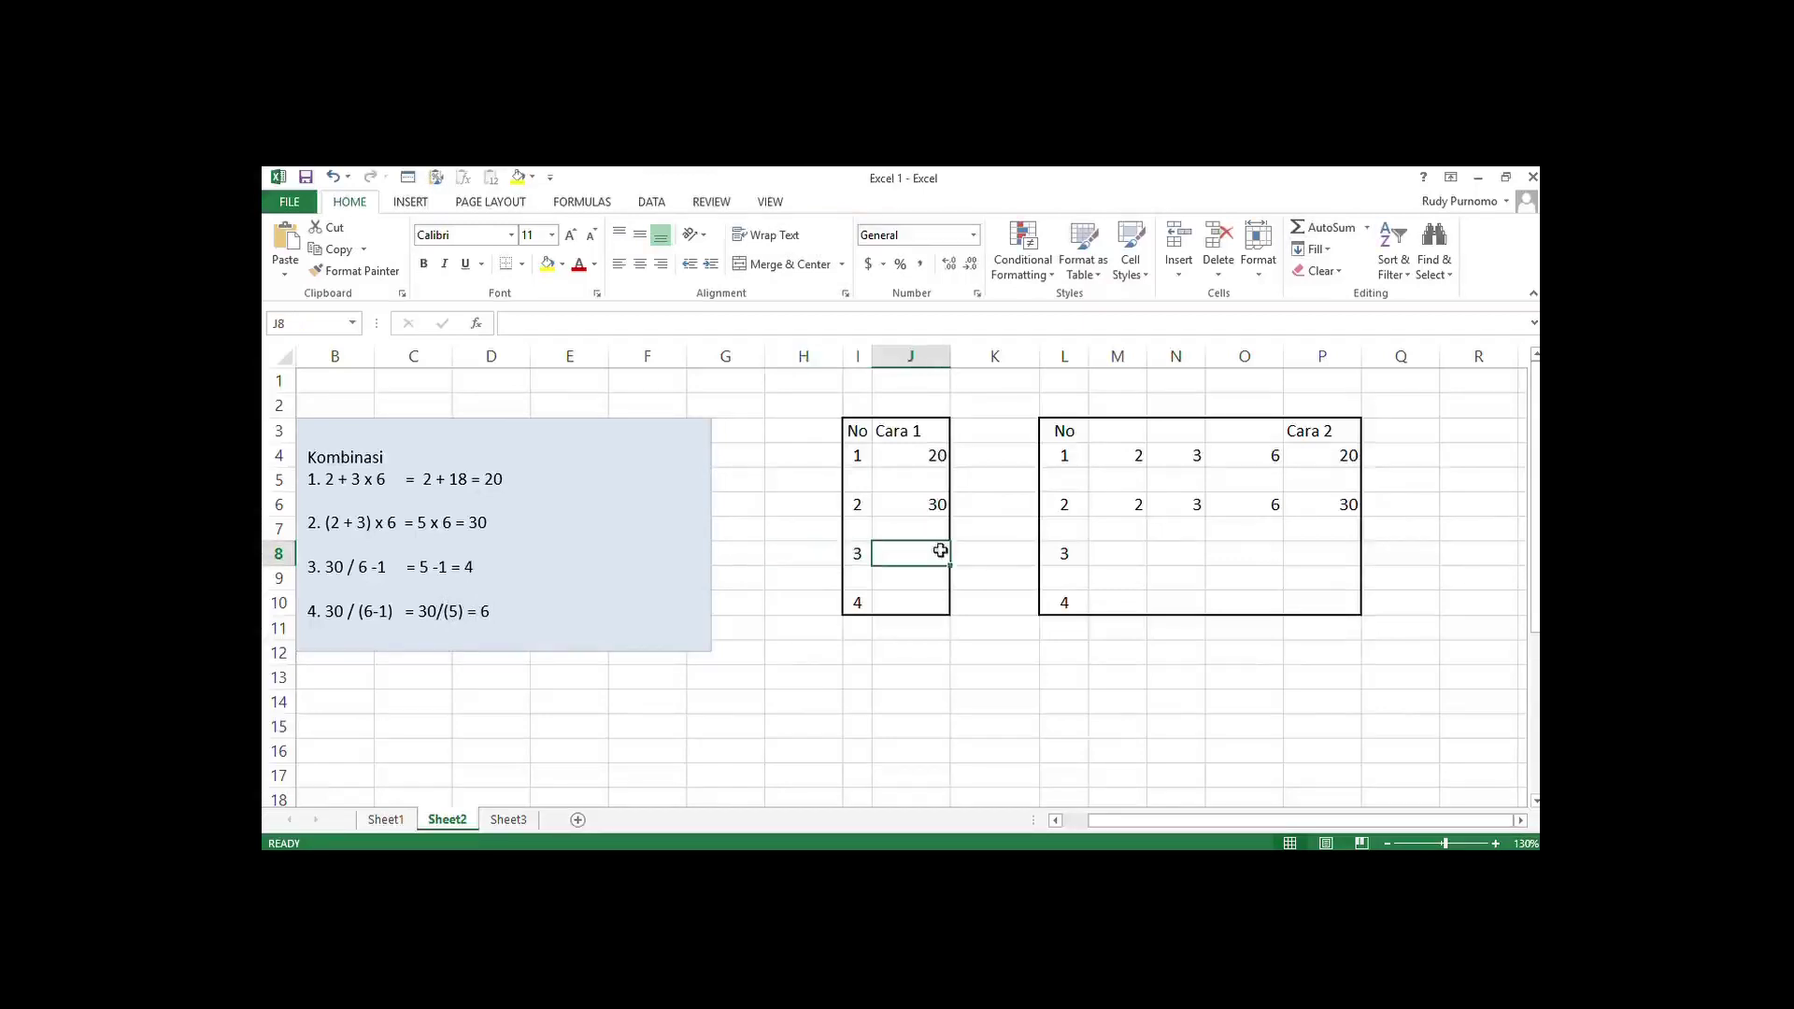
text(=)
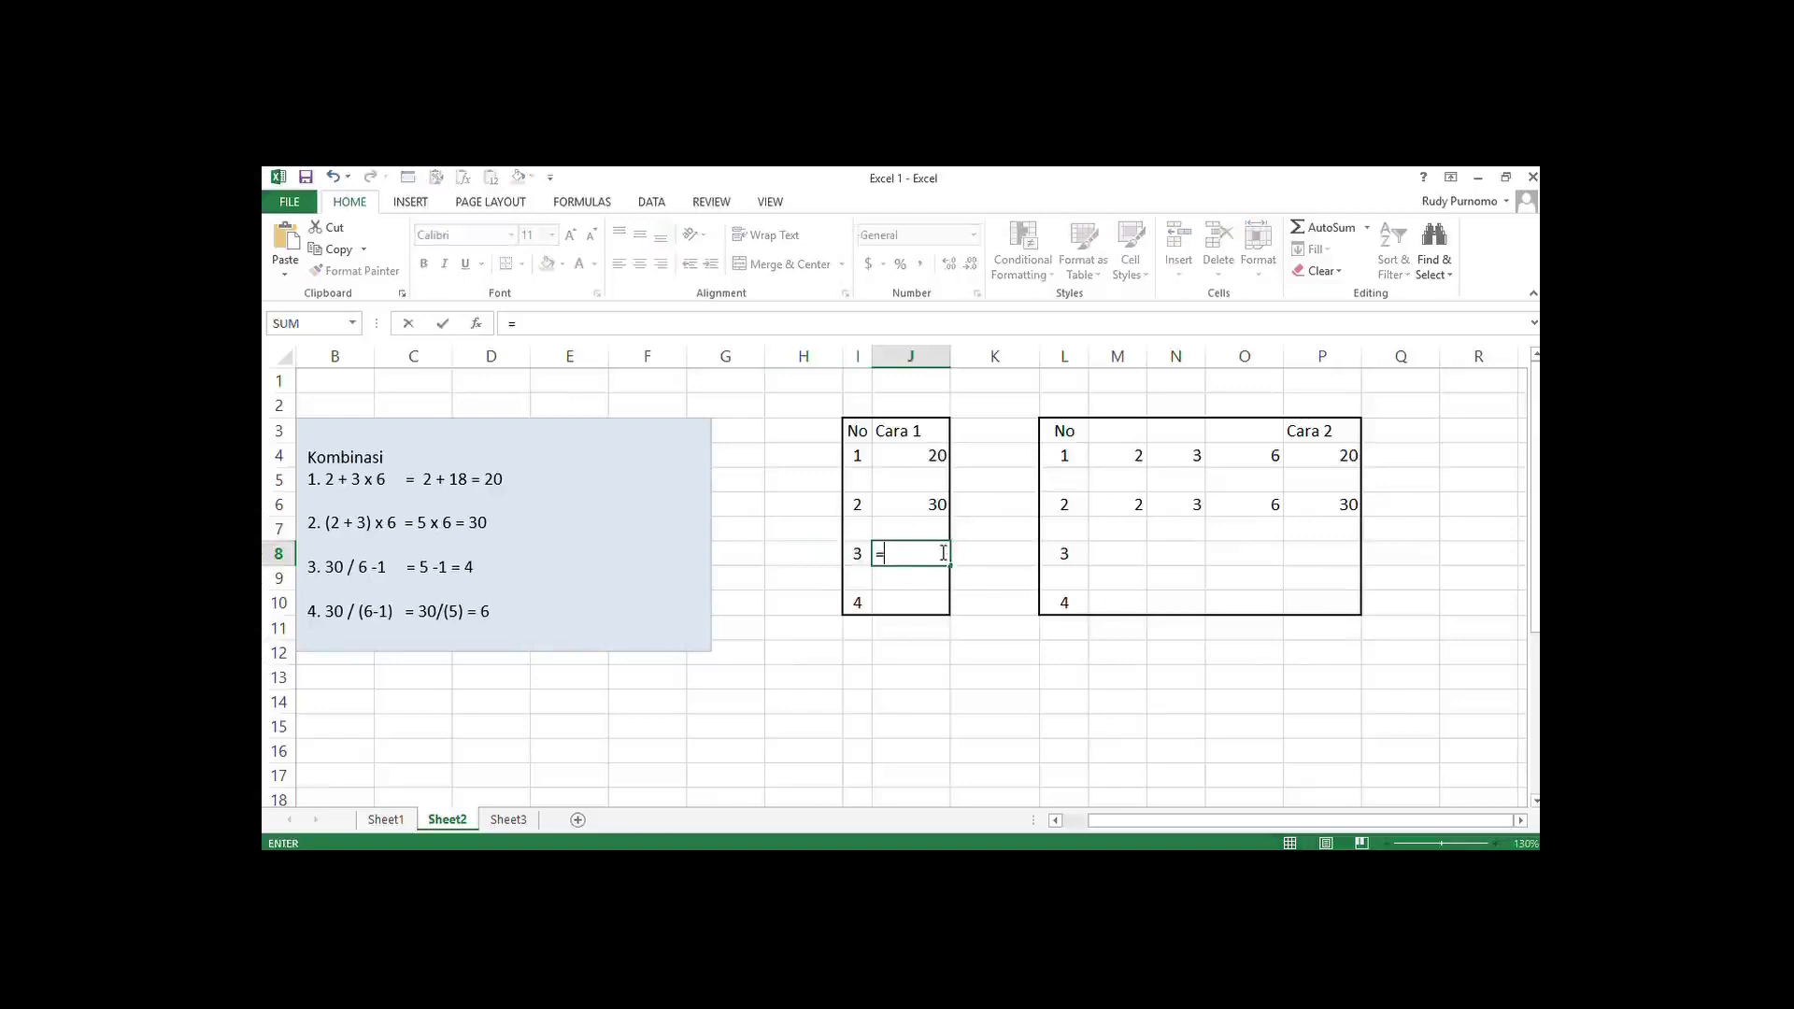
text(30/6)
text(-1)
key(Return)
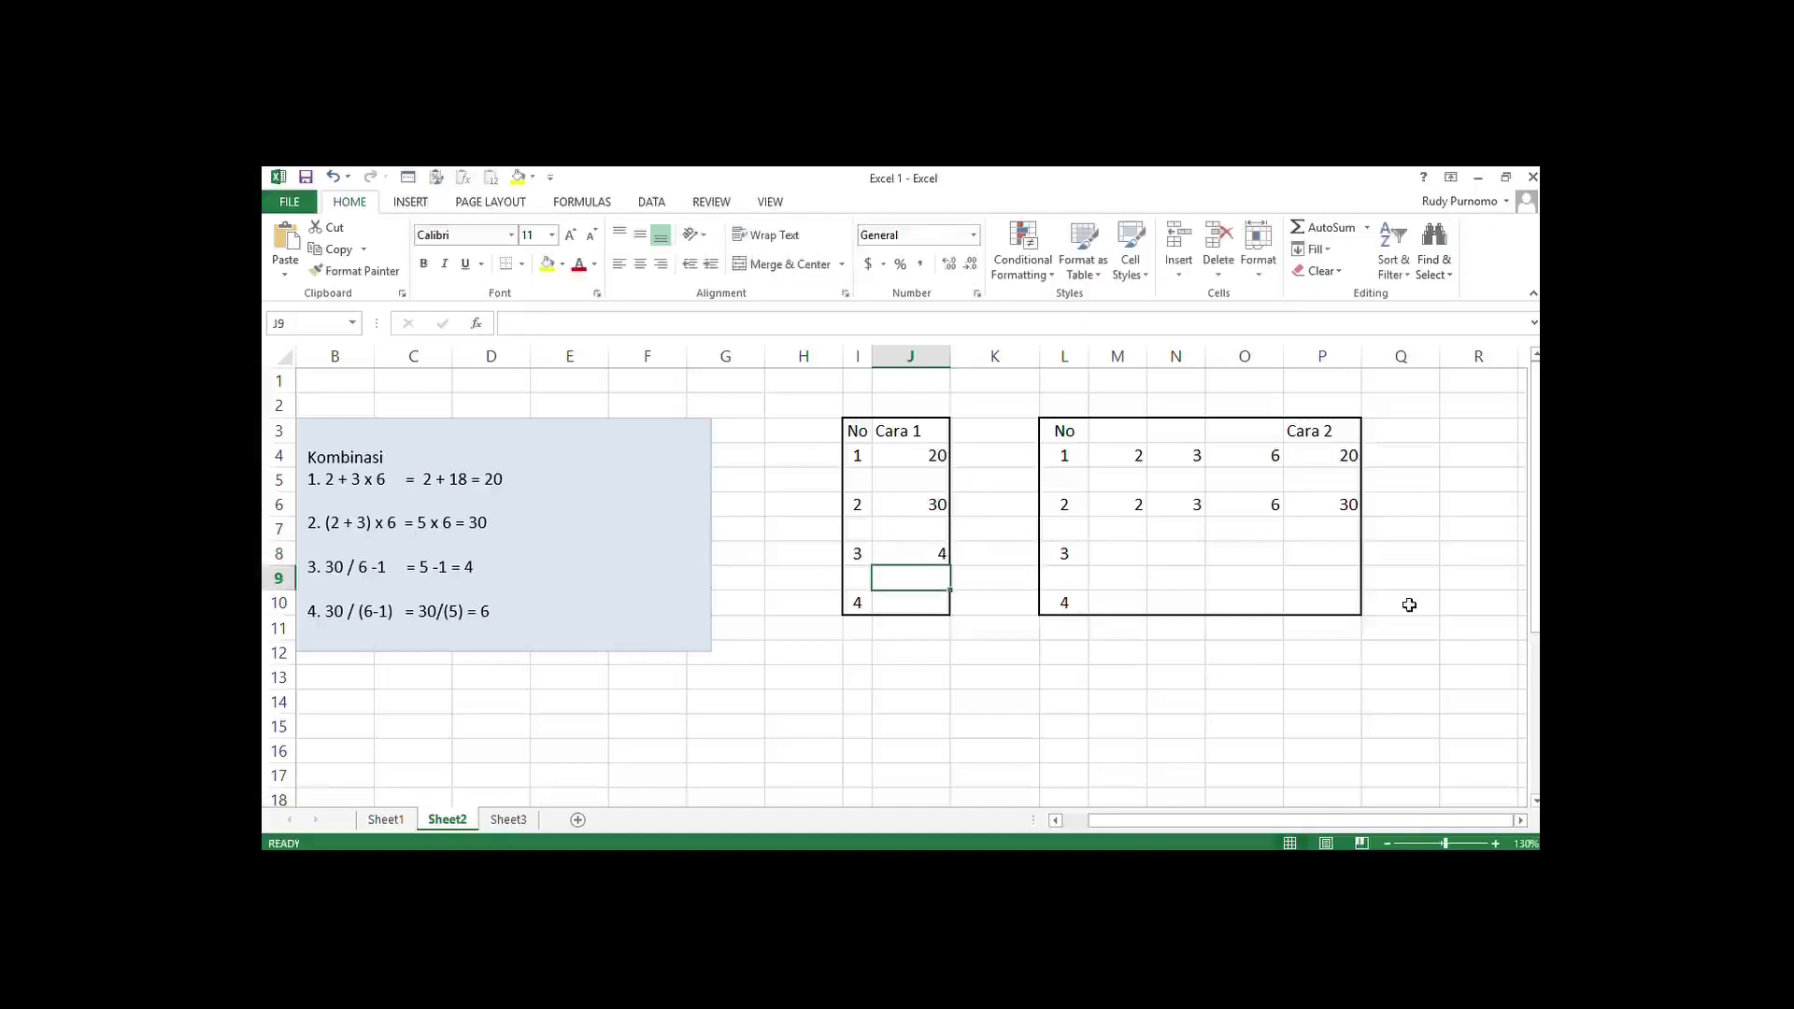
key(Down)
text(=30/(6-1))
key(Return)
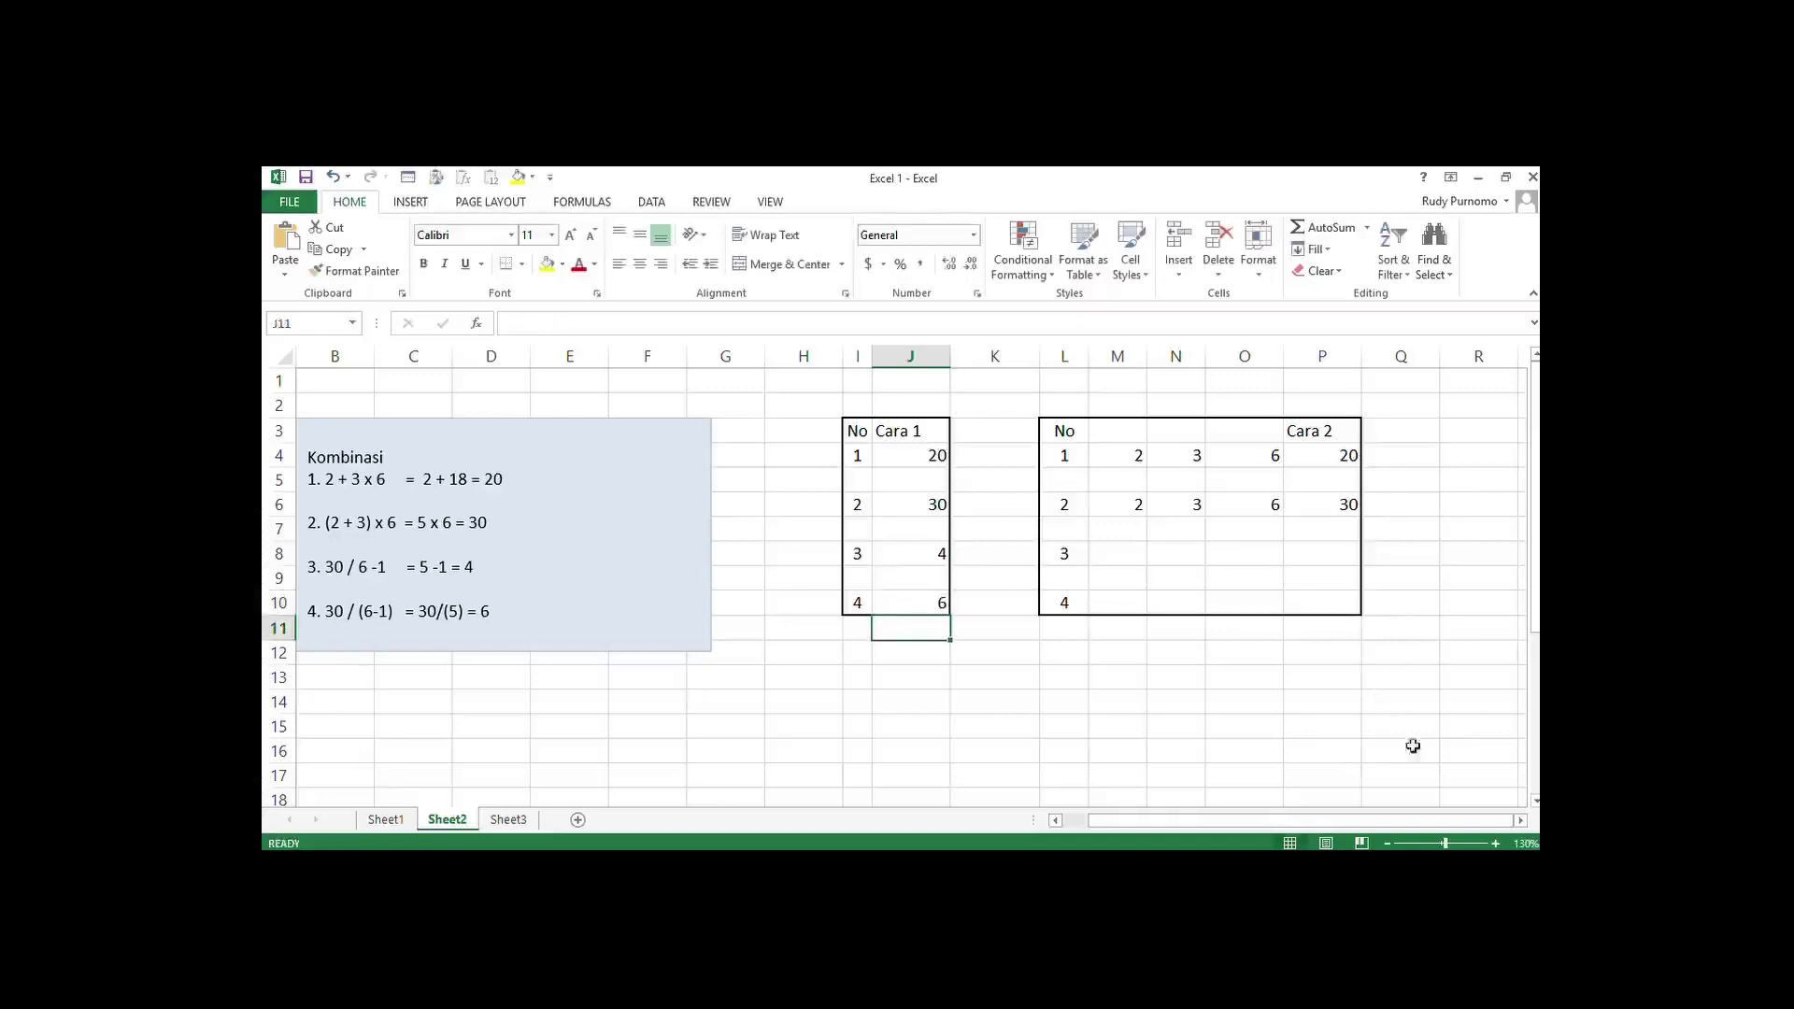
click(1126, 561)
Enter exercise 3's numbers 30, 6 and 1 into M8:O8.
text(30)
click(1156, 561)
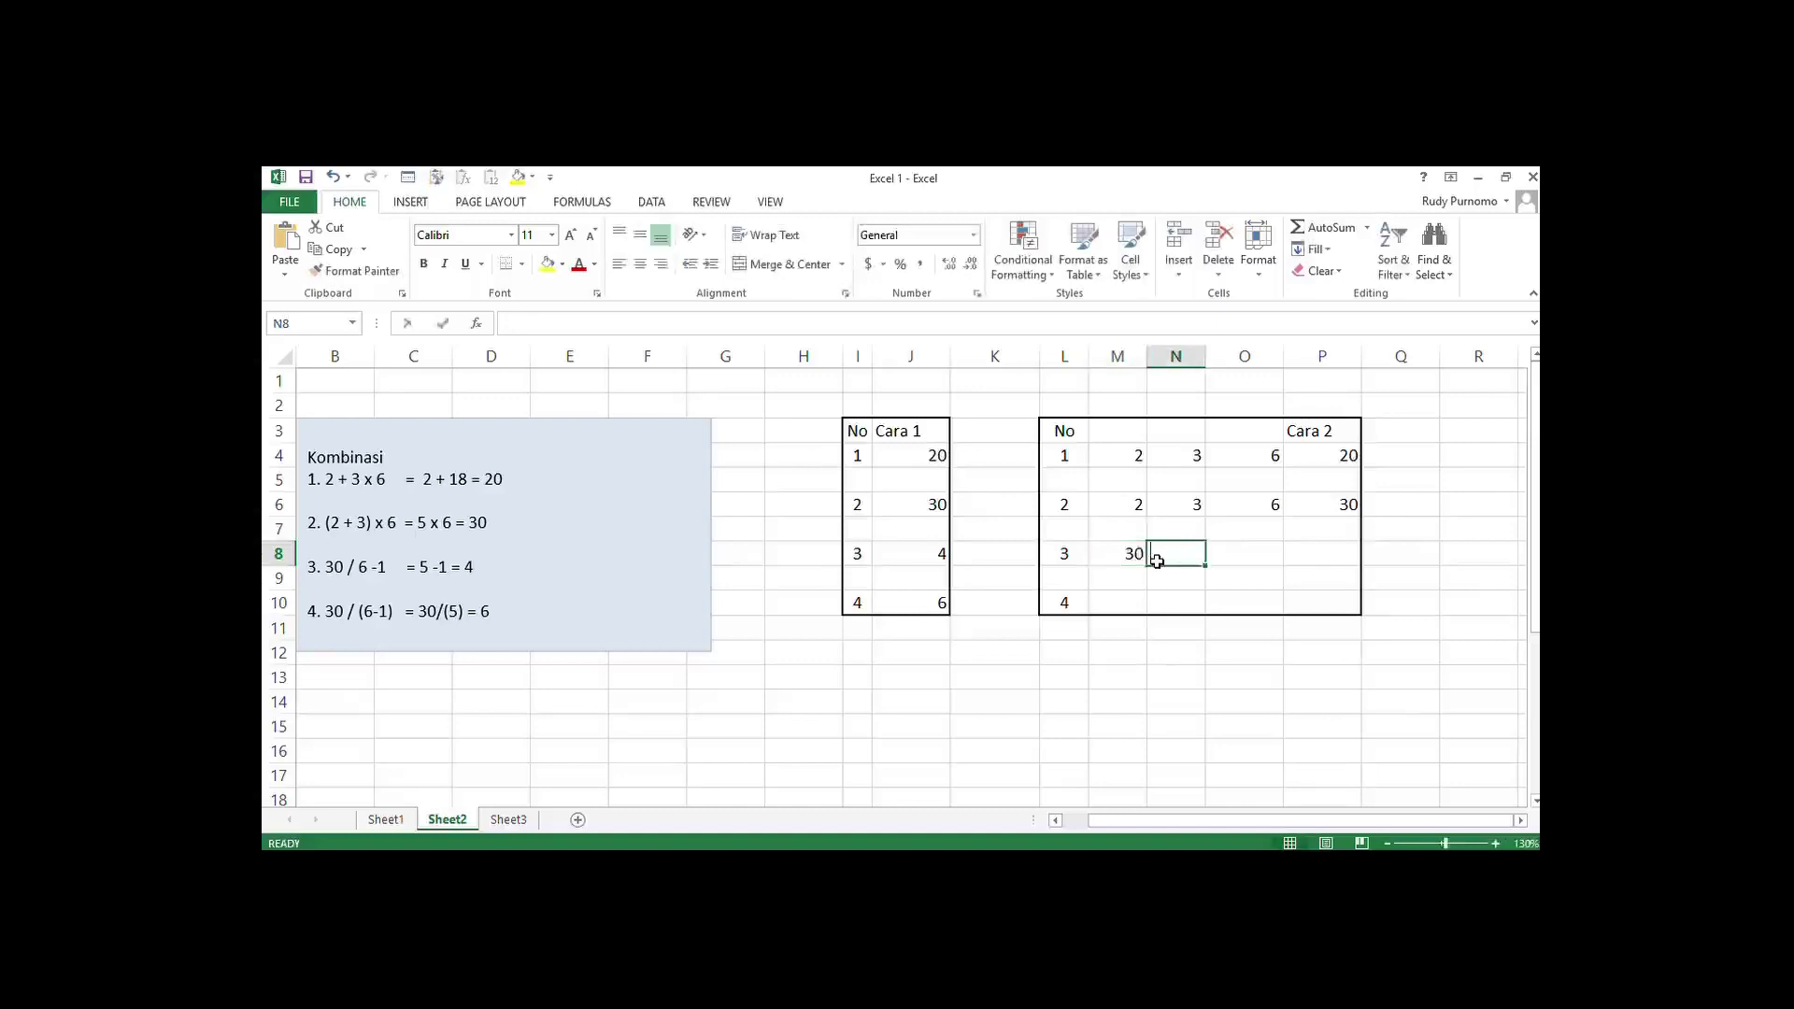
text(6)
key(Tab)
text(1)
key(Left)
key(Left)
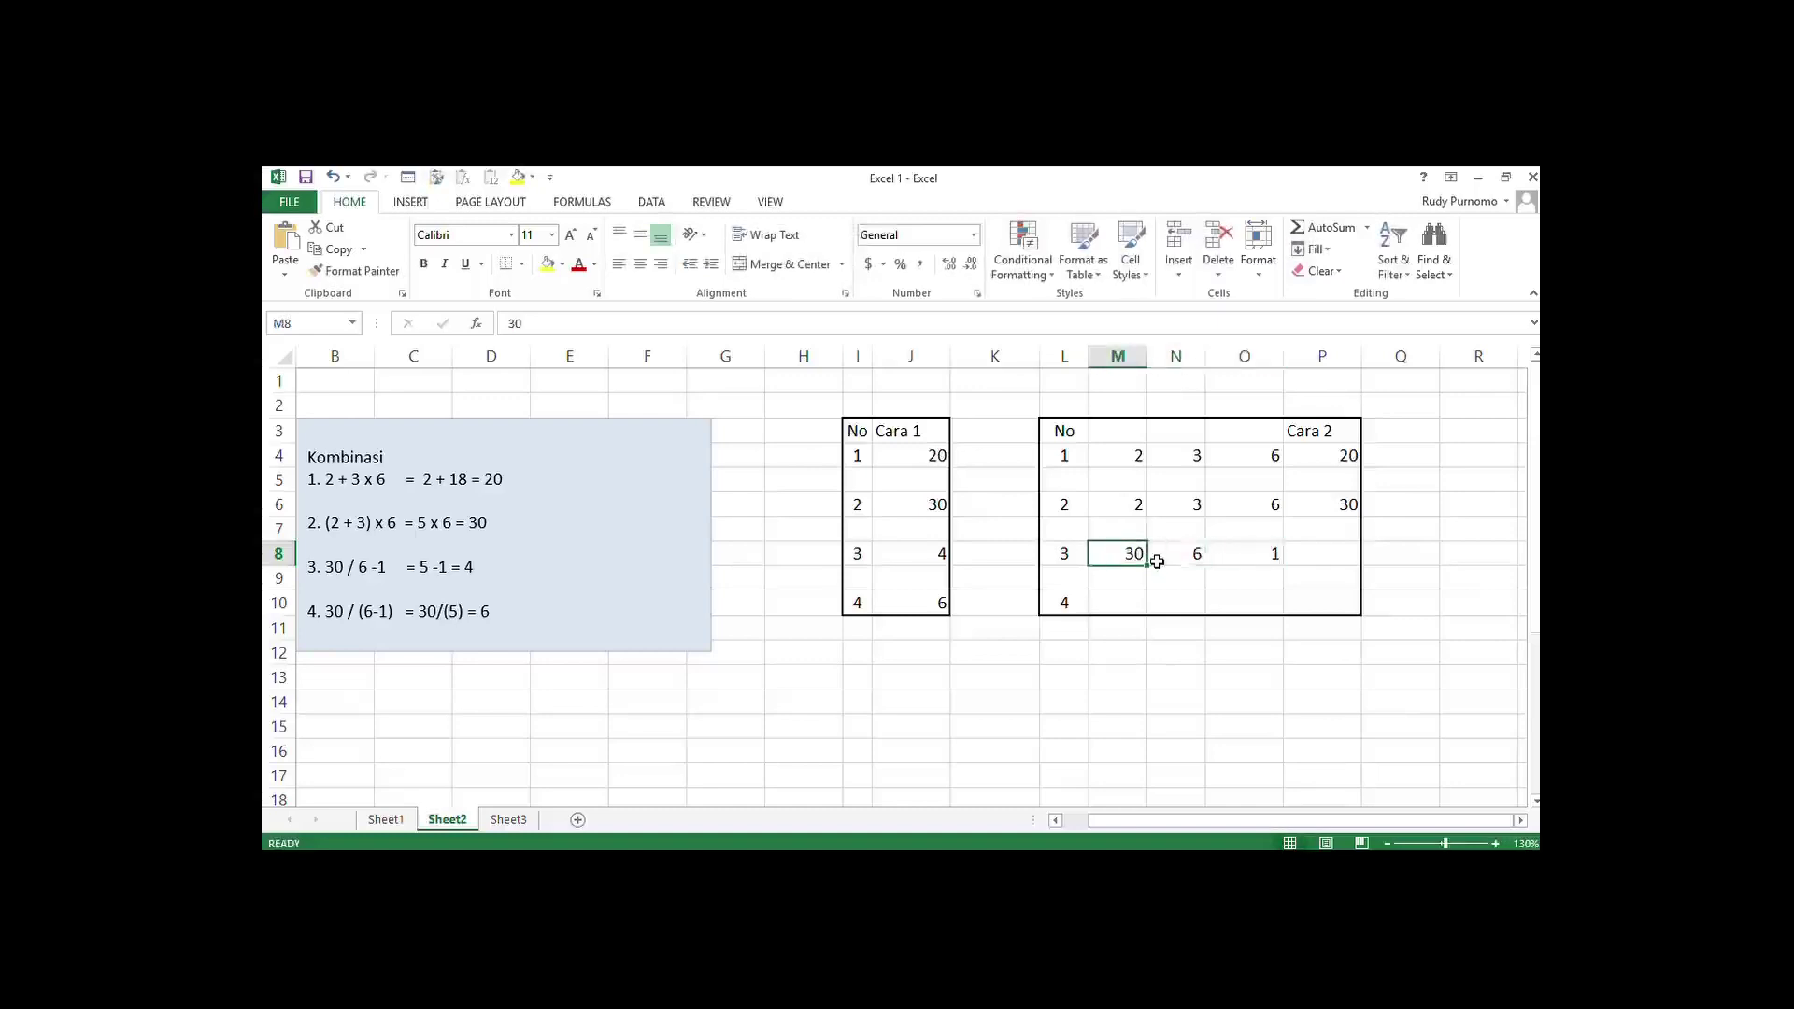
key(shift+Right)
key(shift+Right)
Enter exercise 4's numbers 30, 6 and 1 into M10:O10.
click(1133, 605)
text(30)
key(Tab)
text(6)
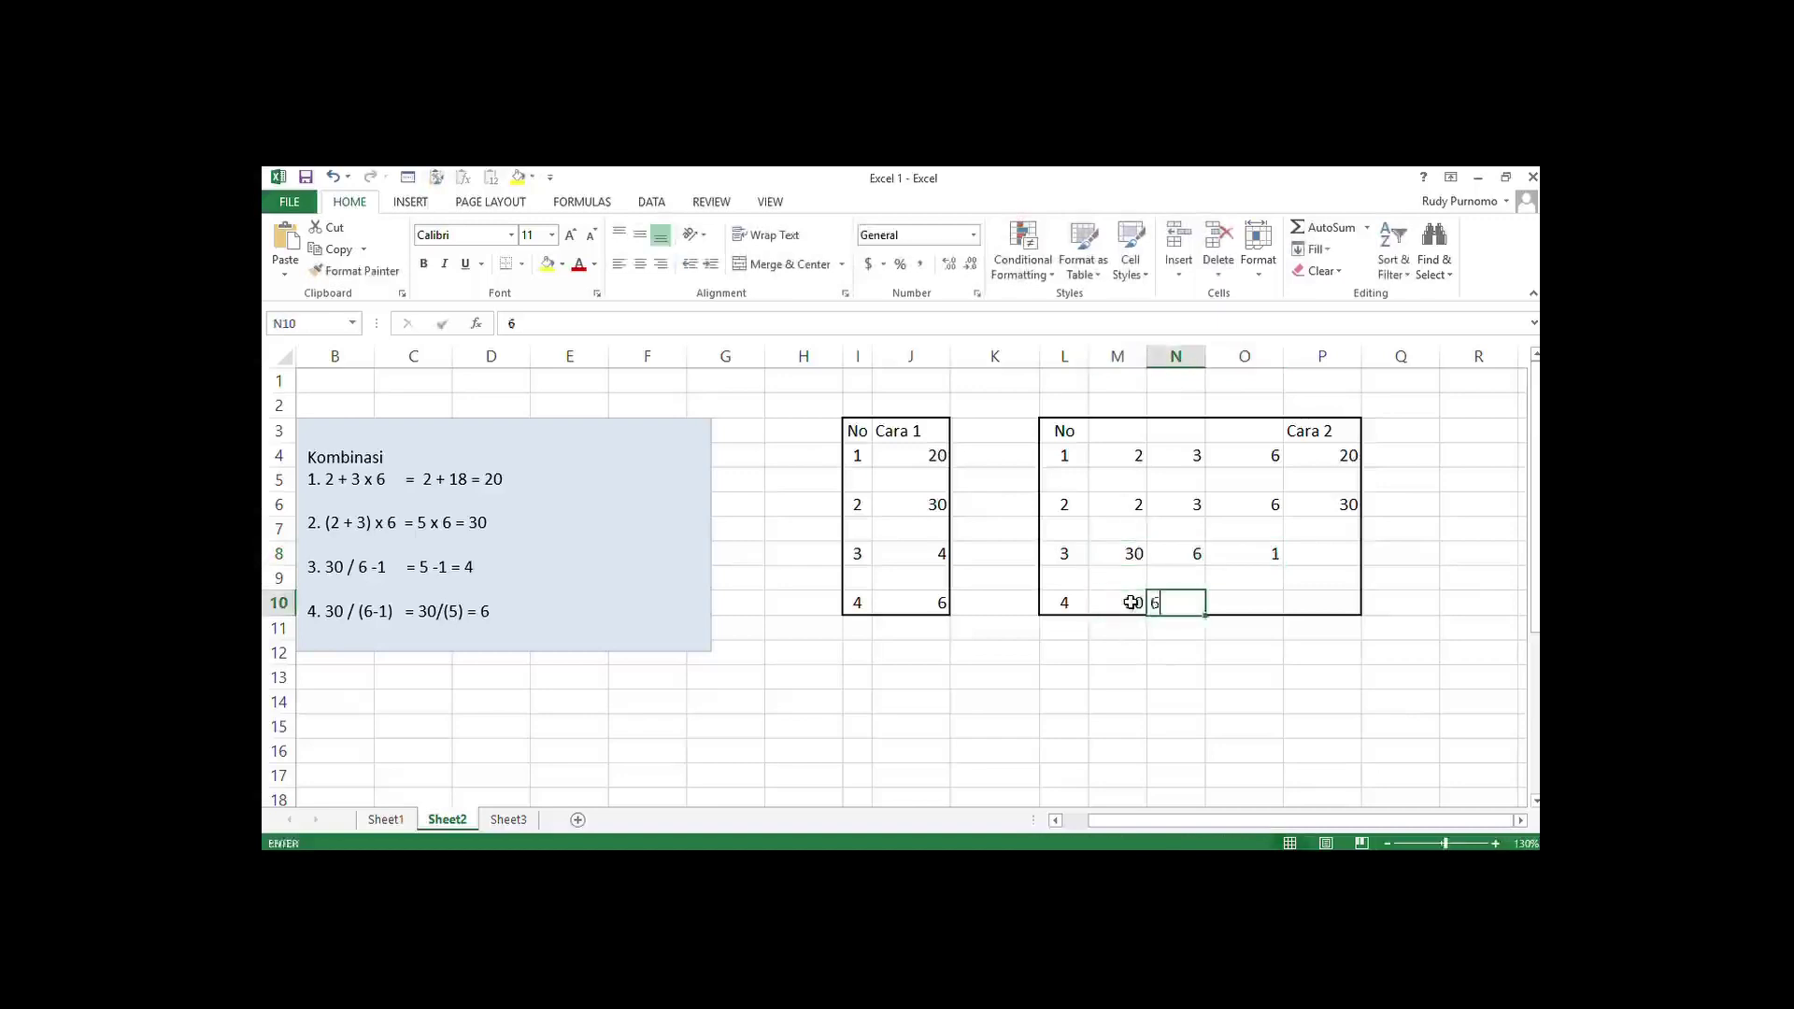
key(Tab)
text(1)
key(Tab)
Calculate exercise 3's result in P8 with the formula =M8/N8-O8, giving 4.
key(Up)
key(Up)
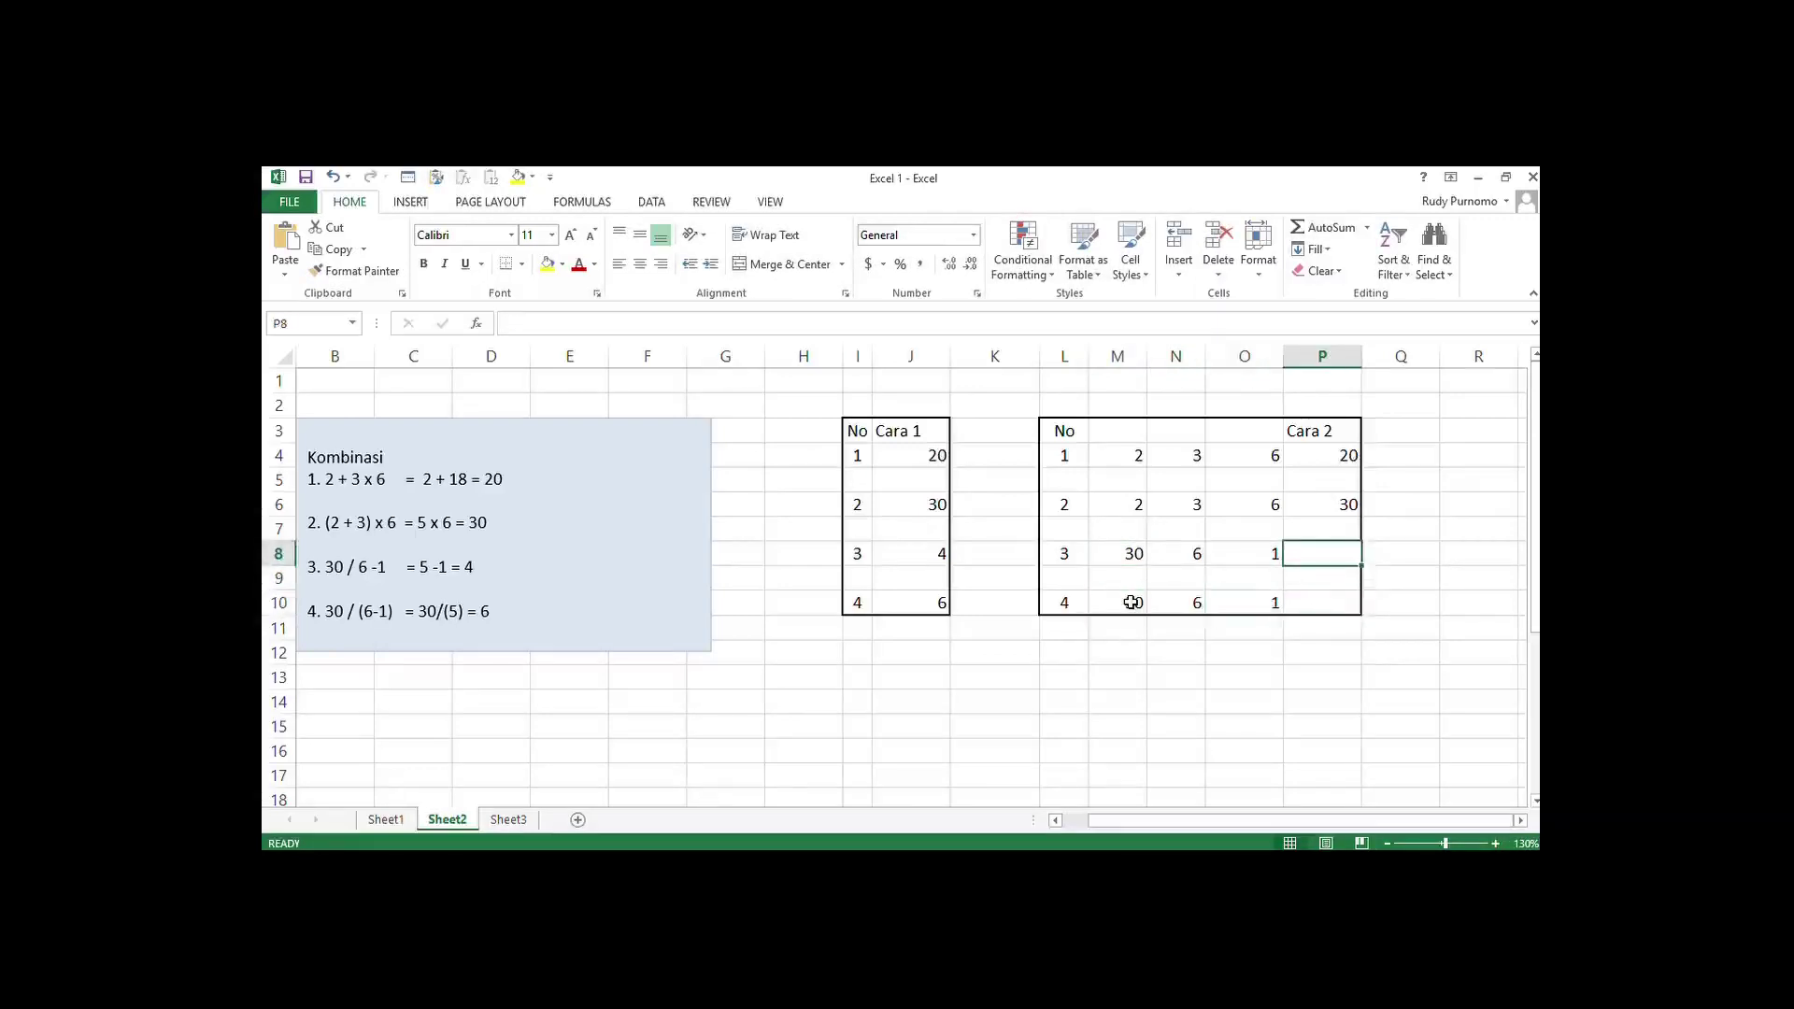
text(=)
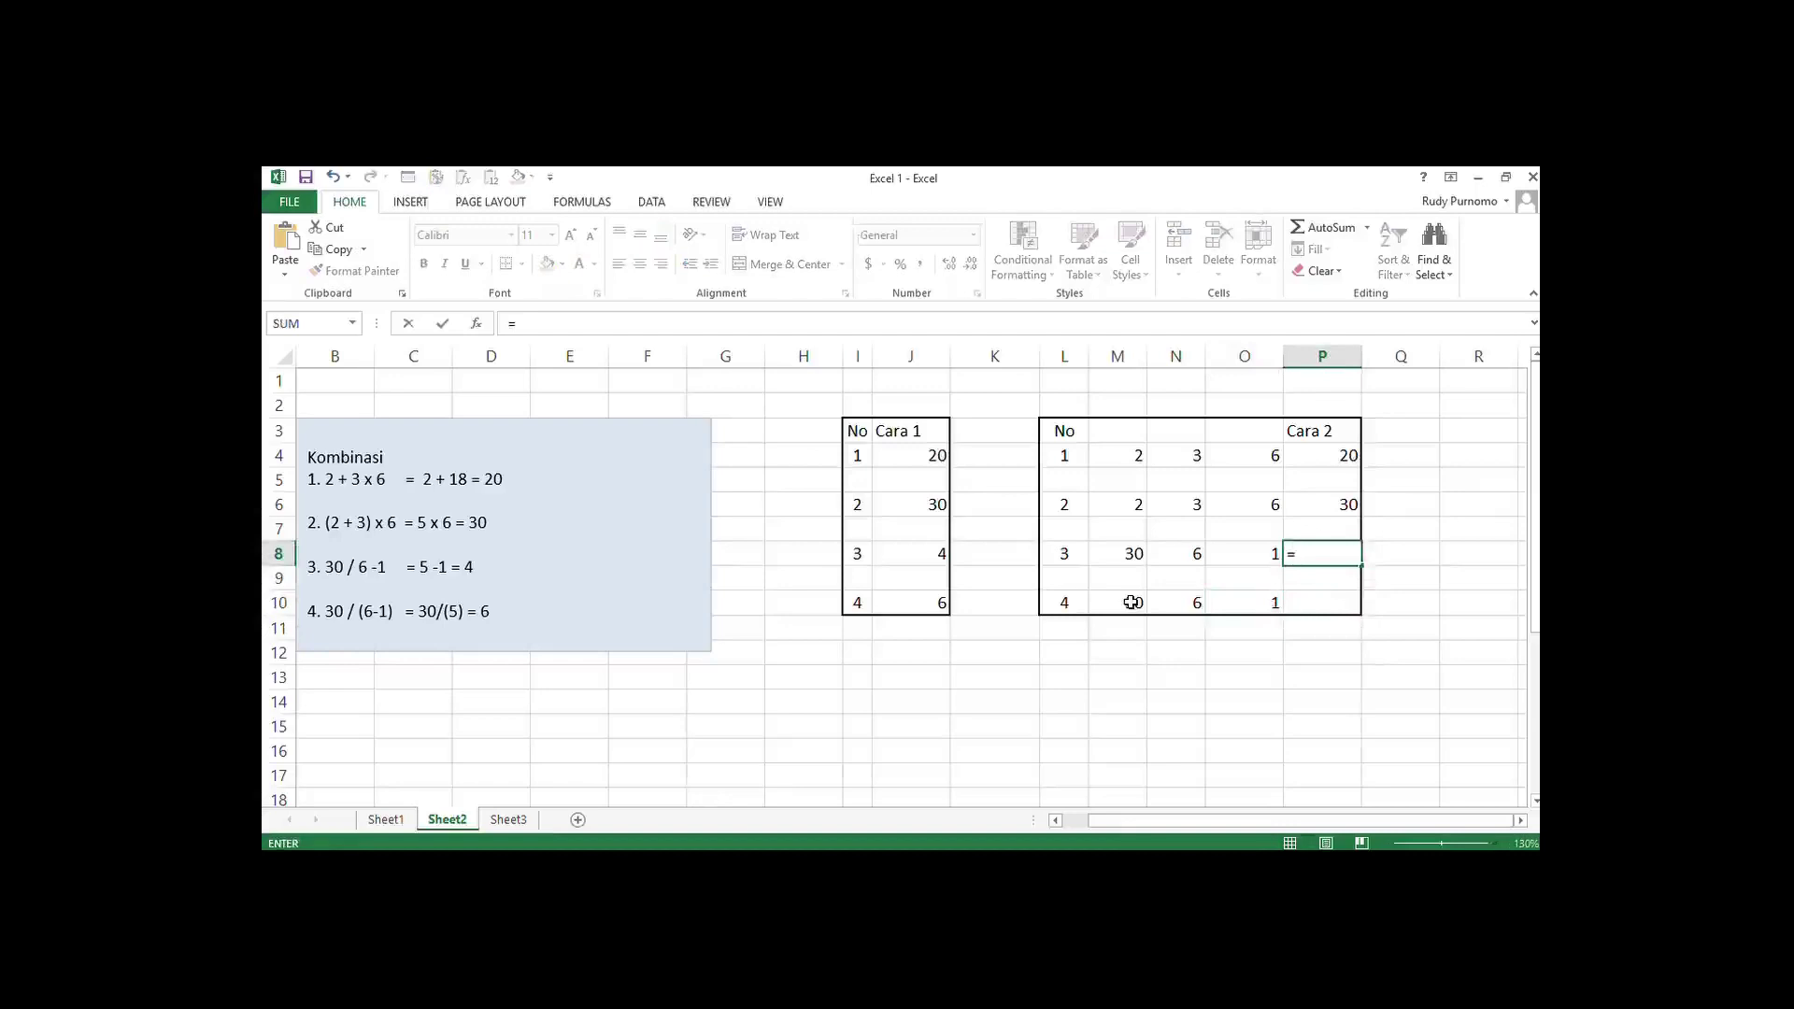
click(1126, 556)
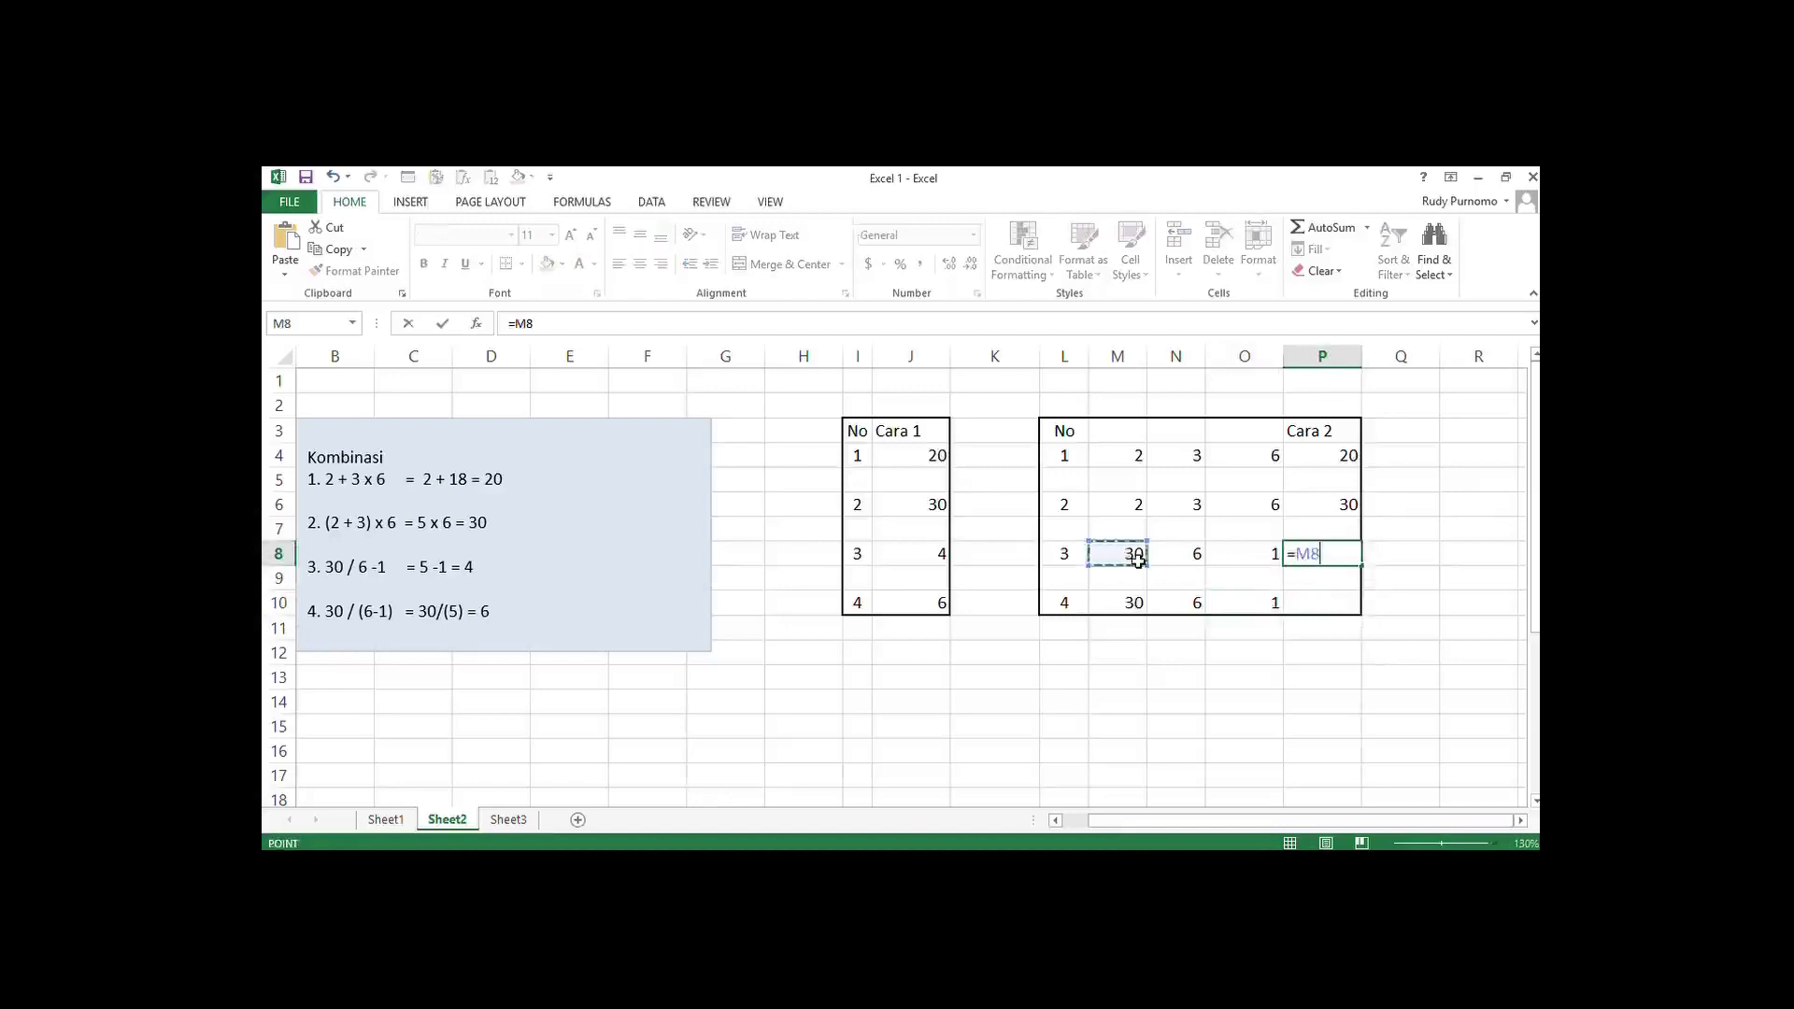
text(/)
click(1175, 560)
text(-)
click(1230, 557)
key(Return)
Calculate exercise 4's result in P10 with the formula =M10/(N10-O10).
click(1300, 598)
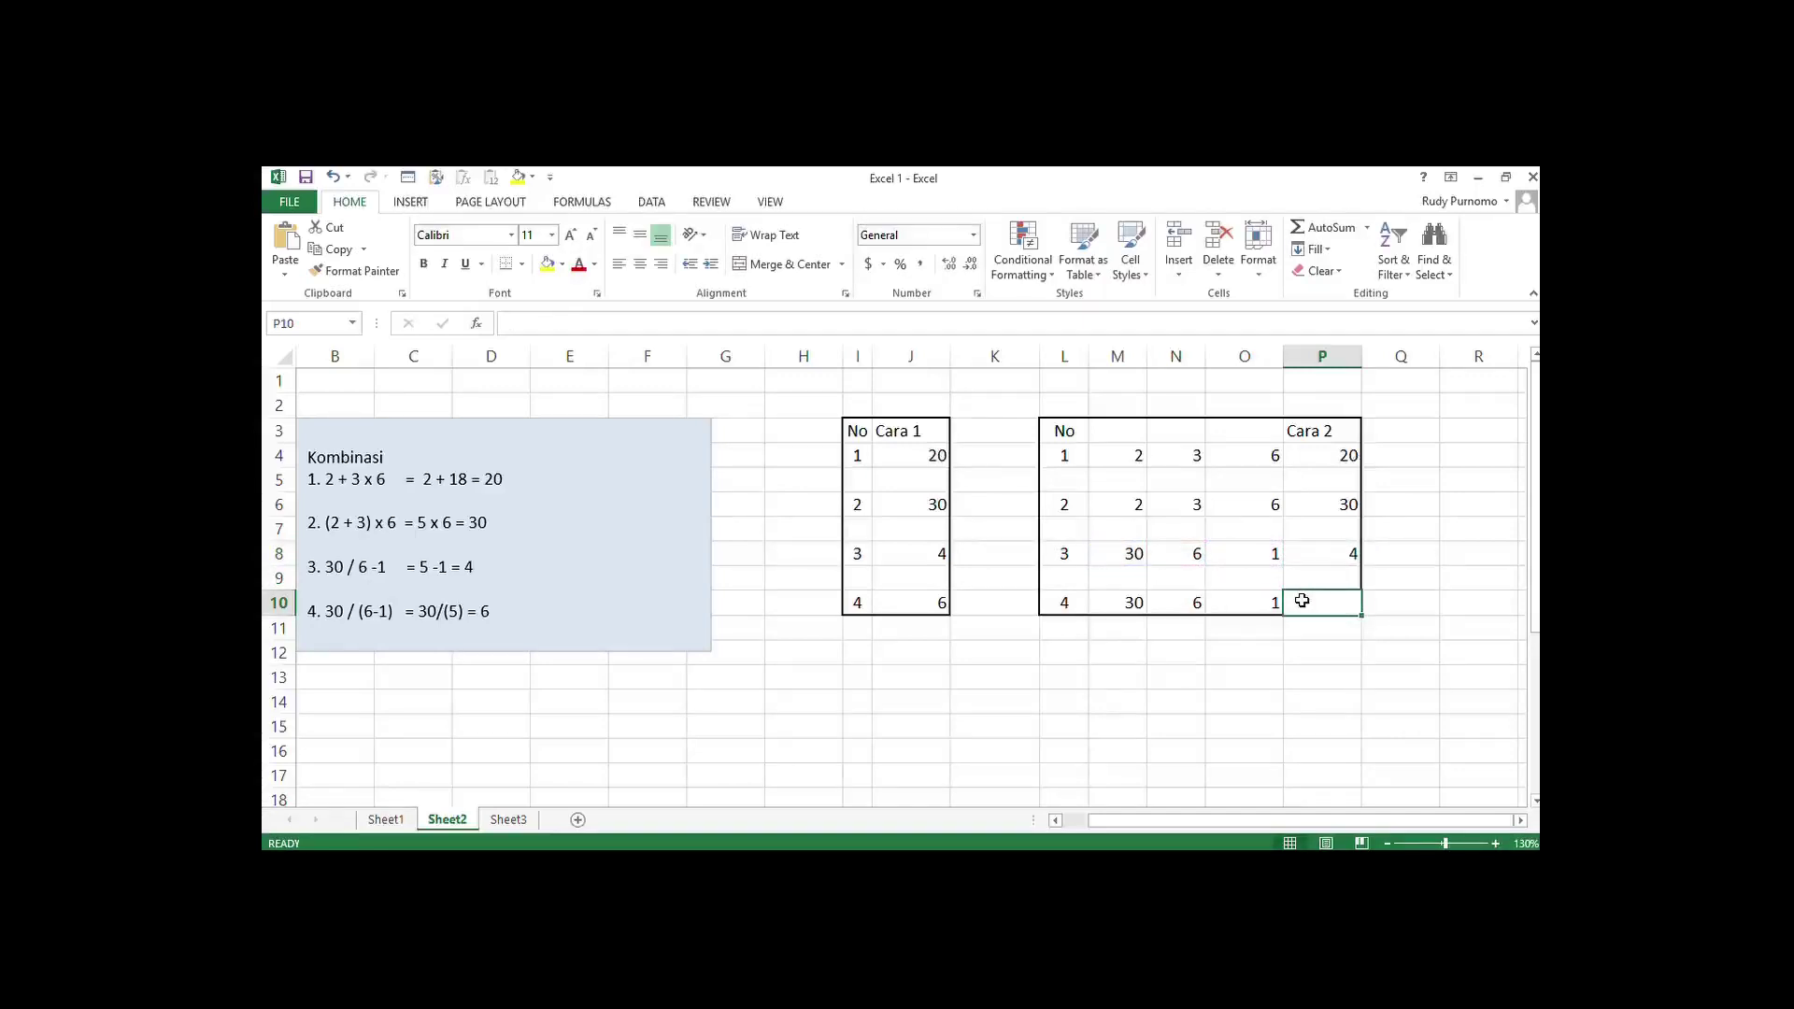
text(=)
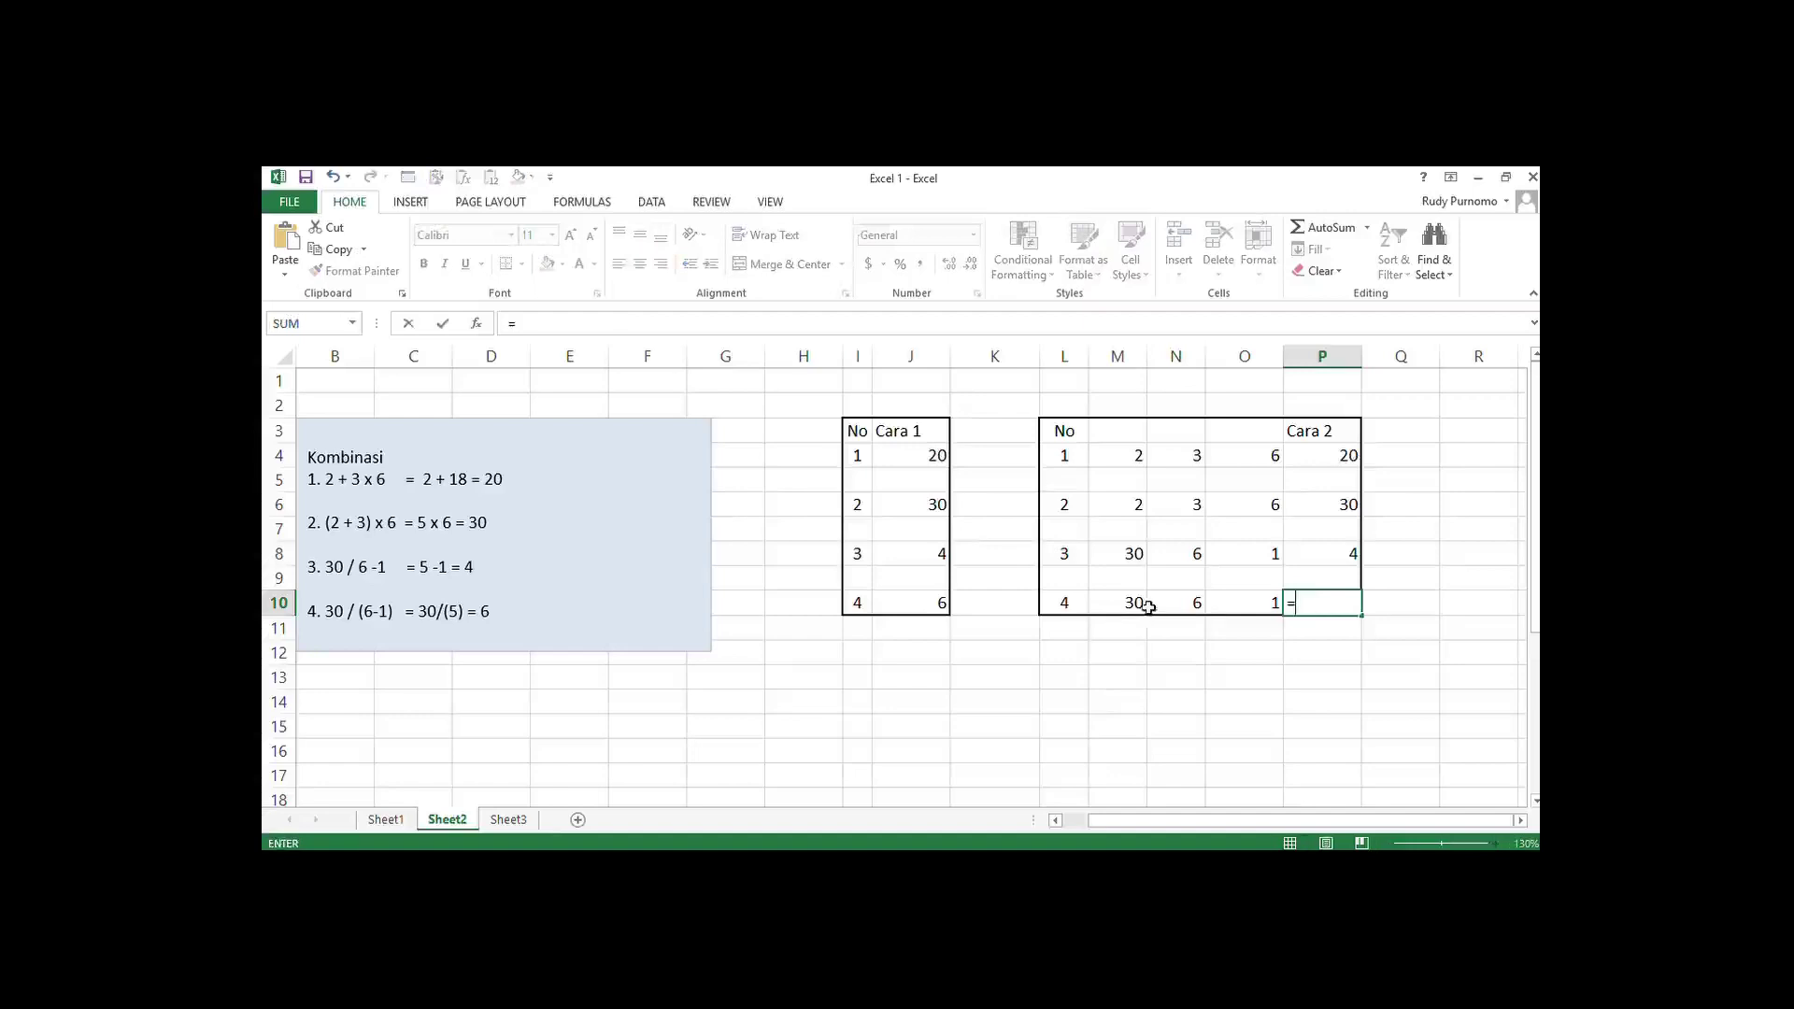
click(1117, 612)
text(/)
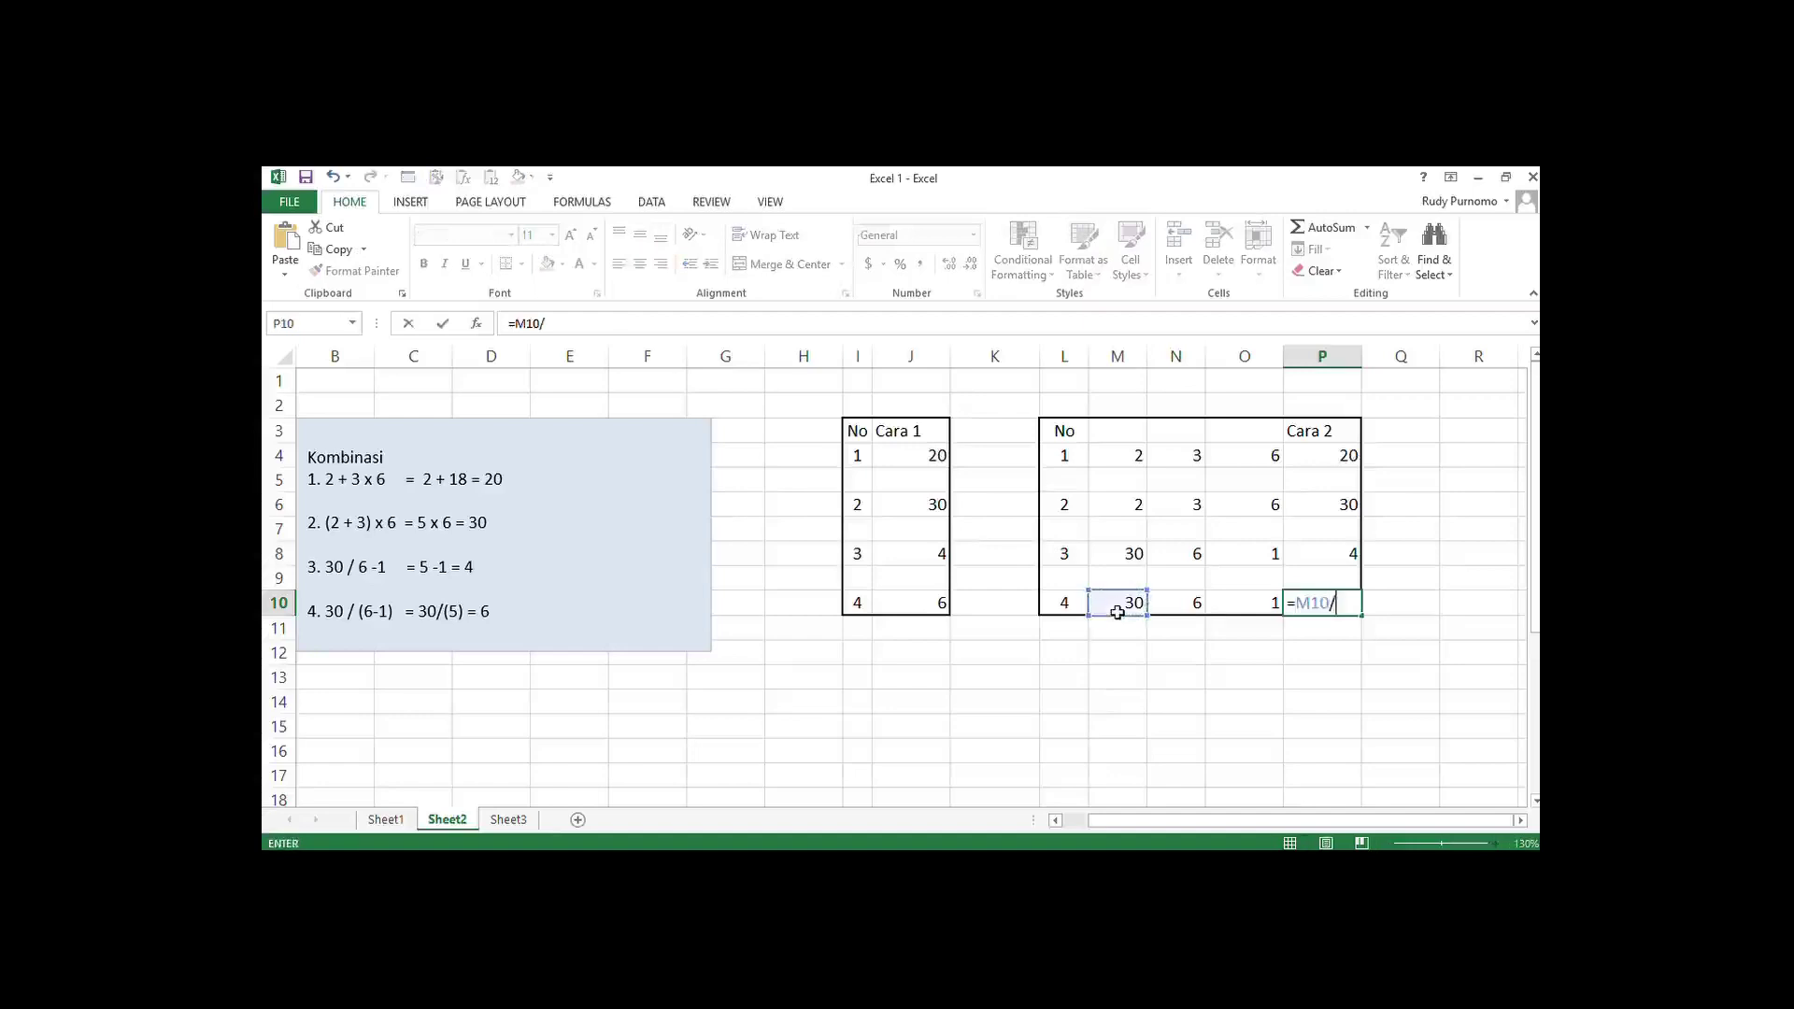
text(()
click(1173, 605)
text(-)
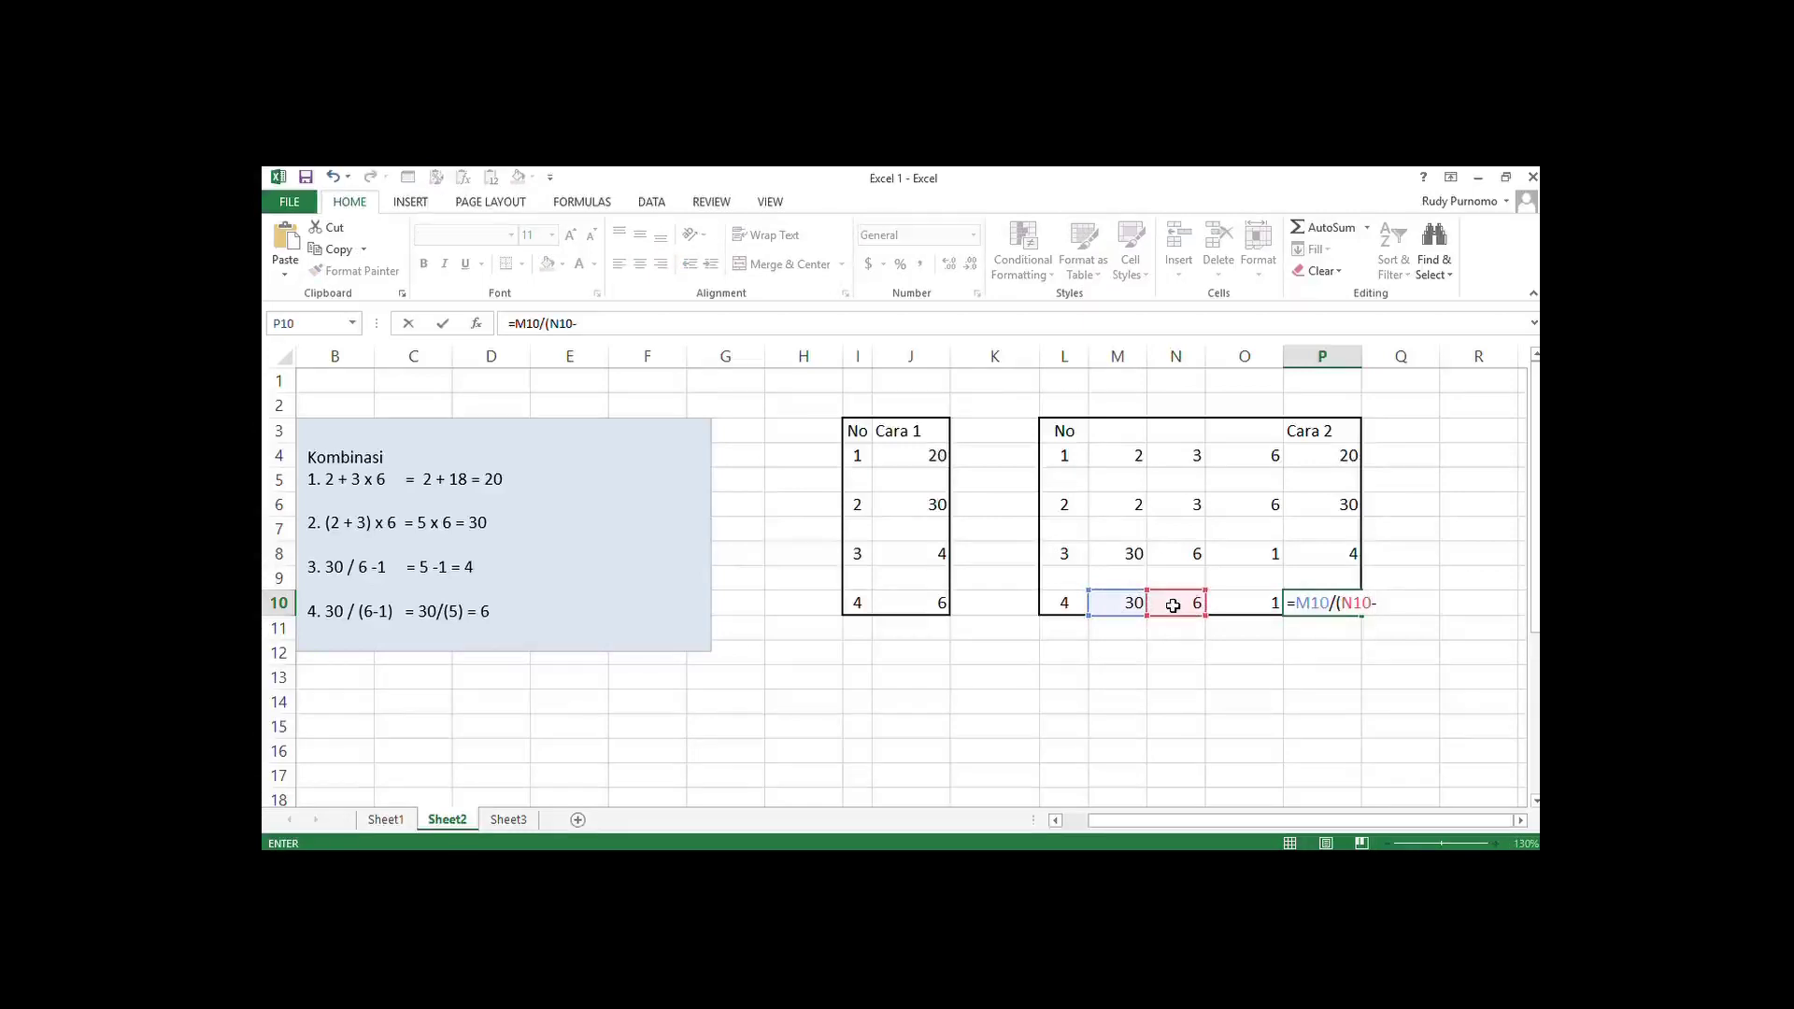
click(1227, 603)
text())
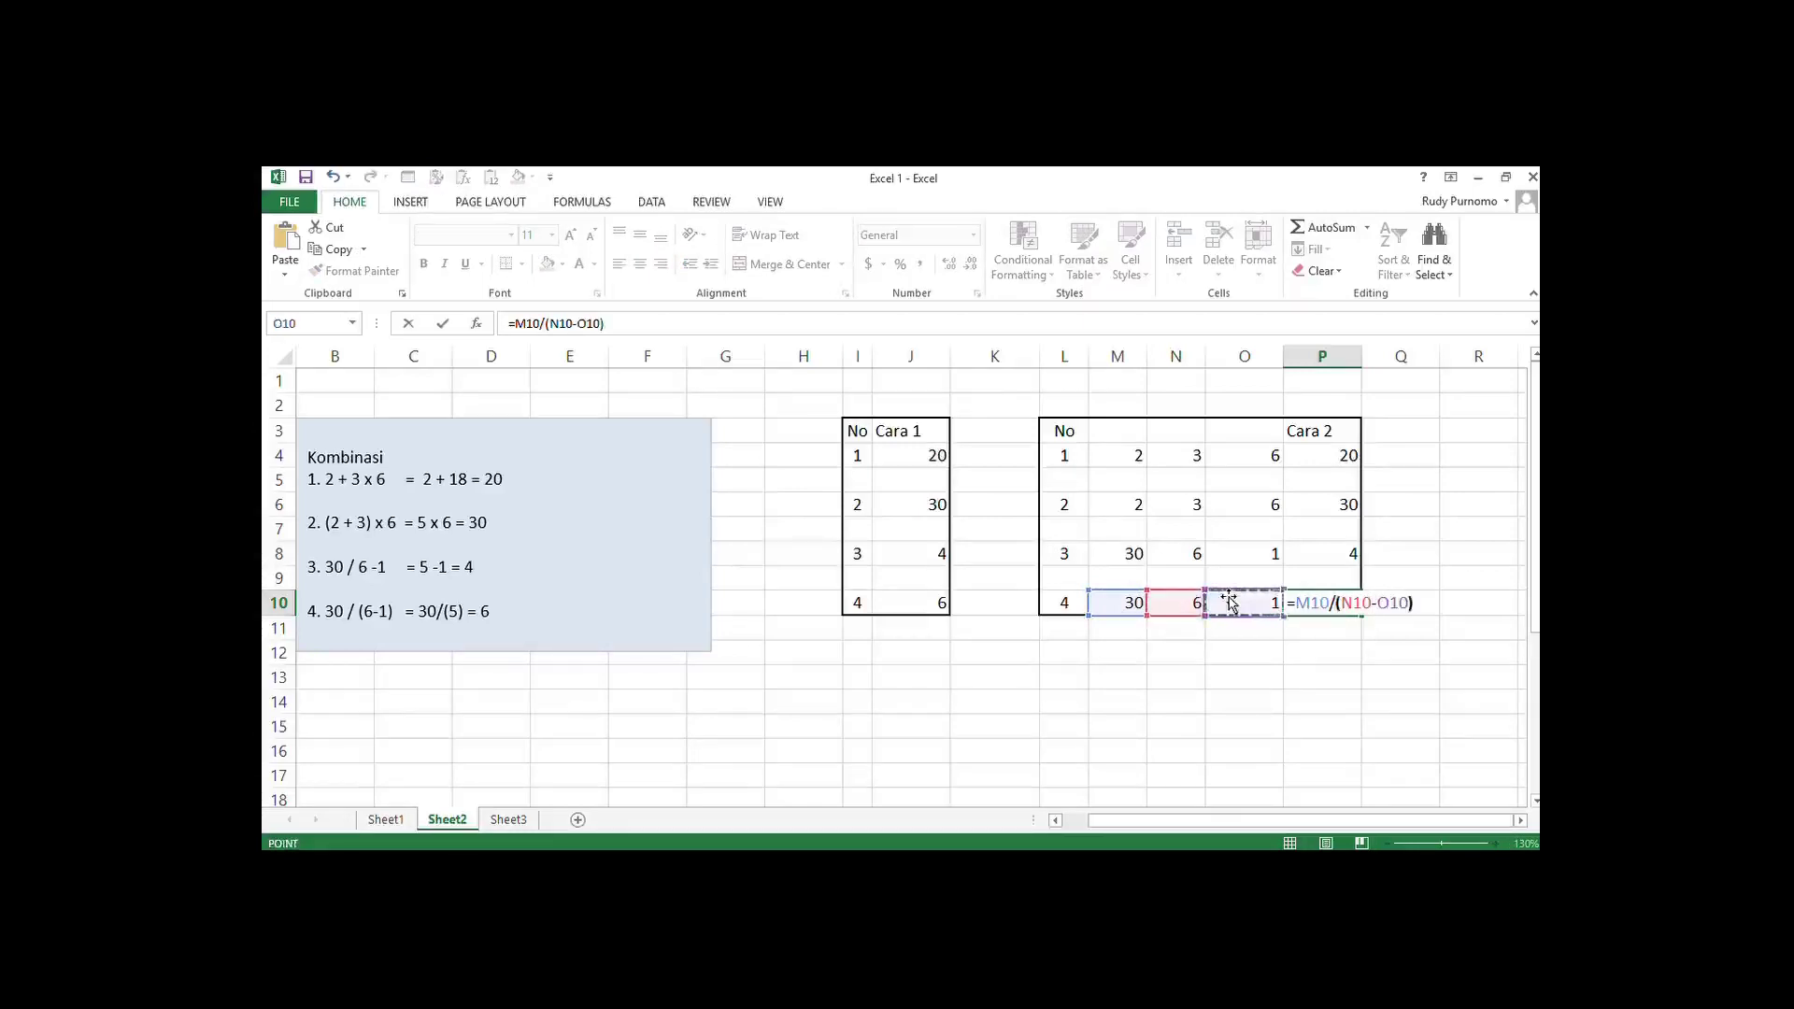
key(Return)
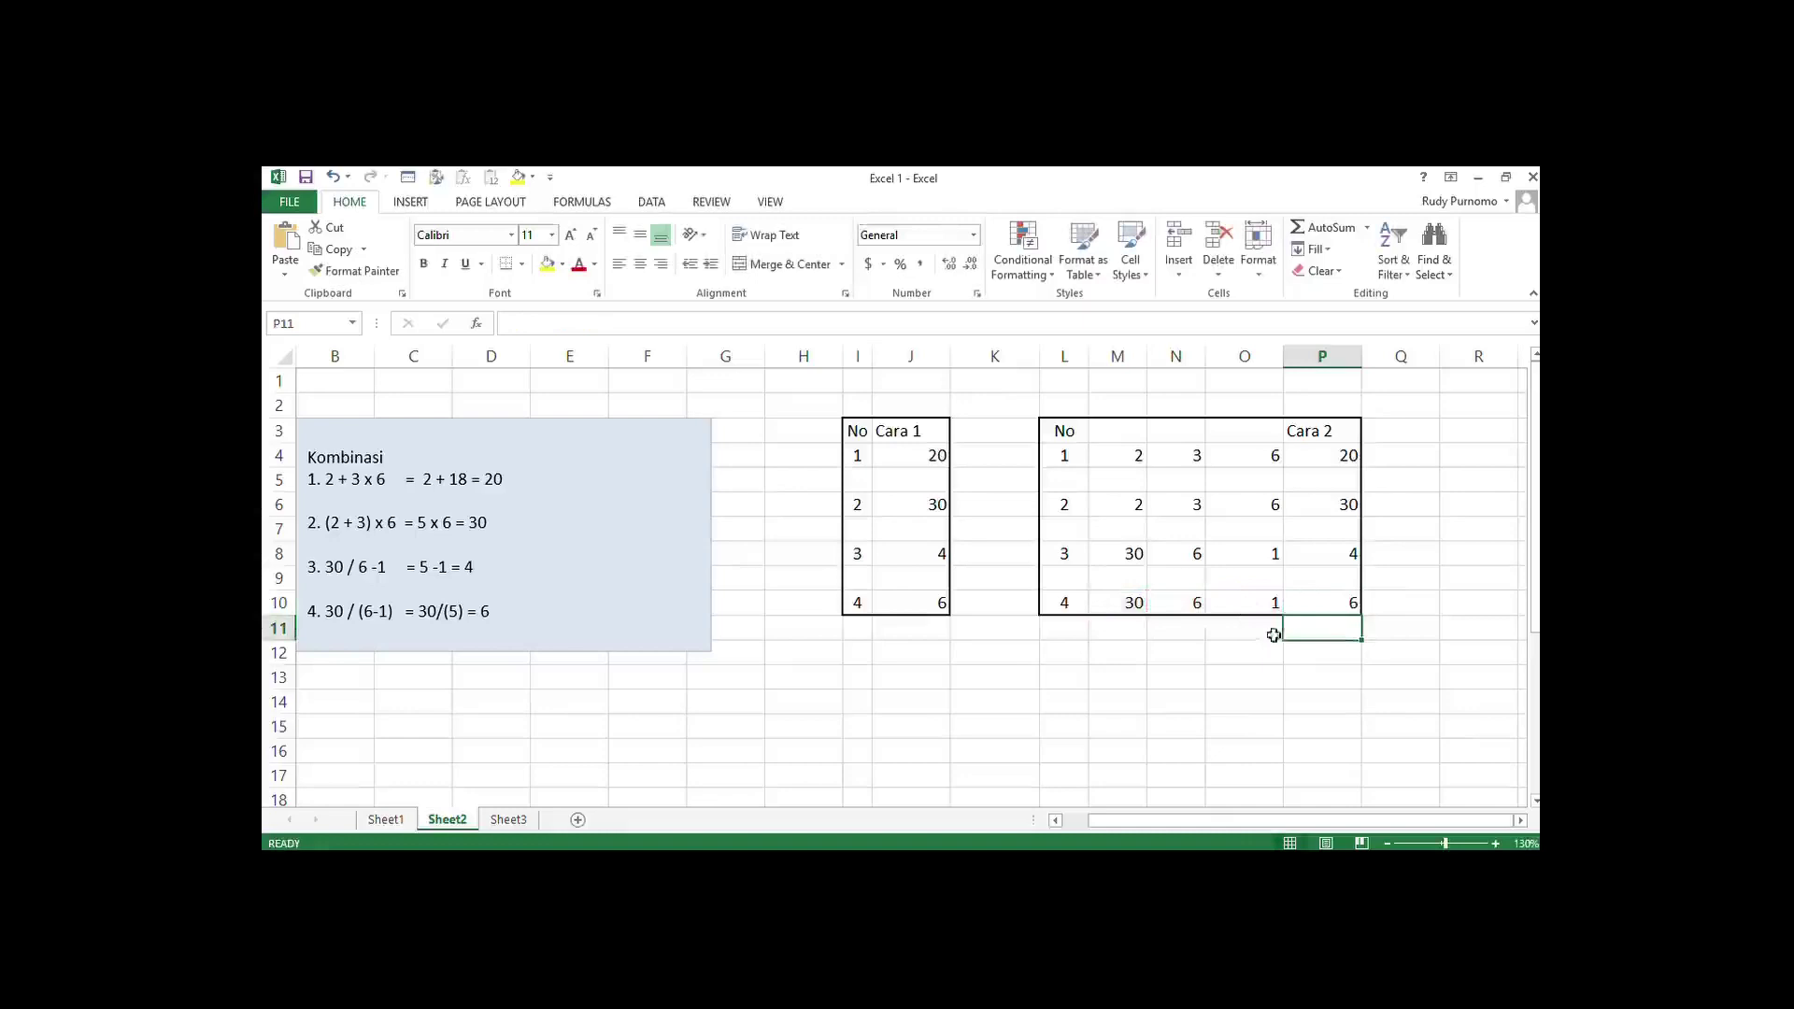